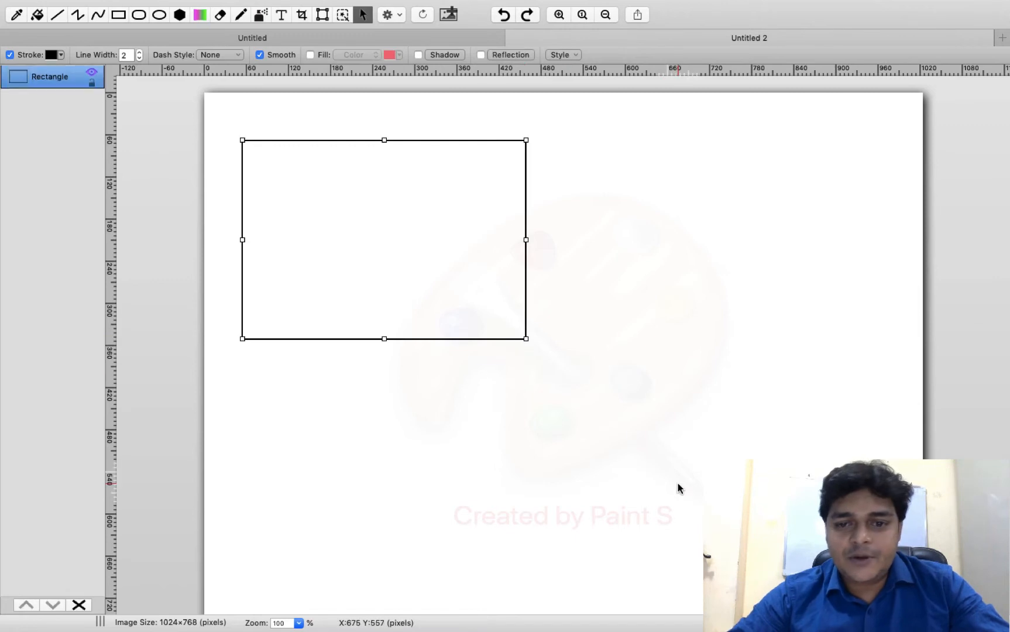
- Draw a second box at the lower right and title the first box 'Azure'
{"action": "left_click_drag", "start_coordinate": [695, 475], "coordinate": [886, 588]}
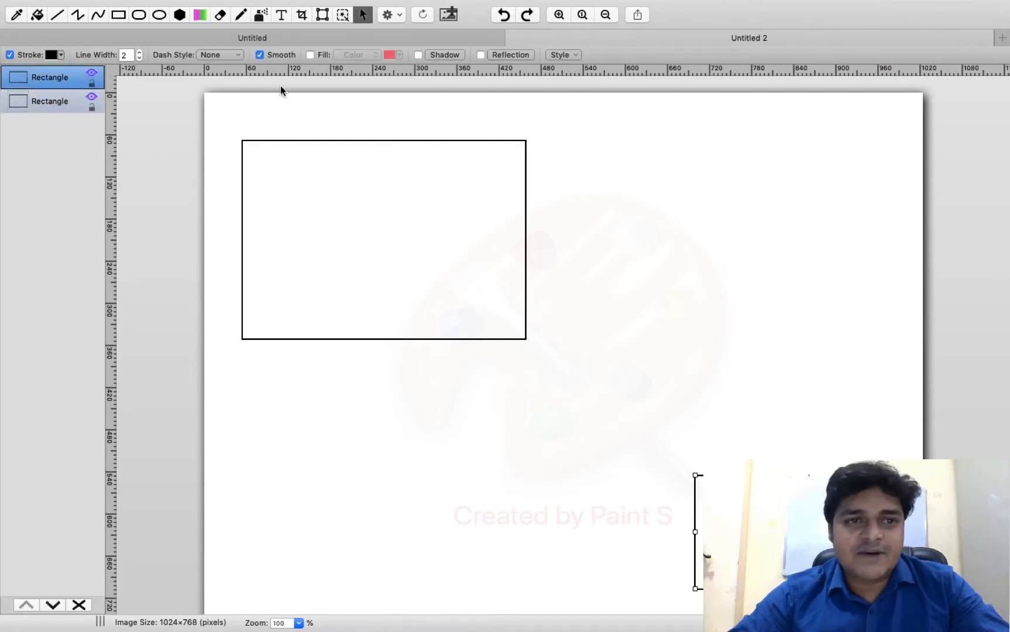
{"action": "left_click", "coordinate": [281, 15]}
{"action": "left_click_drag", "start_coordinate": [256, 103], "coordinate": [433, 124]}
{"action": "type", "text": "Azure"}
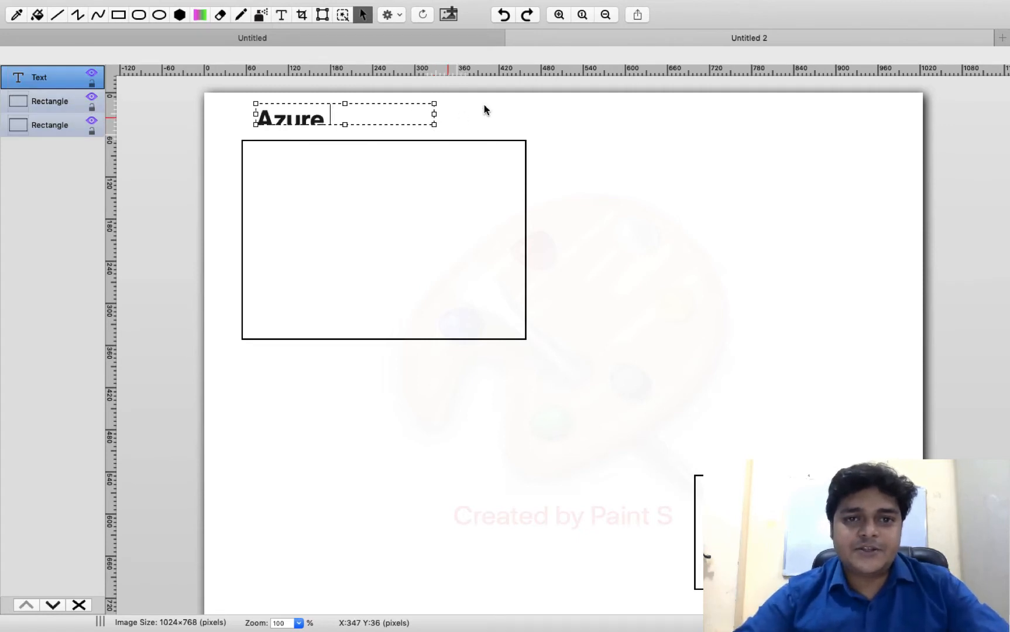
{"action": "left_click_drag", "start_coordinate": [435, 124], "coordinate": [454, 135]}
{"action": "left_click", "coordinate": [614, 133]}
- Sketch small monitor shapes in the lower-right box and draw a pencil arrow into the first rectangle
{"action": "left_click", "coordinate": [119, 43]}
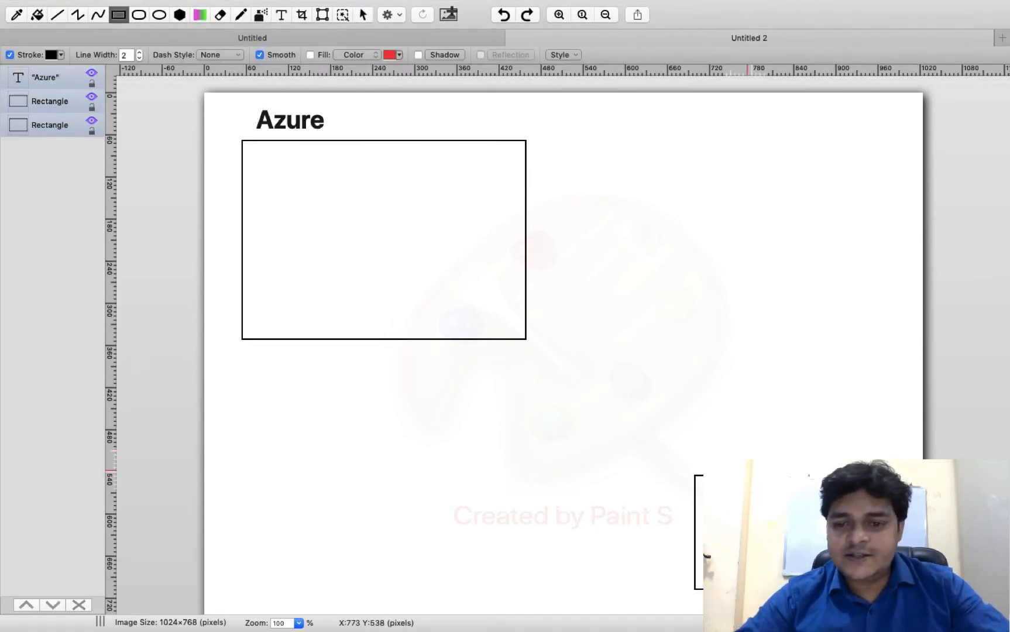
{"action": "left_click_drag", "start_coordinate": [758, 552], "coordinate": [761, 553]}
{"action": "mouse_move", "coordinate": [823, 509]}
{"action": "left_mouse_down"}
{"action": "mouse_move", "coordinate": [827, 532]}
{"action": "mouse_move", "coordinate": [864, 547]}
{"action": "mouse_move", "coordinate": [861, 537]}
{"action": "left_mouse_up"}
{"action": "left_click", "coordinate": [859, 537]}
{"action": "left_click", "coordinate": [551, 229]}
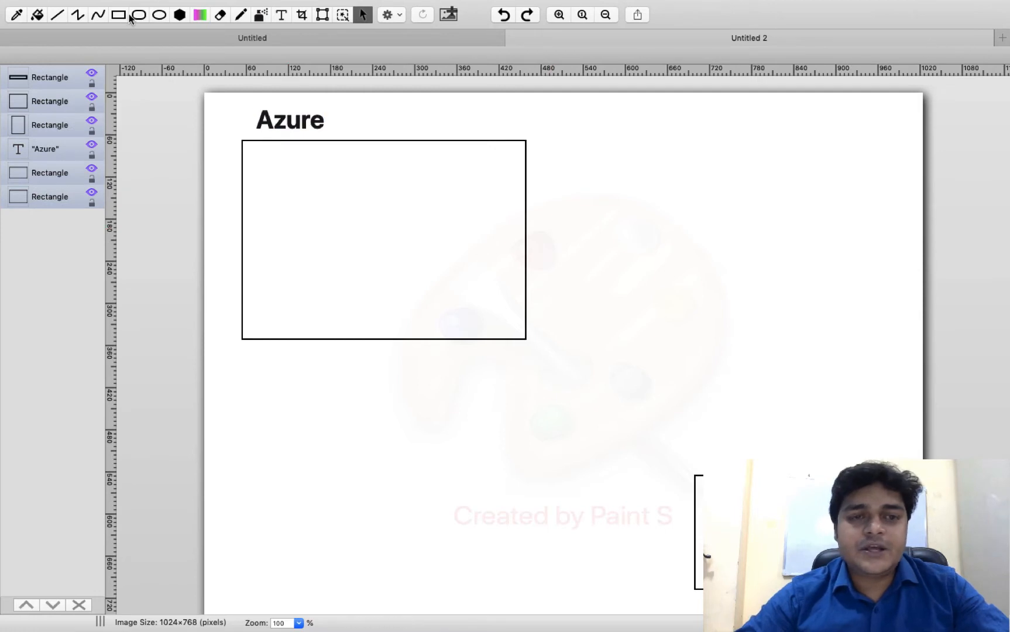
{"action": "left_click", "coordinate": [240, 15]}
{"action": "mouse_move", "coordinate": [741, 515]}
{"action": "left_mouse_down"}
{"action": "mouse_move", "coordinate": [597, 421]}
{"action": "mouse_move", "coordinate": [389, 254]}
{"action": "left_mouse_up"}
- Label the first rectangle 'Azure Recovery', then swipe to the desktop
{"action": "left_click", "coordinate": [282, 18]}
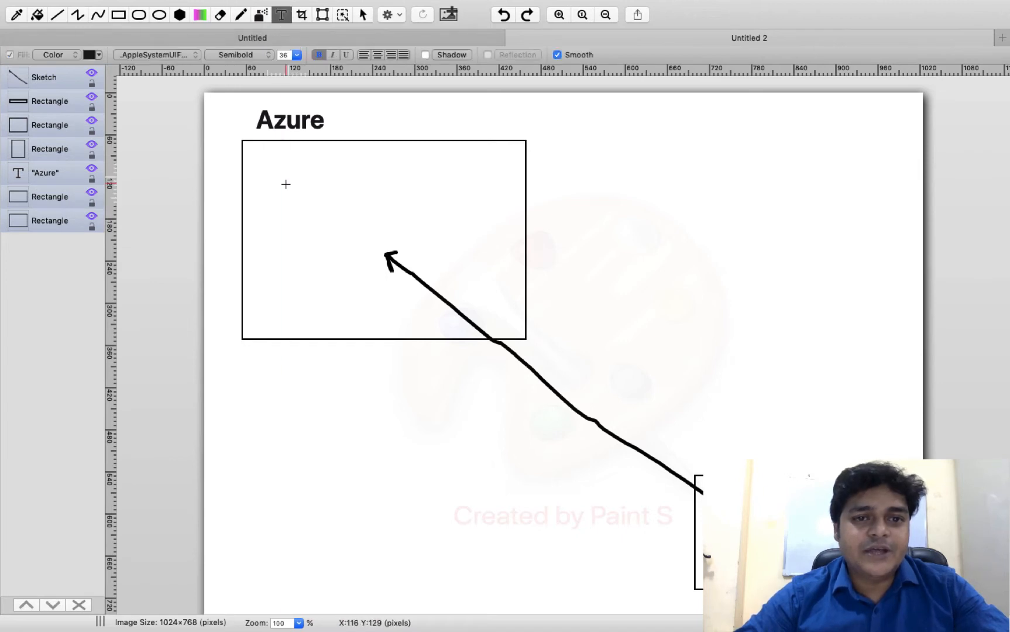
{"action": "left_click_drag", "start_coordinate": [269, 208], "coordinate": [470, 253]}
{"action": "type", "text": "Azur"}
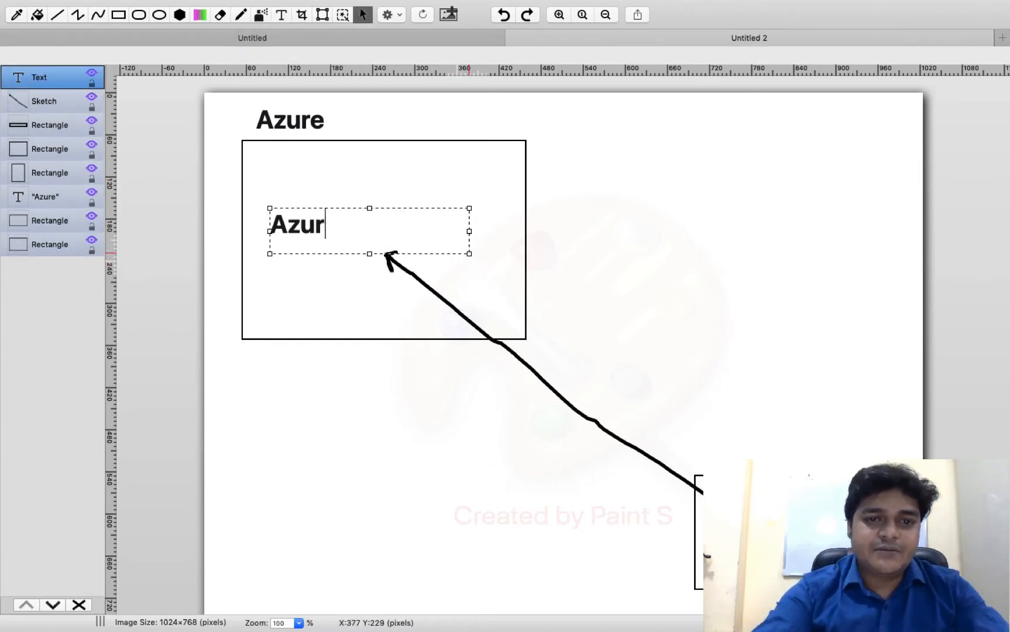
{"action": "type", "text": "e Re"}
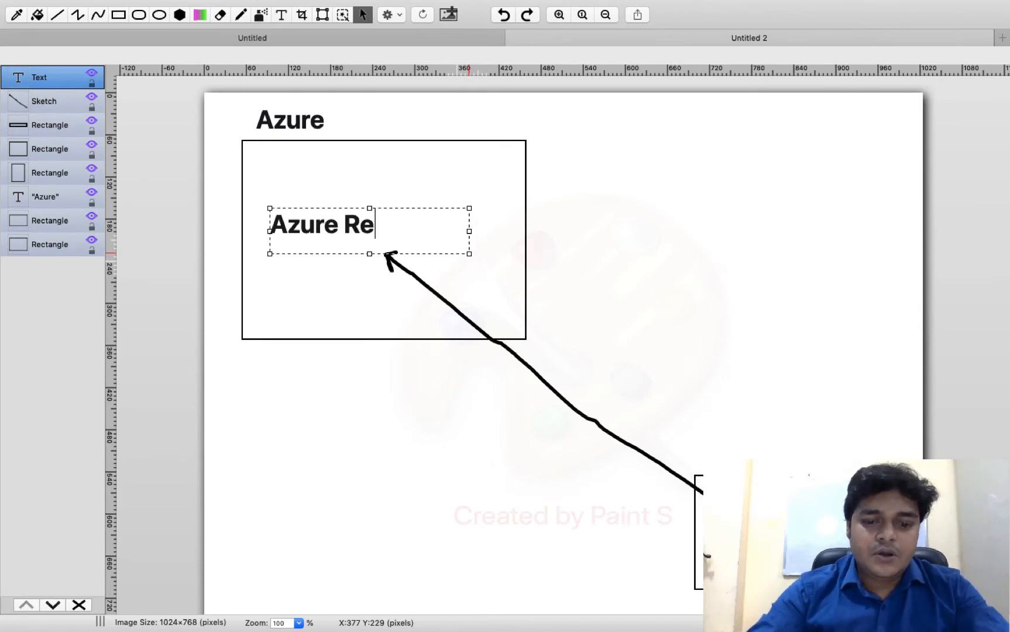
{"action": "type", "text": "covery"}
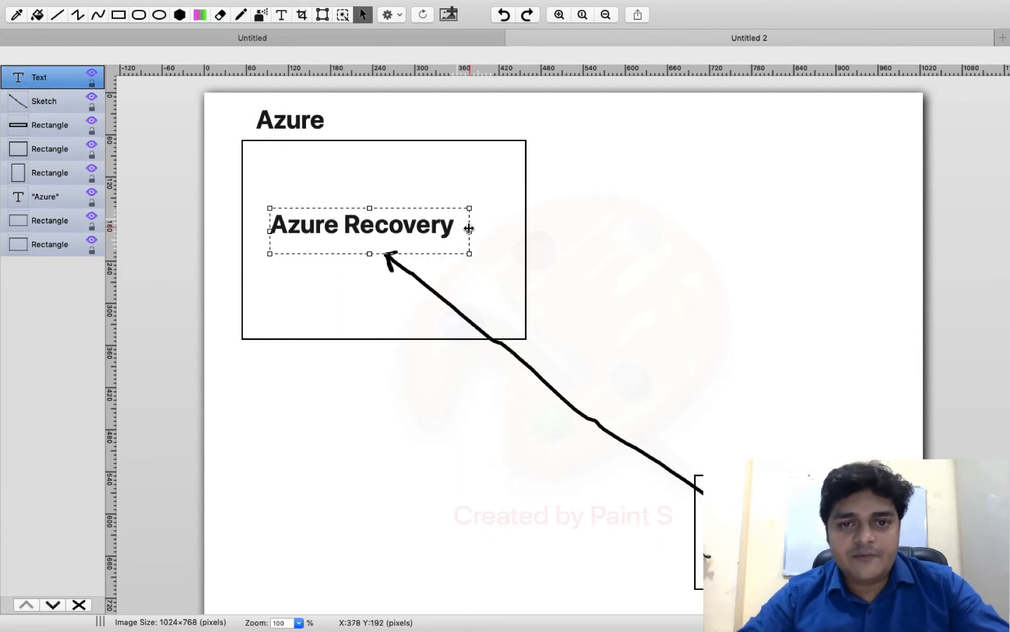
{"action": "left_click_drag", "start_coordinate": [469, 233], "coordinate": [495, 233]}
{"action": "left_click", "coordinate": [570, 229]}
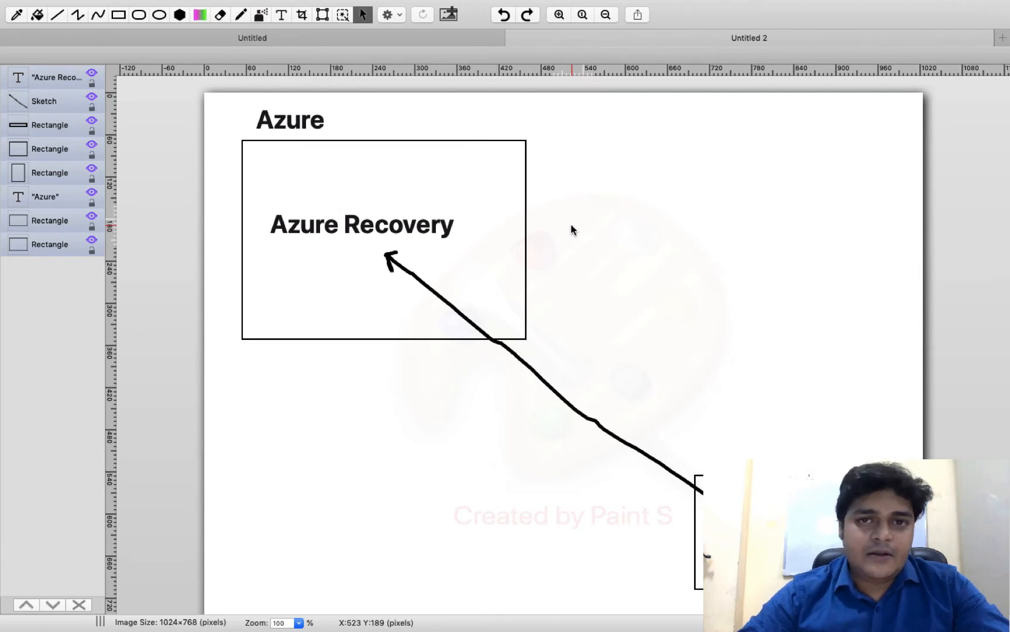
{"action": "key", "text": "ctrl+Left"}
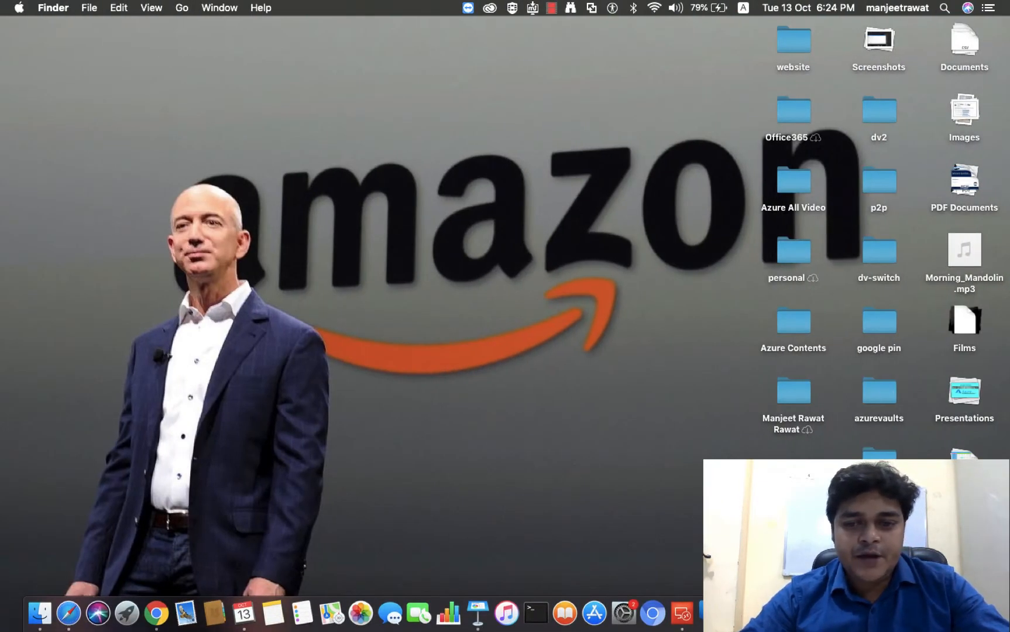
- Check the Teams calendar and chat list, then launch Google Chrome from the Dock
{"action": "left_click", "coordinate": [828, 613]}
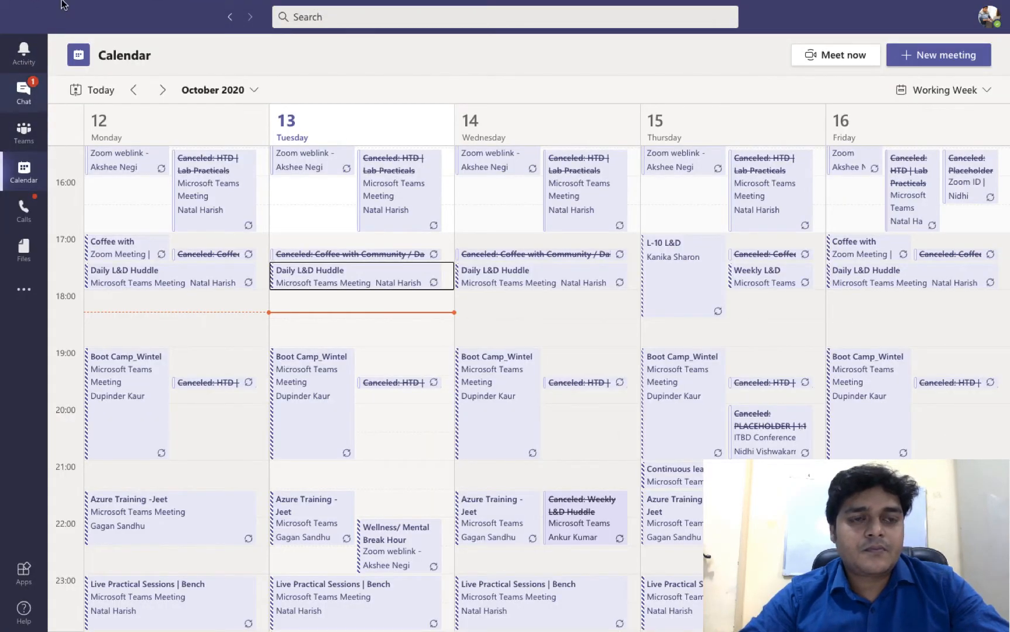
{"action": "key", "text": "ctrl+Left"}
{"action": "key", "text": "ctrl+Right"}
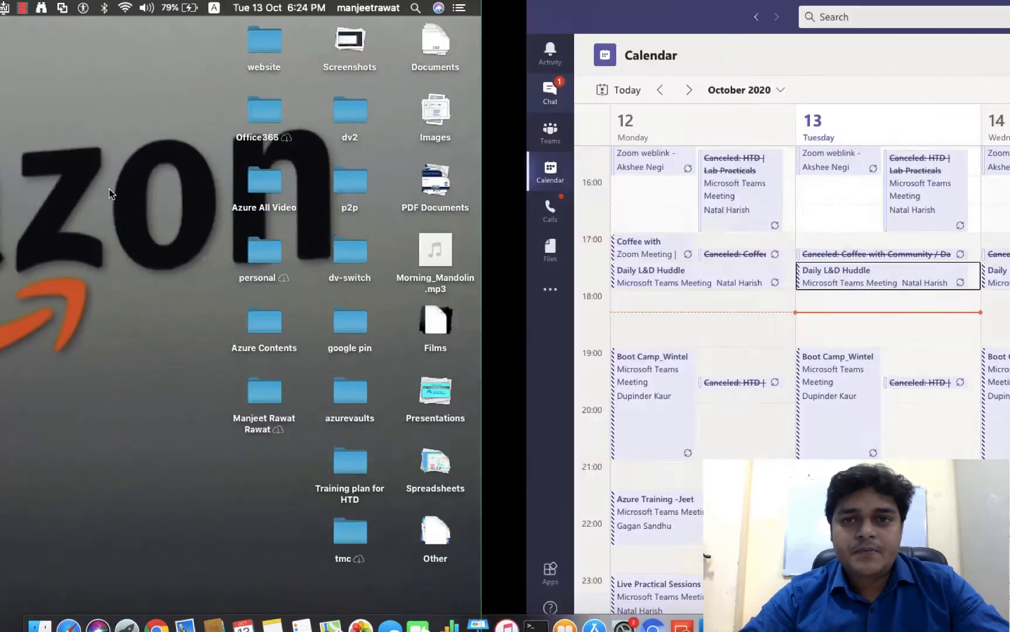
{"action": "left_click", "coordinate": [27, 90]}
{"action": "key", "text": "ctrl+Left"}
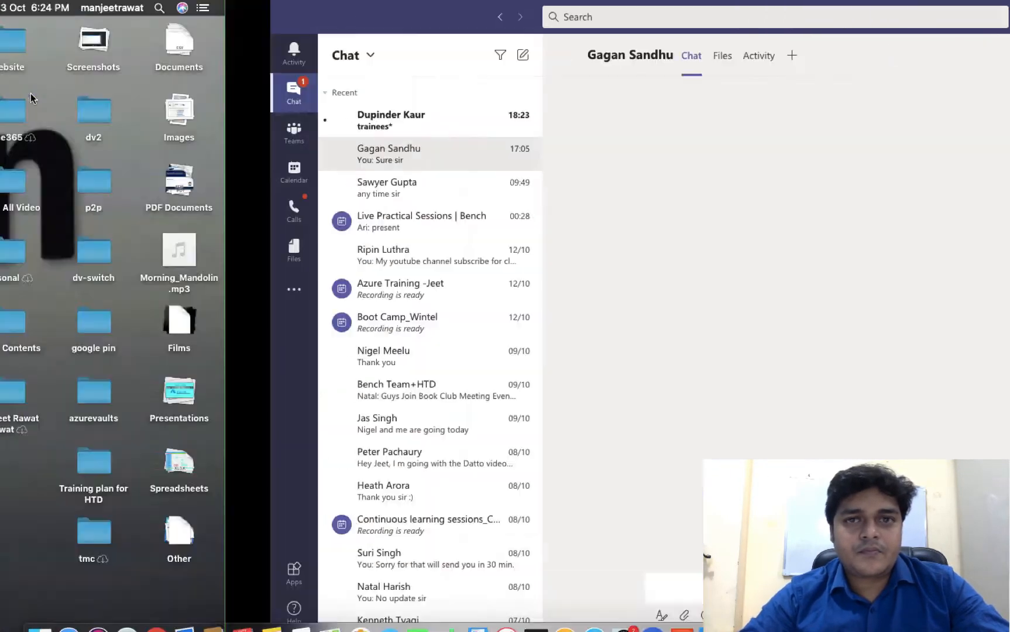
{"action": "key", "text": "ctrl+Right"}
{"action": "key", "text": "ctrl+Left"}
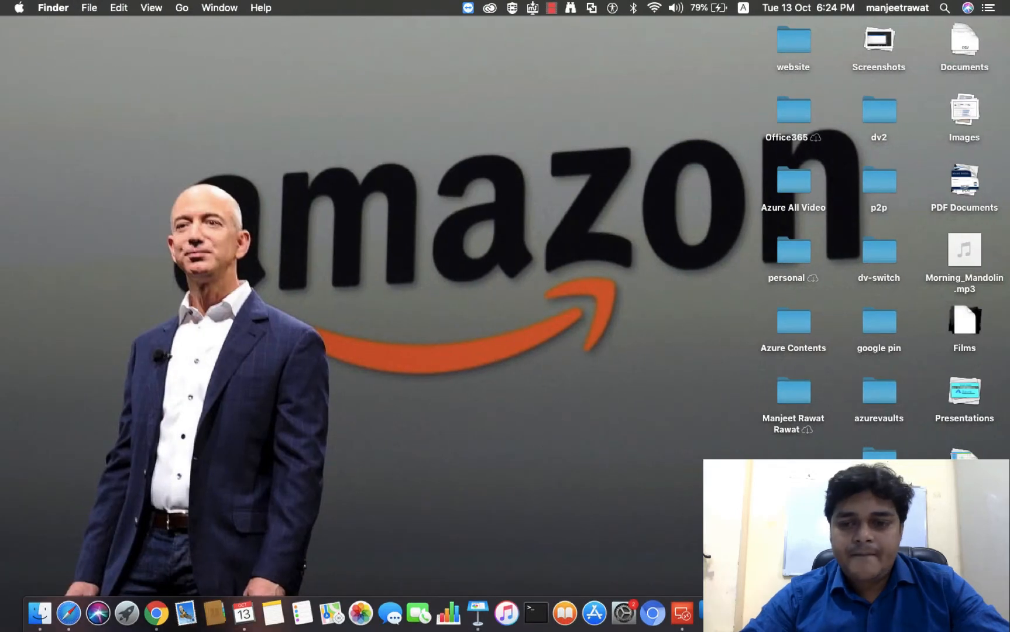
{"action": "right_click", "coordinate": [883, 614]}
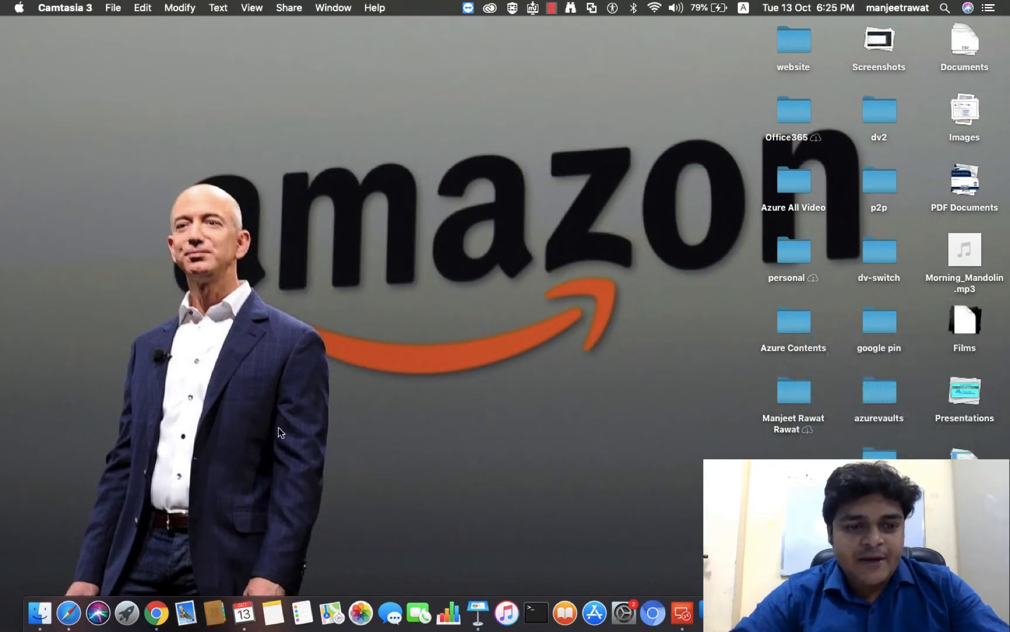
{"action": "left_click", "coordinate": [157, 625]}
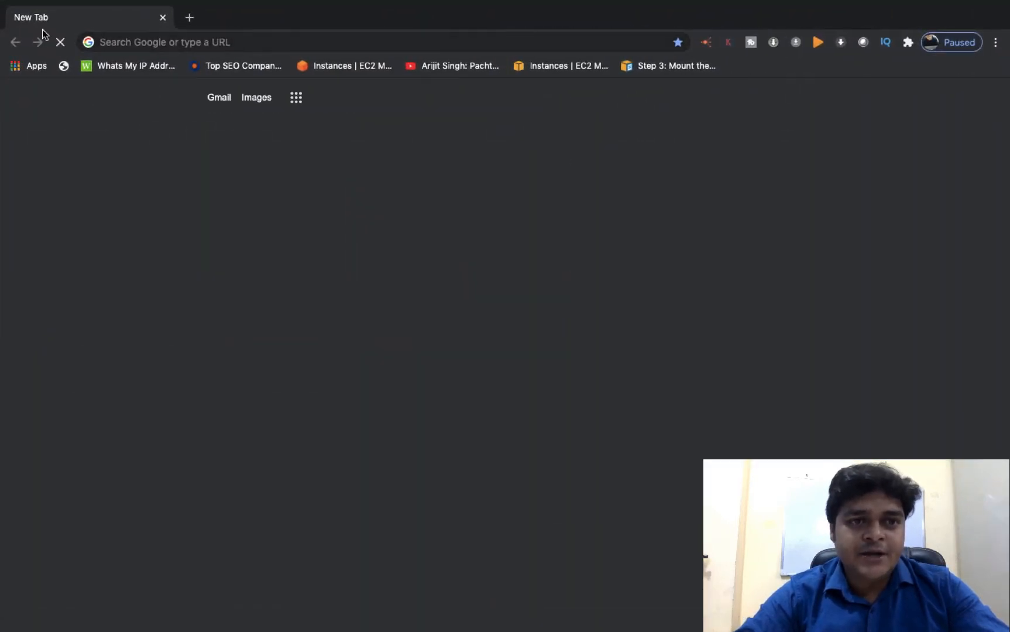
- Open the Azure portal by entering 'po' in Chrome's address bar
{"action": "left_click", "coordinate": [268, 41]}
{"action": "type", "text": "po"}
{"action": "key", "text": "Return"}
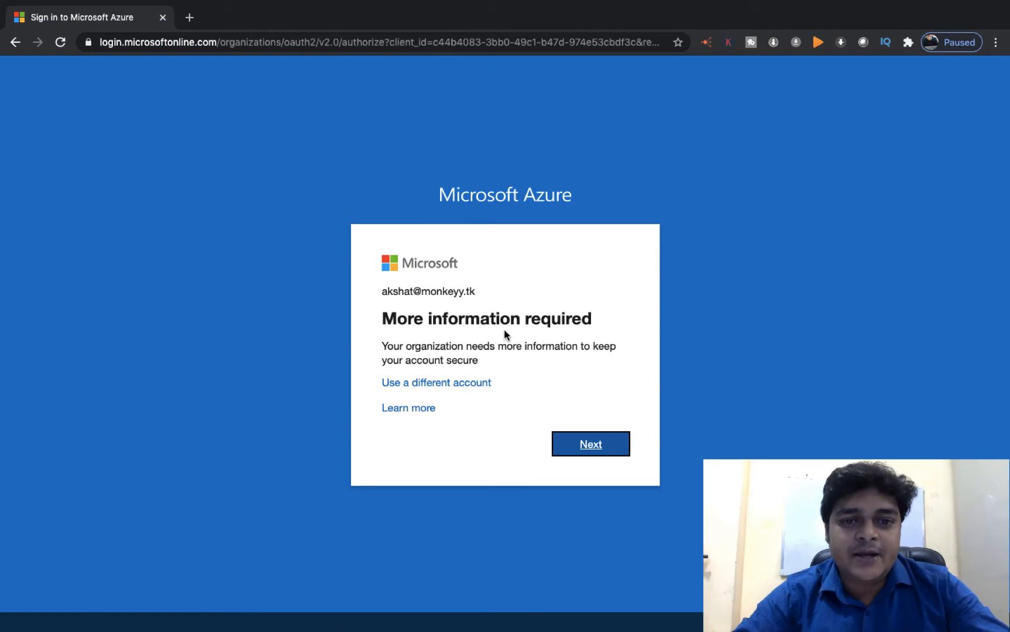
- Sign in with a different Microsoft account and its password, choosing to stay signed in
{"action": "left_click", "coordinate": [437, 387]}
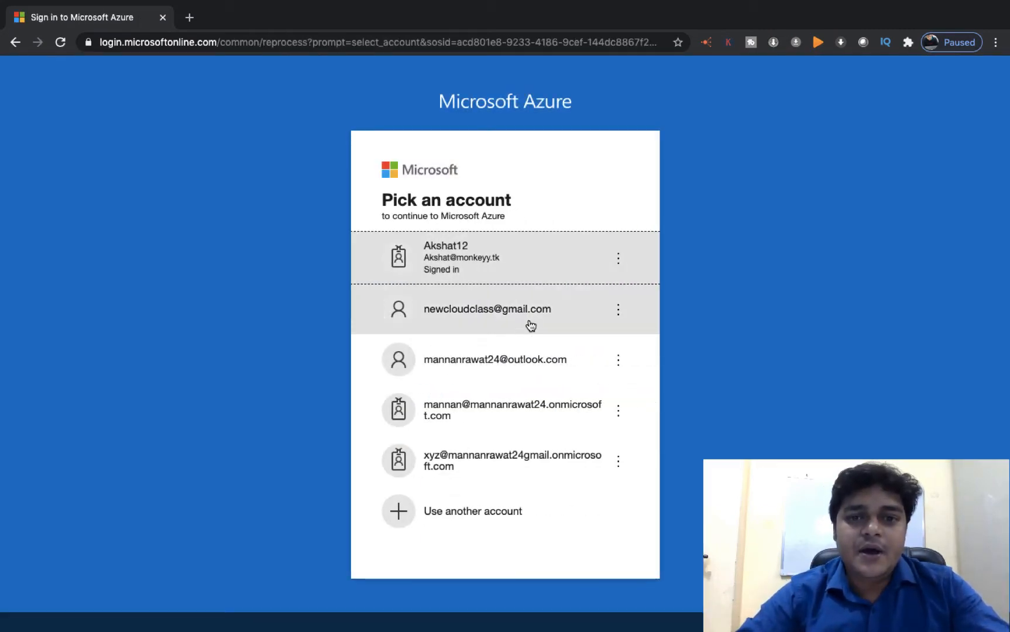
{"action": "left_click", "coordinate": [500, 305]}
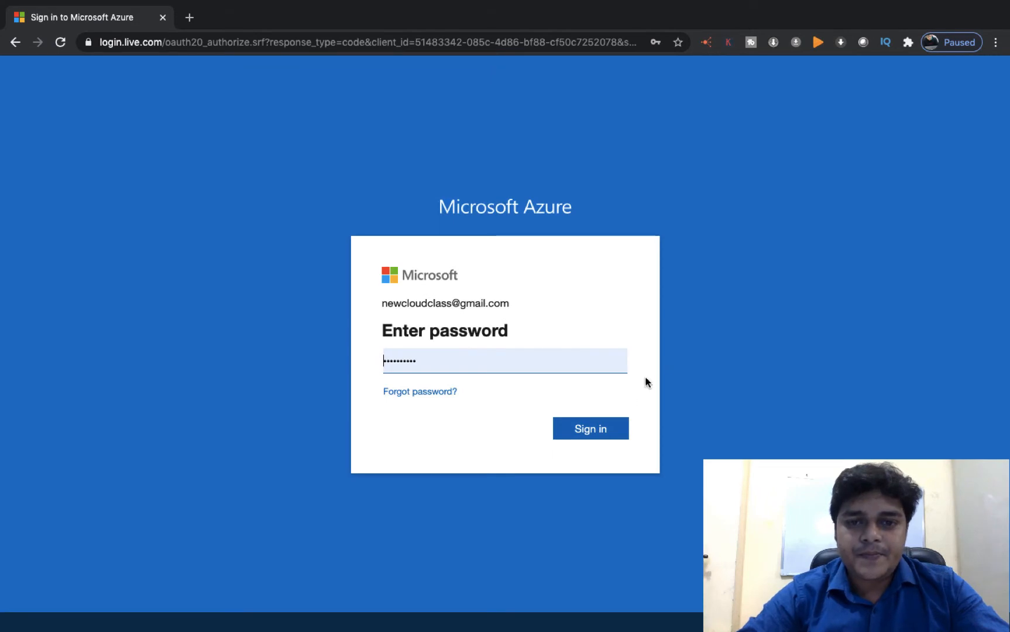
{"action": "left_click", "coordinate": [594, 430]}
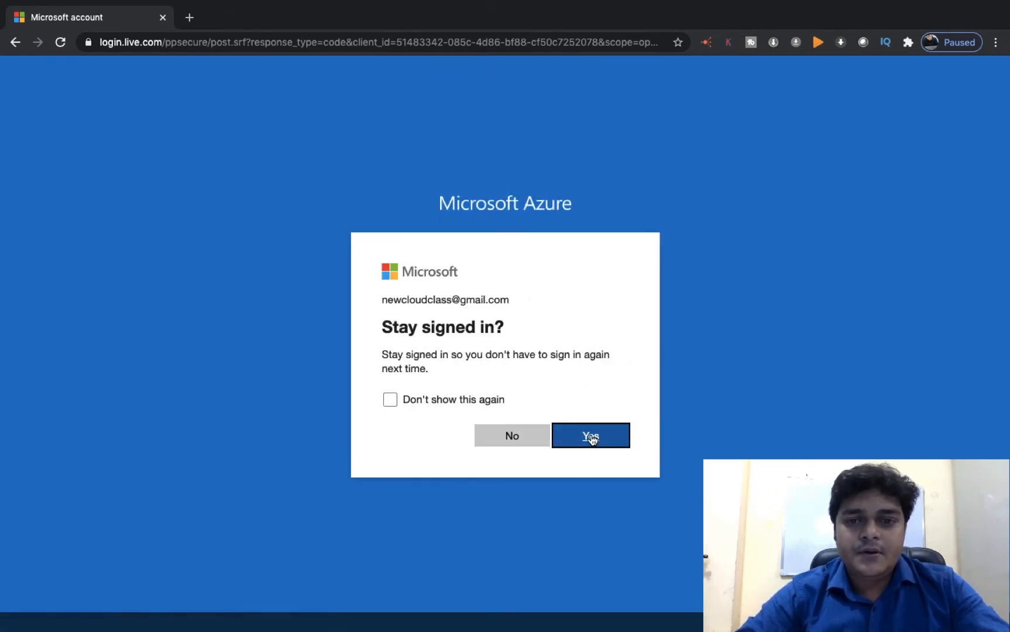
{"action": "left_click", "coordinate": [590, 435]}
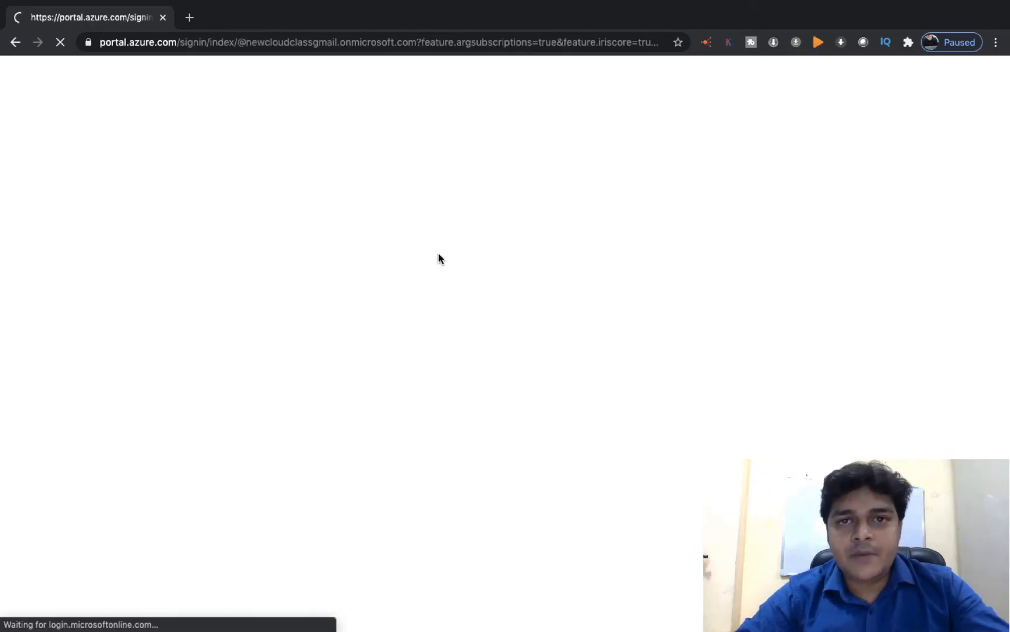
{"action": "key", "text": "ctrl+Right"}
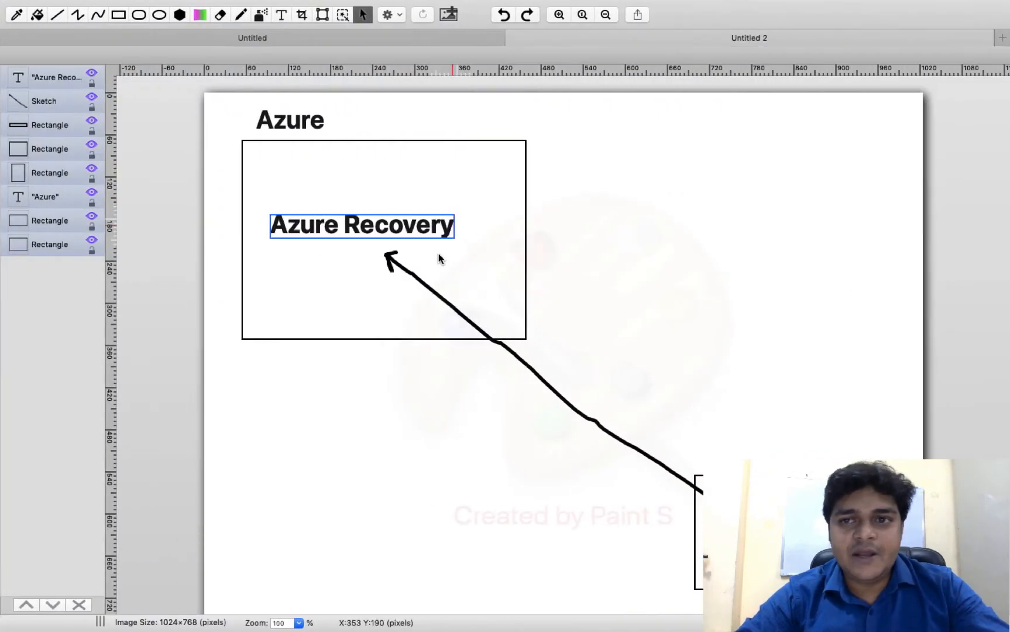
- Unlock the Windows Server 2012 VM with the Administrator password
{"action": "key", "text": "ctrl+Right"}
{"action": "key", "text": "ctrl+Right"}
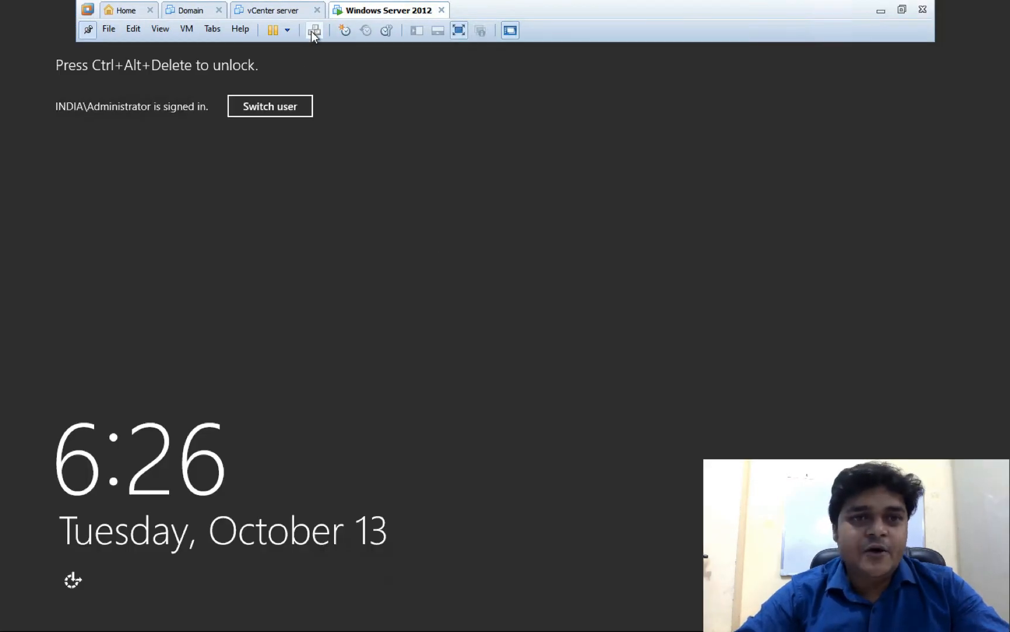
{"action": "left_click", "coordinate": [312, 31]}
{"action": "type", "text": "•••••"}
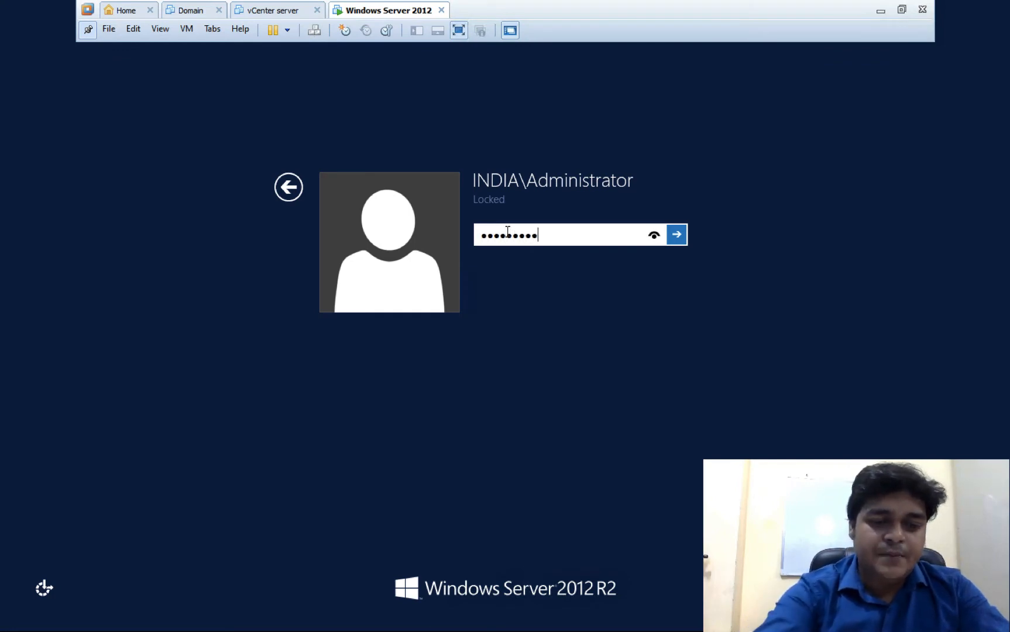
{"action": "type", "text": "••••"}
{"action": "key", "text": "Return"}
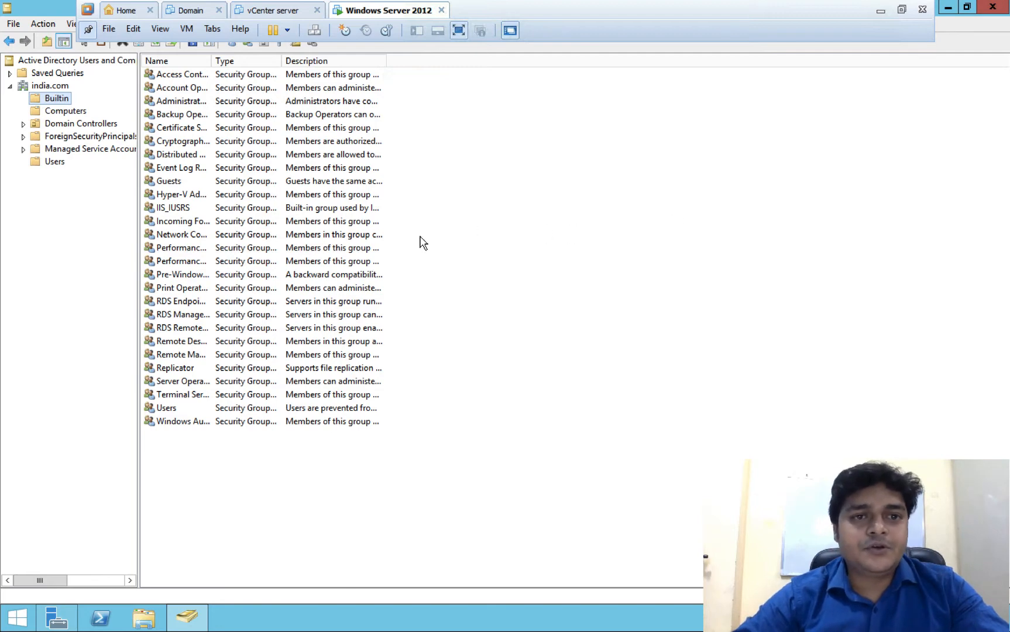
- Close Active Directory Users and Computers and Server Manager, leaving a bare desktop
{"action": "key", "text": "alt+F4"}
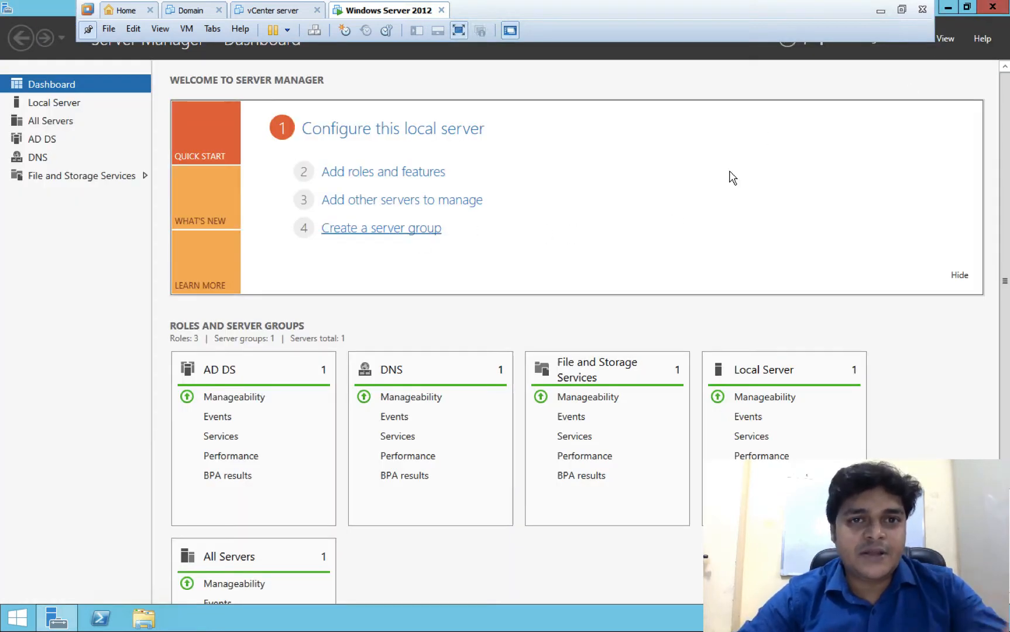
{"action": "left_click", "coordinate": [995, 8]}
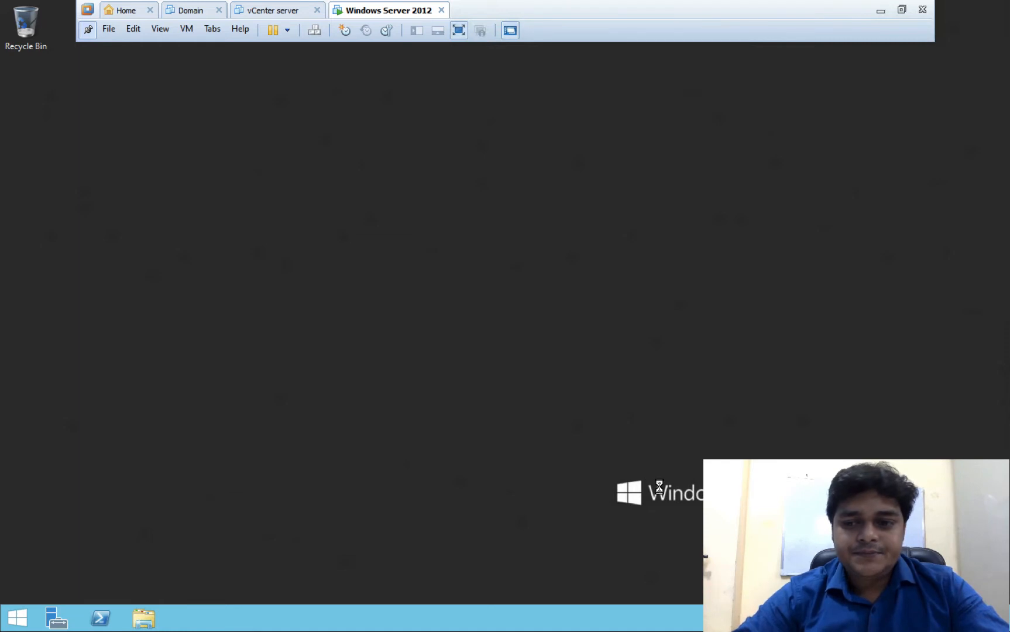
{"action": "right_click", "coordinate": [389, 222]}
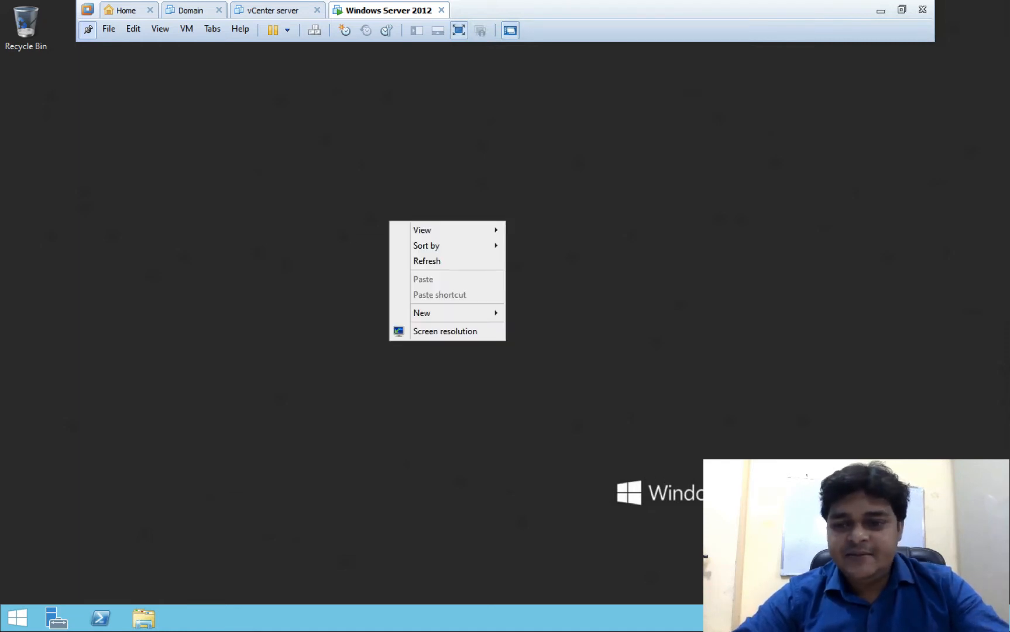
{"action": "key", "text": "Escape"}
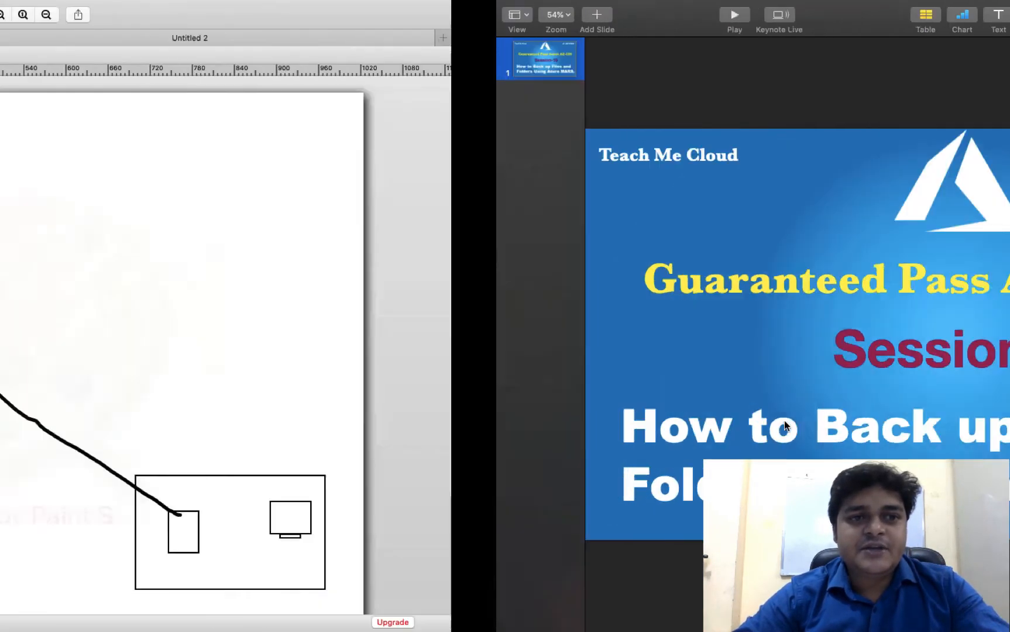
- Browse All services, filter to Storage, and open Recovery Services vaults
{"action": "key", "text": "ctrl+Left"}
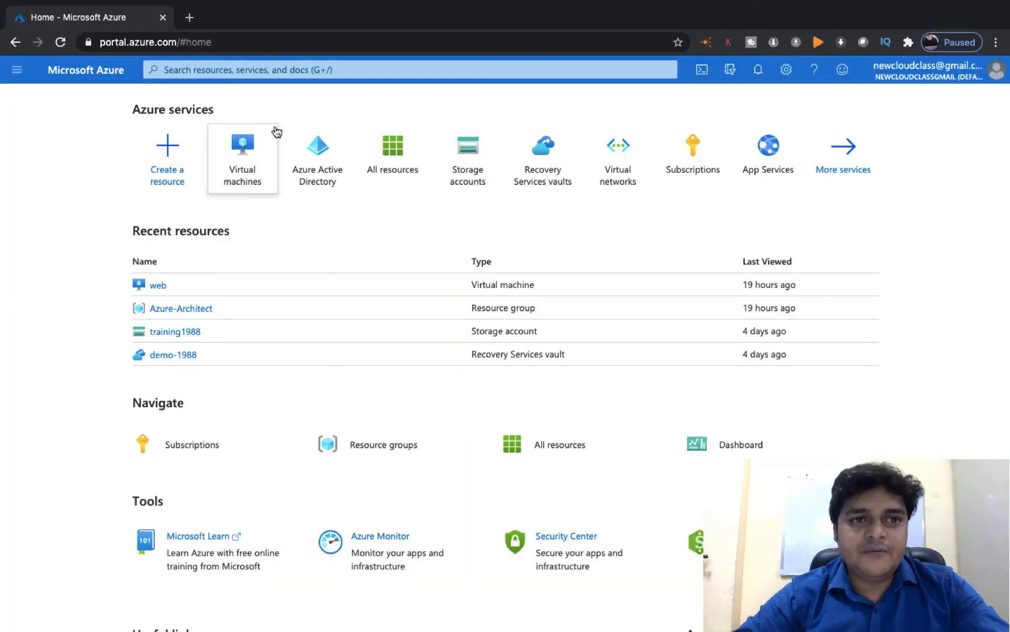
{"action": "left_click", "coordinate": [857, 169]}
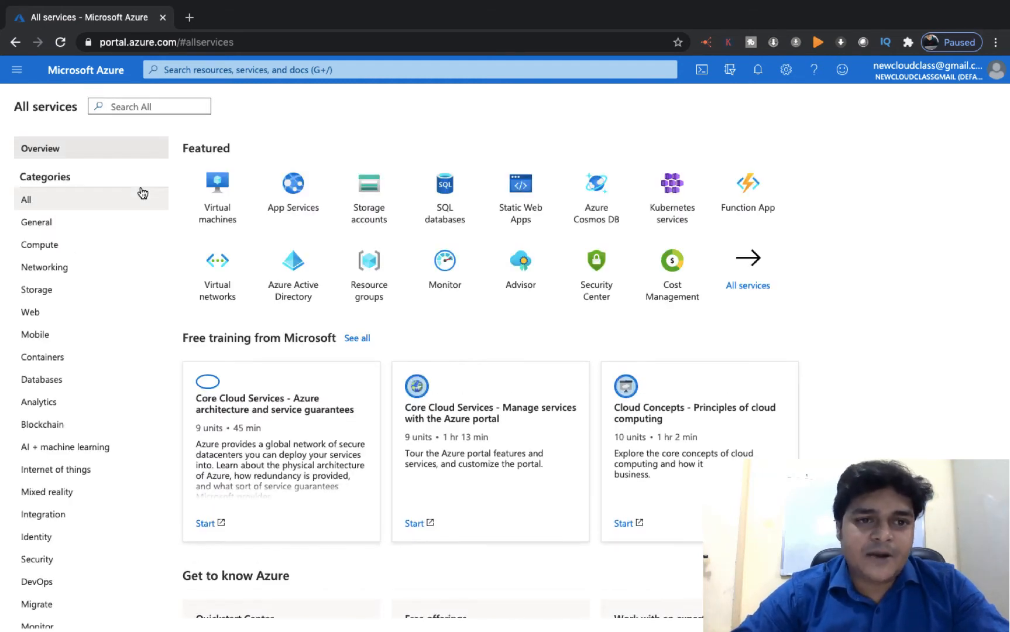
{"action": "left_click", "coordinate": [44, 290]}
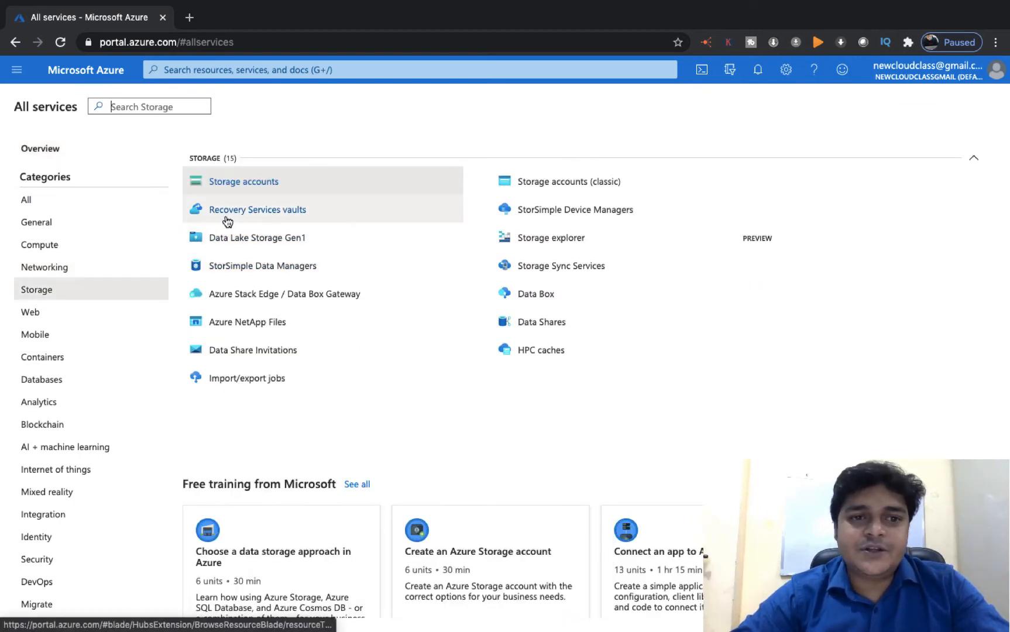
{"action": "left_click", "coordinate": [263, 210]}
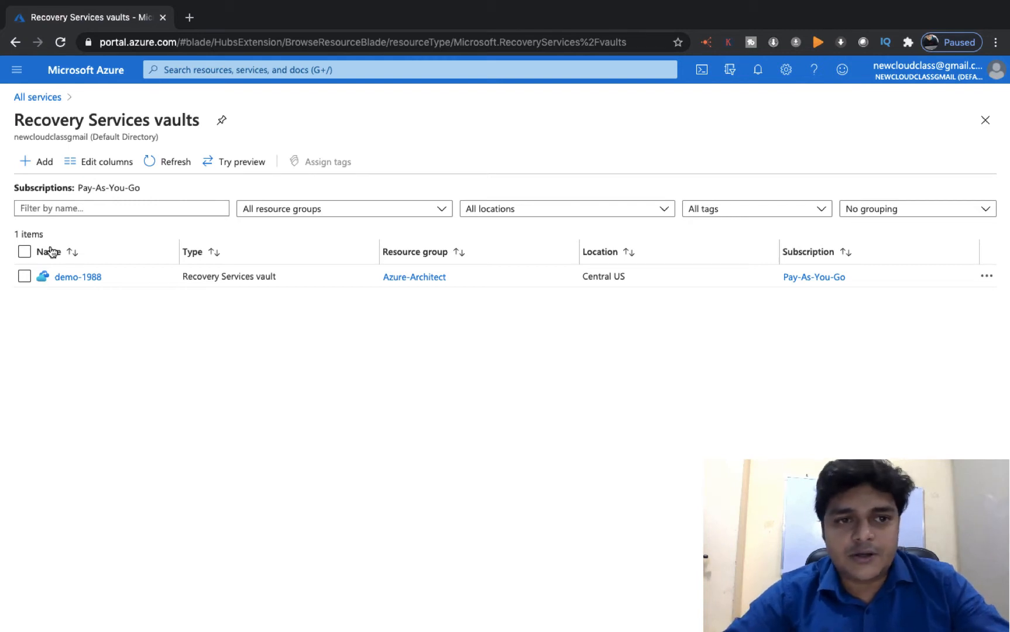
- In the demo-1988 vault's Backup page, choose On-Premises workloads and Files and folders
{"action": "left_click", "coordinate": [74, 283]}
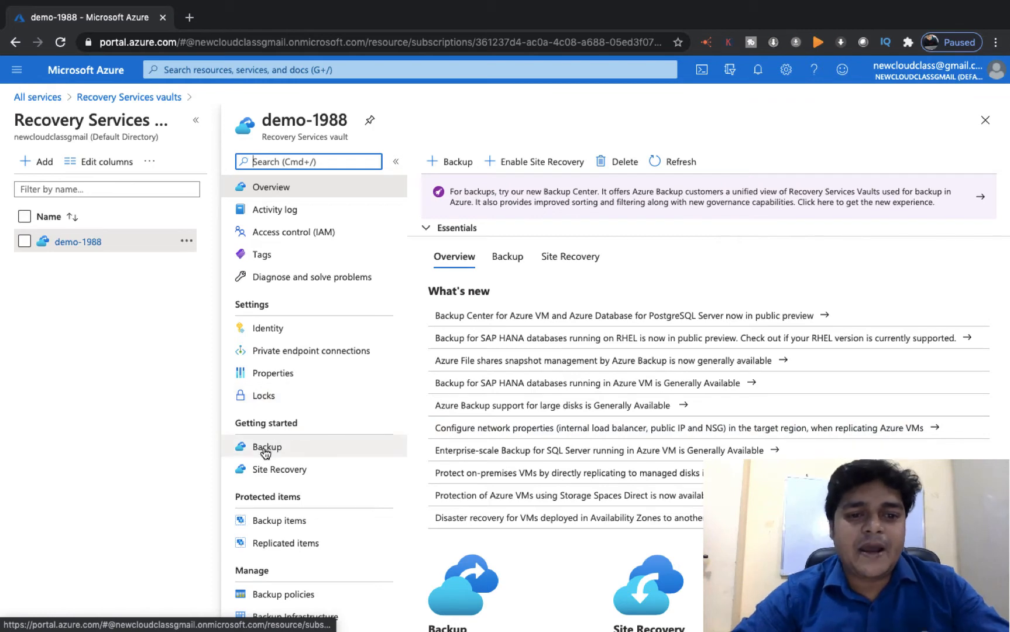
{"action": "scroll", "coordinate": [265, 452], "scroll_direction": "down", "scroll_amount": 3}
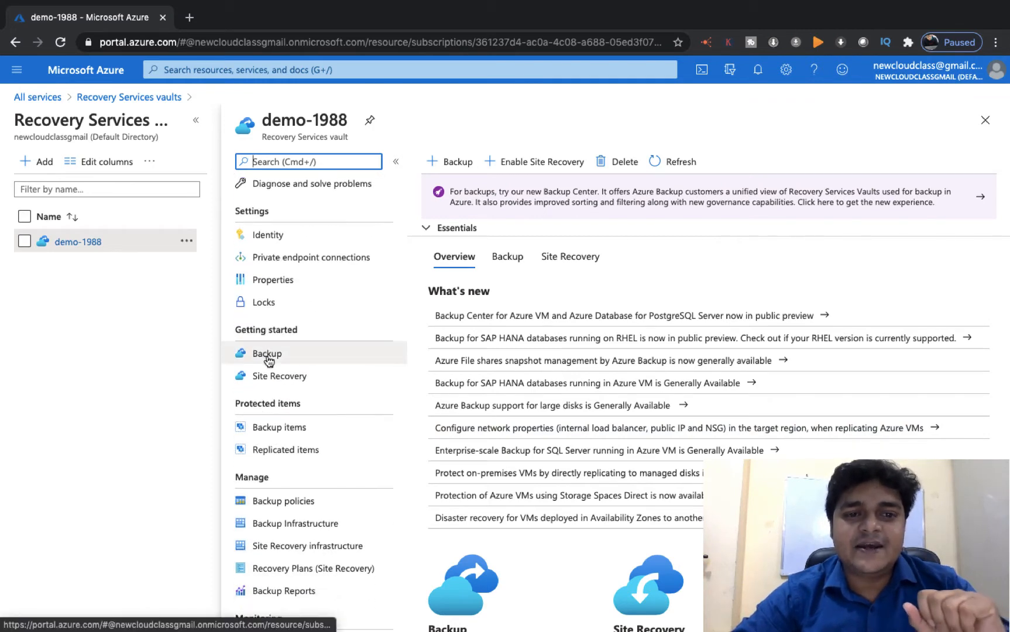
{"action": "left_click", "coordinate": [267, 354]}
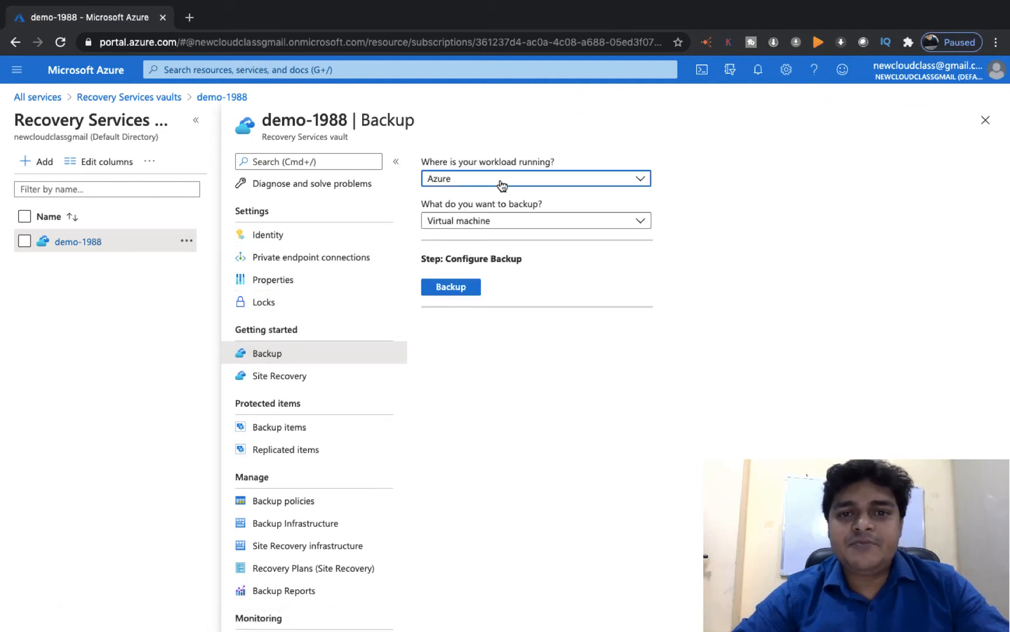
{"action": "left_click", "coordinate": [501, 185]}
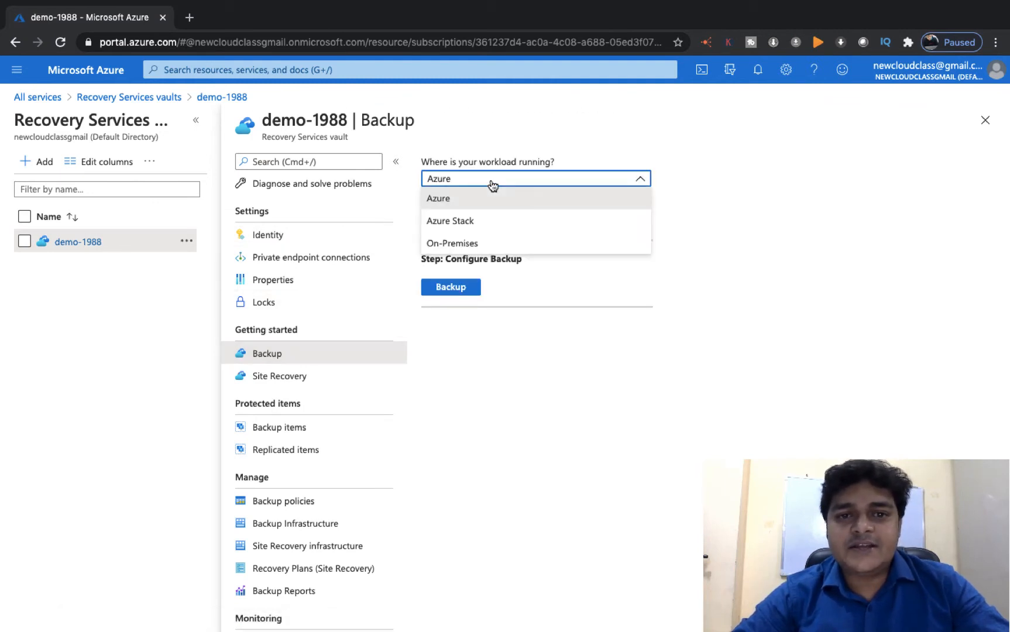
{"action": "left_click", "coordinate": [450, 241]}
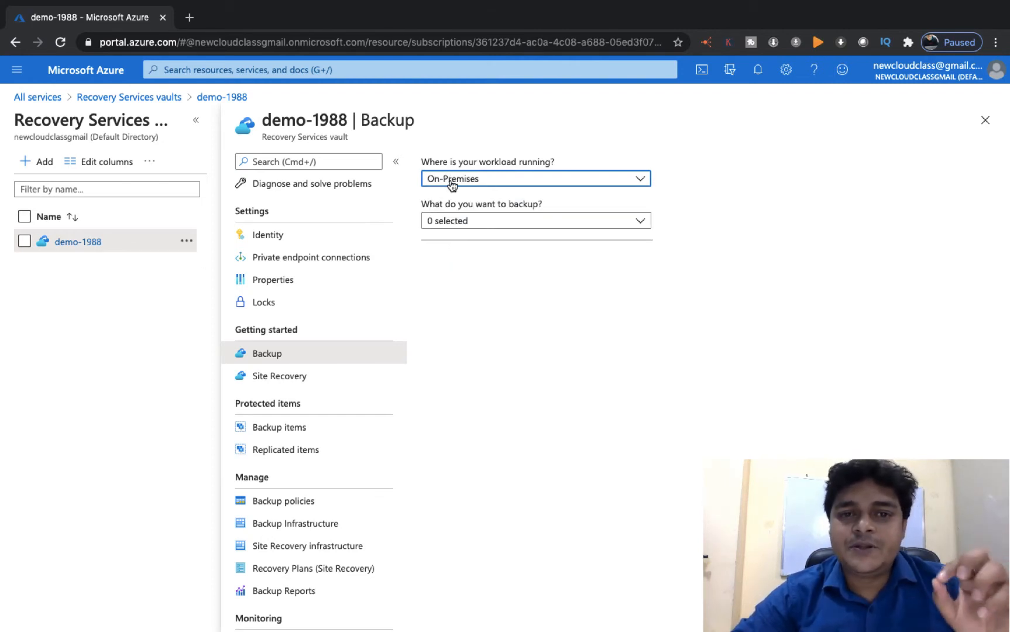
{"action": "left_click", "coordinate": [467, 222]}
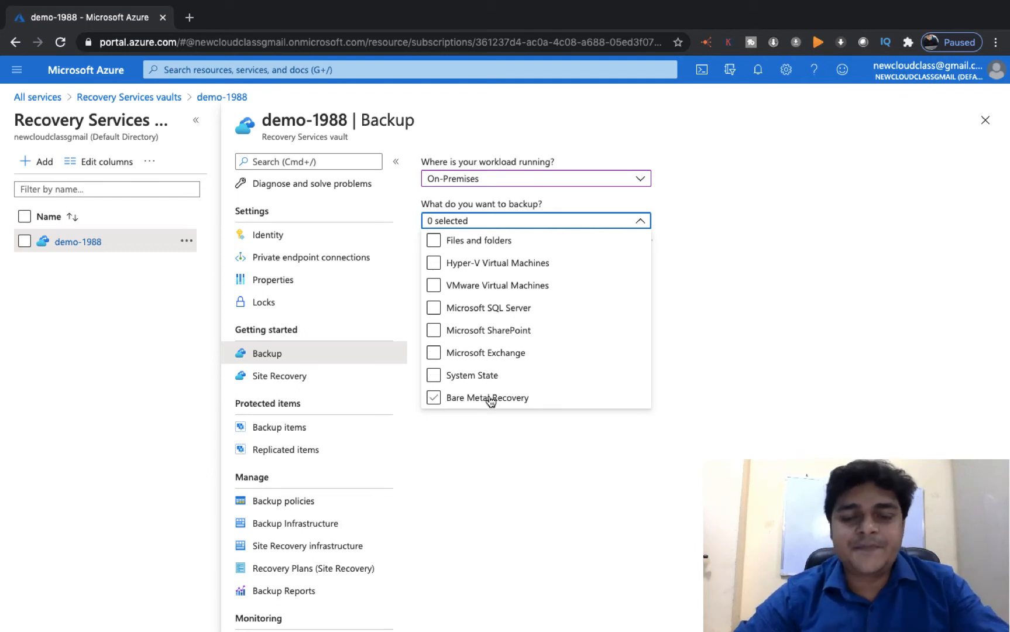
{"action": "left_click", "coordinate": [433, 242]}
{"action": "left_click", "coordinate": [682, 317]}
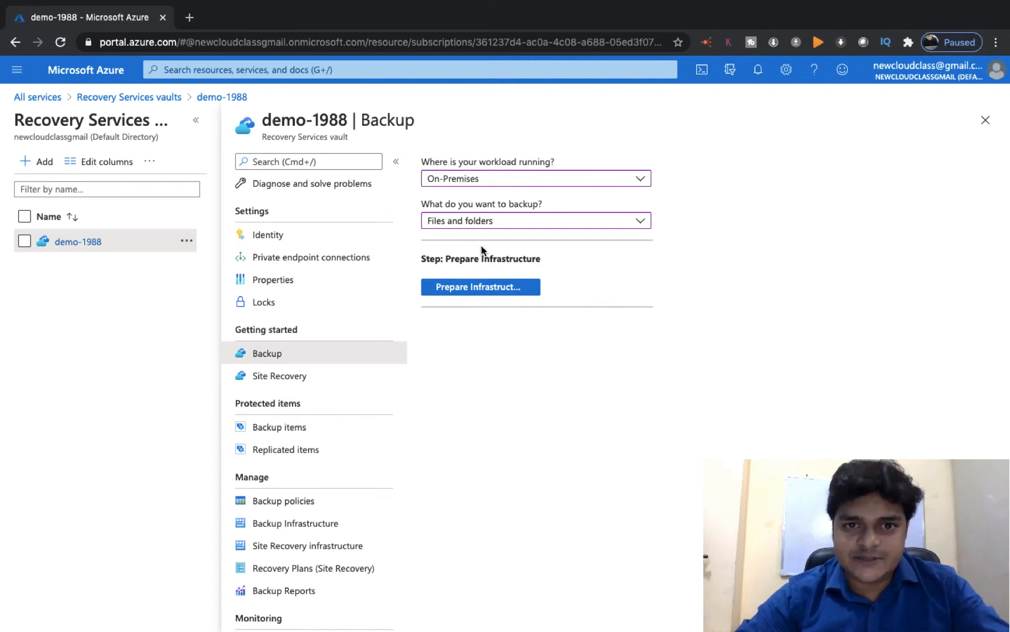
- Open Prepare Infrastructure and confirm the Recovery Services Agent is already downloaded to enable credential download
{"action": "left_click", "coordinate": [462, 288]}
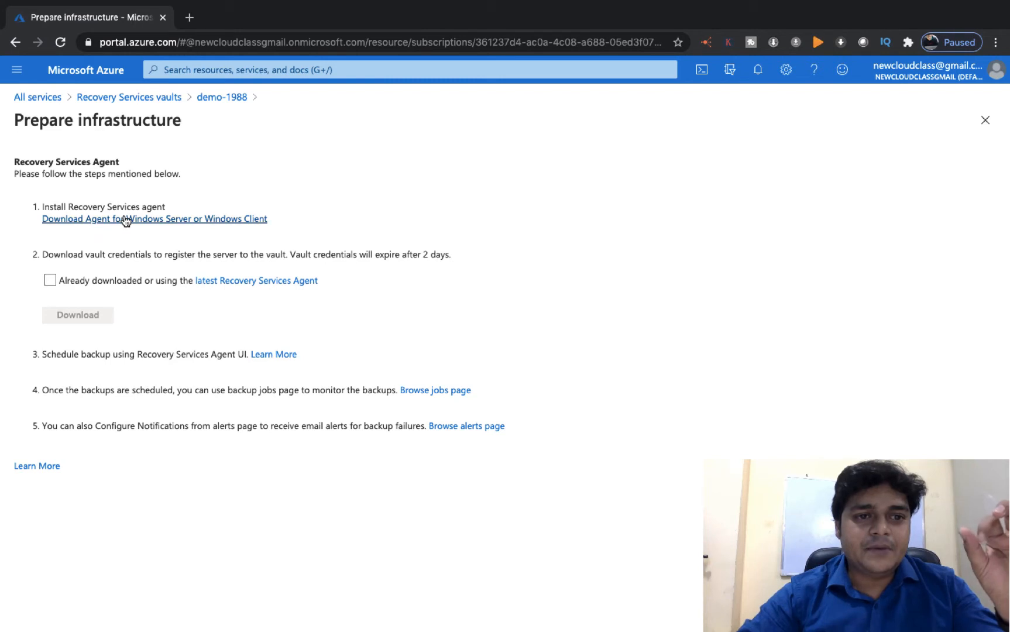
{"action": "left_click", "coordinate": [51, 280]}
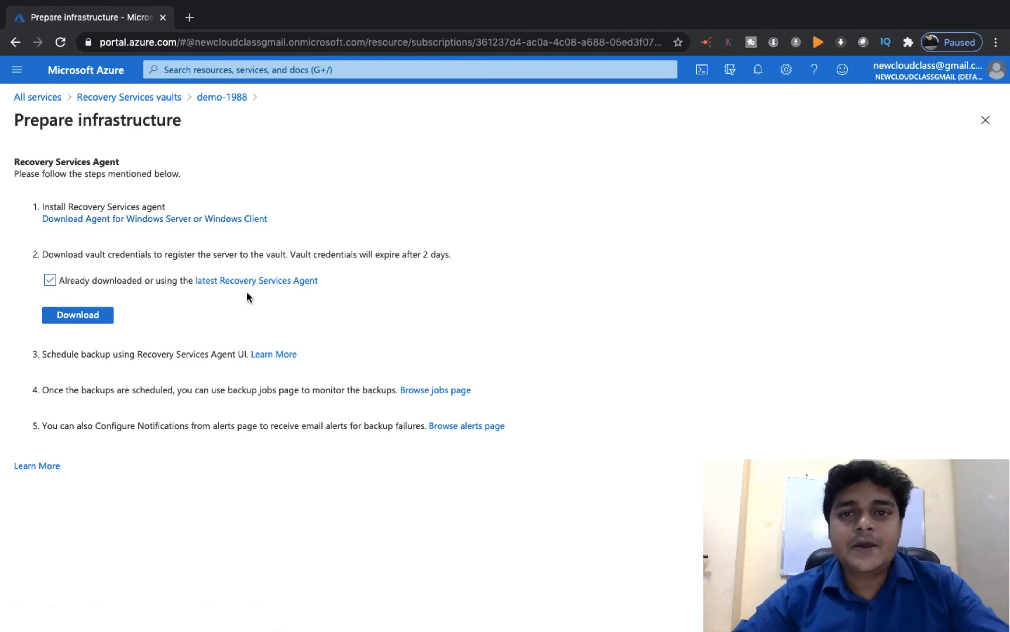
{"action": "scroll", "coordinate": [428, 250], "scroll_direction": "right", "scroll_amount": 3}
- Open the IPv4 properties of the Ethernet0 adapter
{"action": "scroll", "coordinate": [429, 249], "scroll_direction": "left", "scroll_amount": 3}
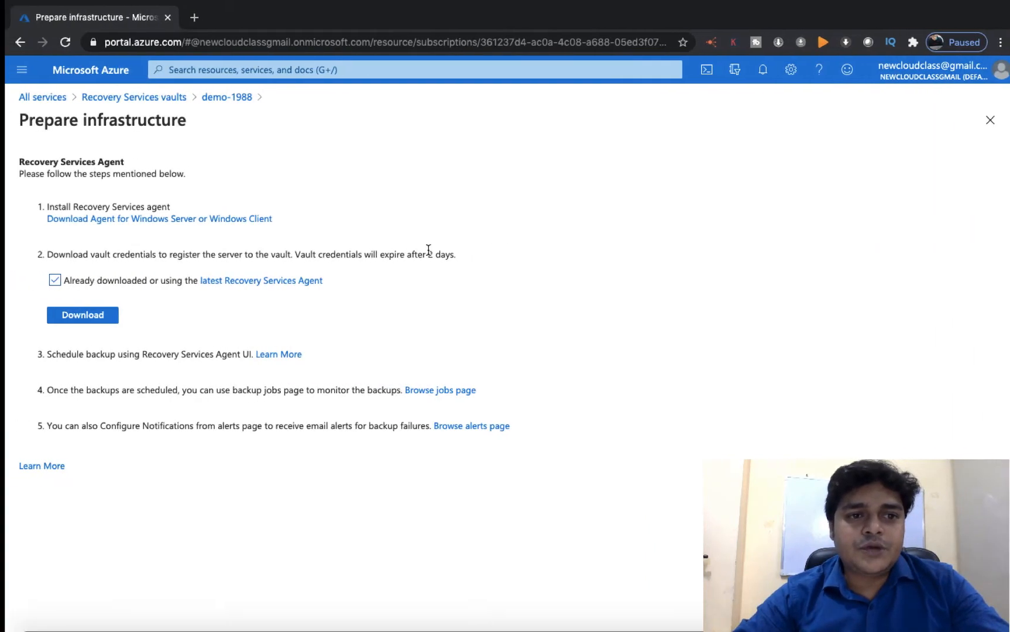
{"action": "scroll", "coordinate": [428, 250], "scroll_direction": "left", "scroll_amount": 5}
{"action": "scroll", "coordinate": [475, 489], "scroll_direction": "right", "scroll_amount": 8}
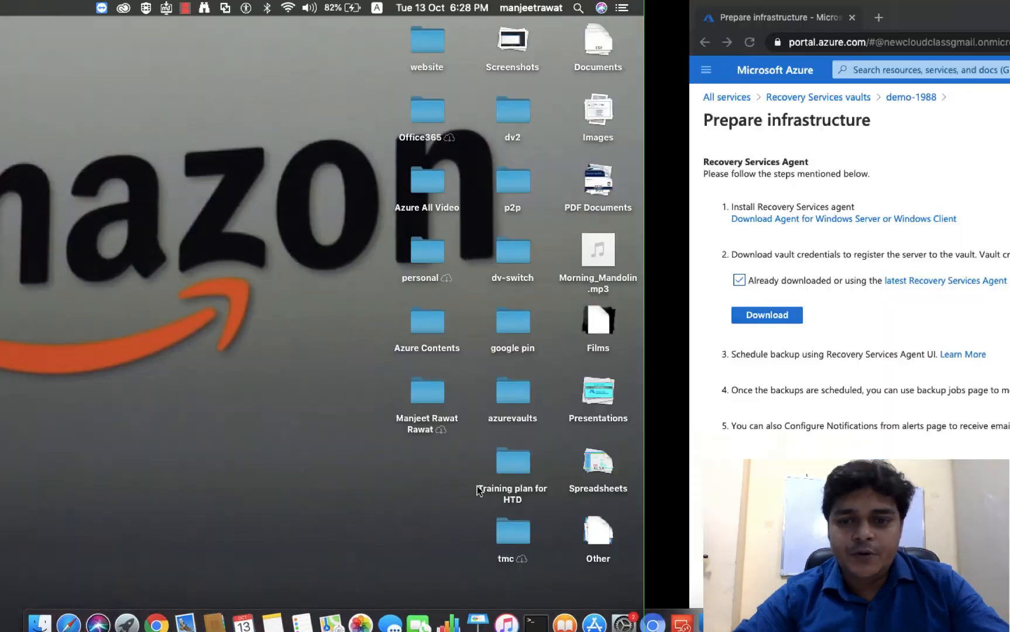
{"action": "scroll", "coordinate": [477, 491], "scroll_direction": "right", "scroll_amount": 10}
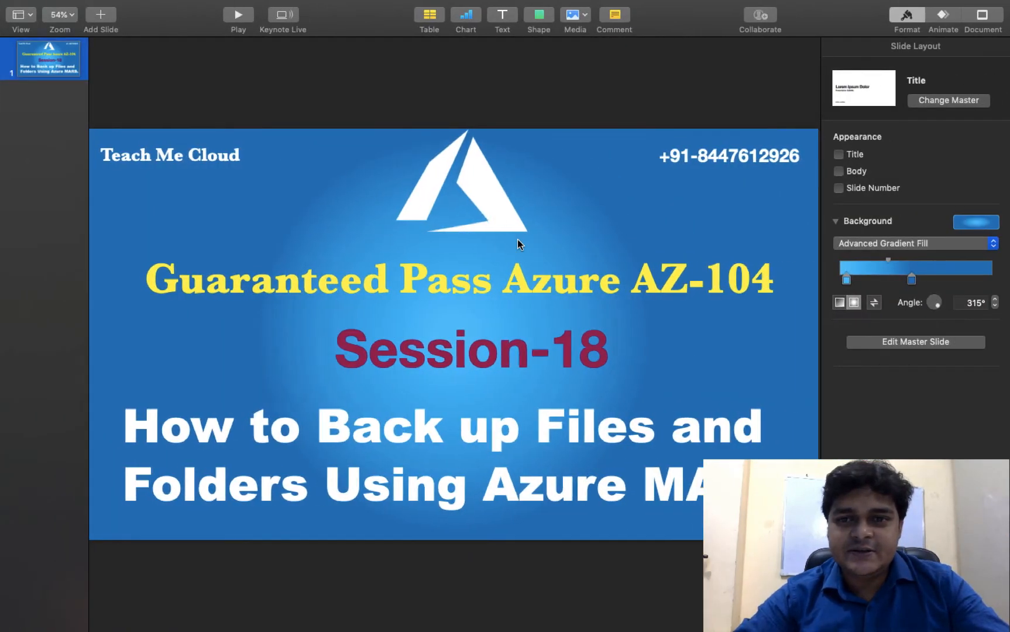
{"action": "scroll", "coordinate": [518, 239], "scroll_direction": "right", "scroll_amount": 5}
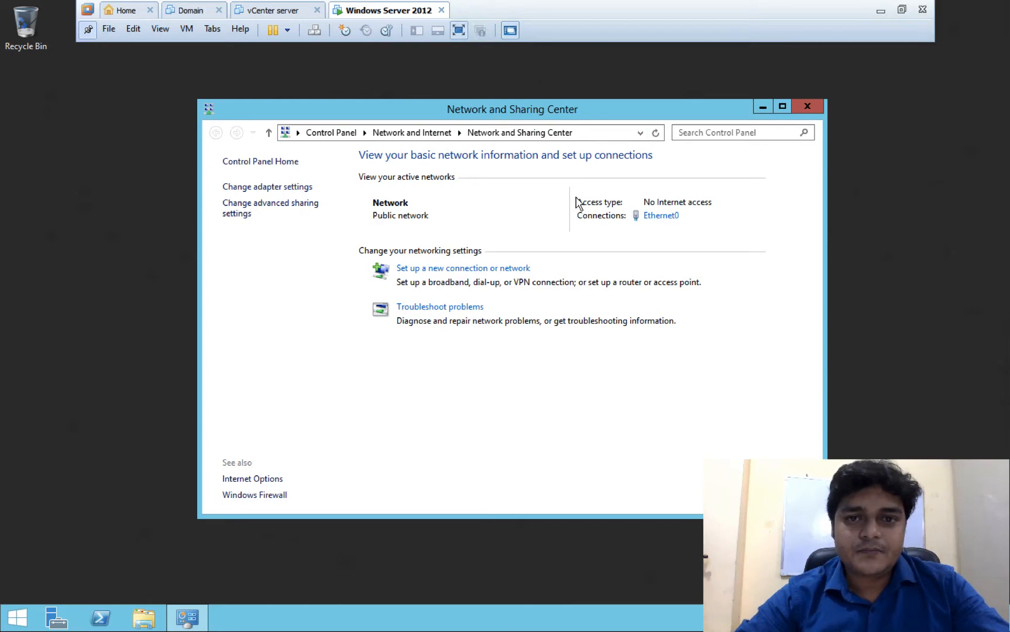
{"action": "left_click", "coordinate": [659, 218]}
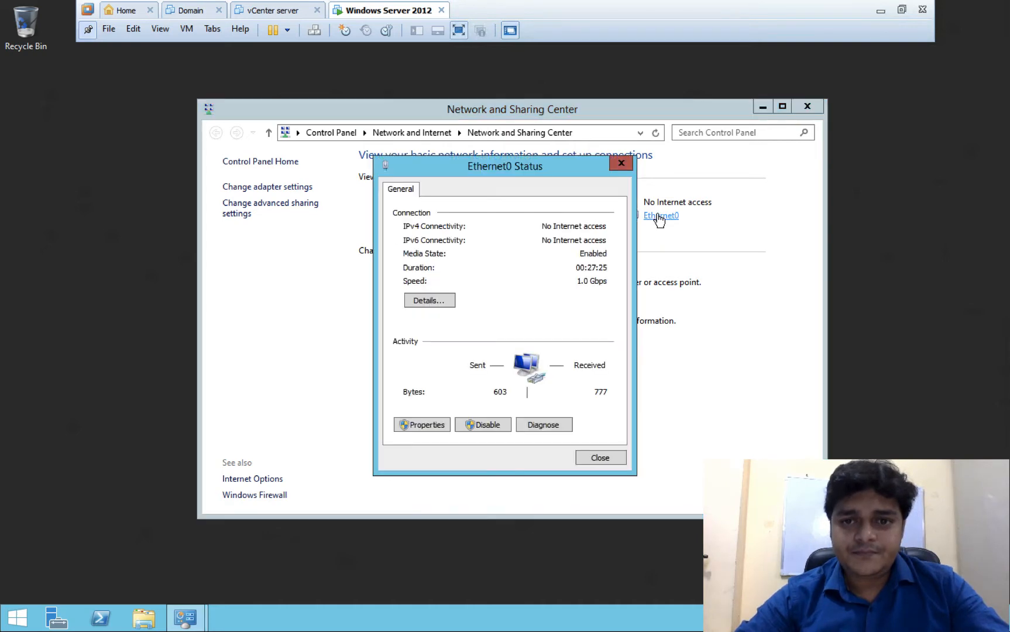
{"action": "left_click", "coordinate": [428, 426]}
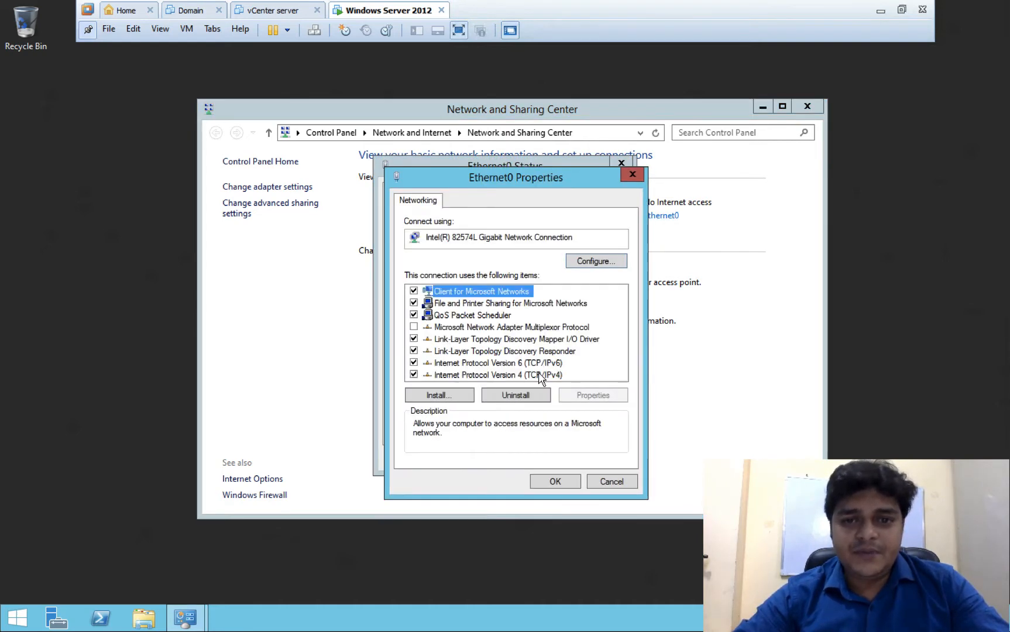
{"action": "double_click", "coordinate": [542, 376]}
- Obtain both IP and DNS server addresses automatically, apply, and close the network windows
{"action": "left_click", "coordinate": [454, 317]}
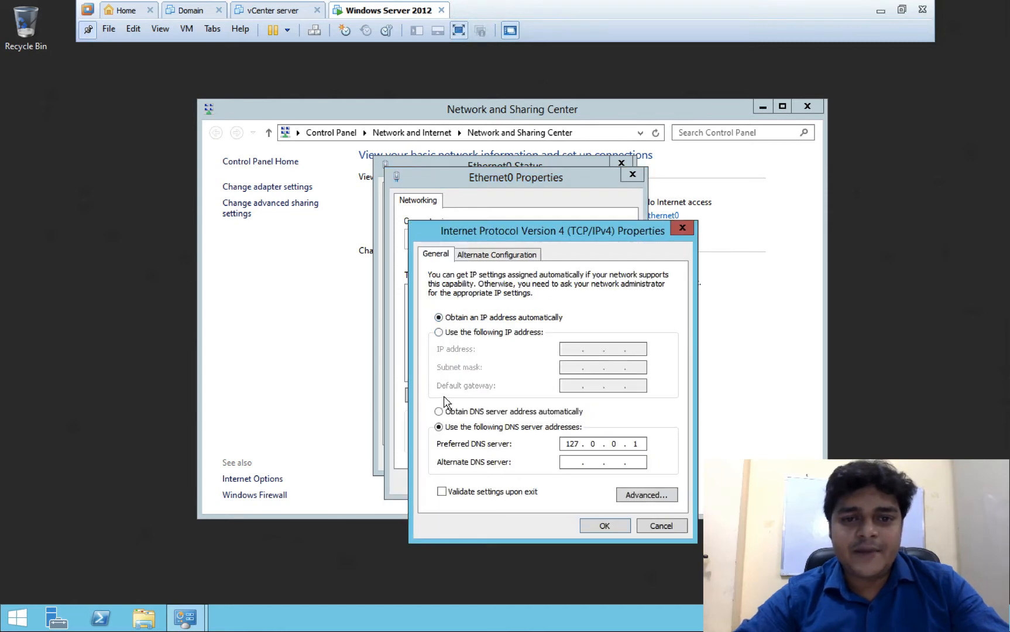
{"action": "left_click", "coordinate": [448, 412]}
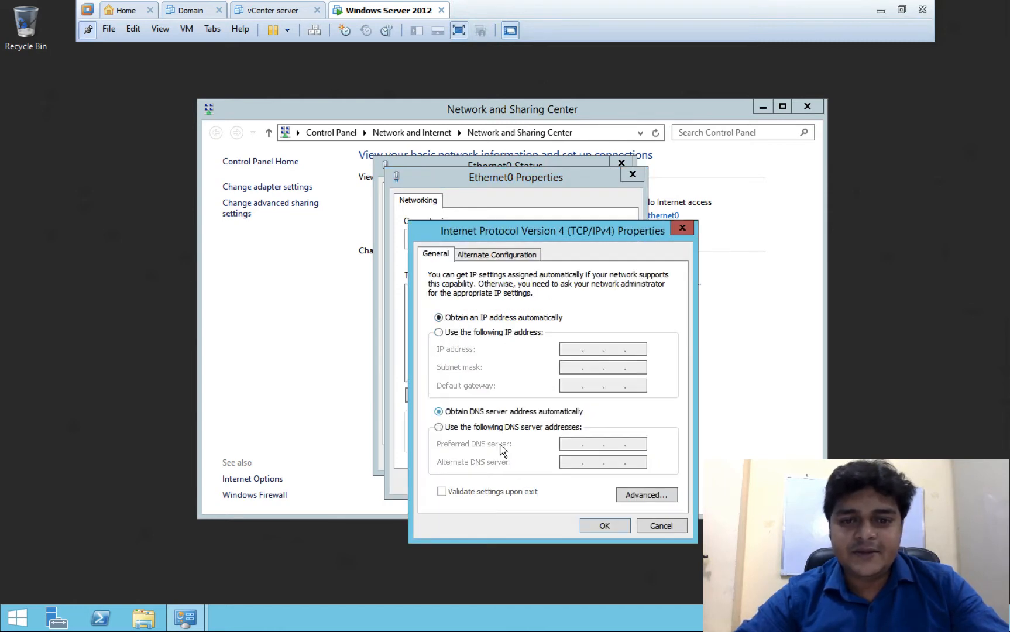
{"action": "left_click", "coordinate": [603, 526]}
{"action": "left_click", "coordinate": [553, 483]}
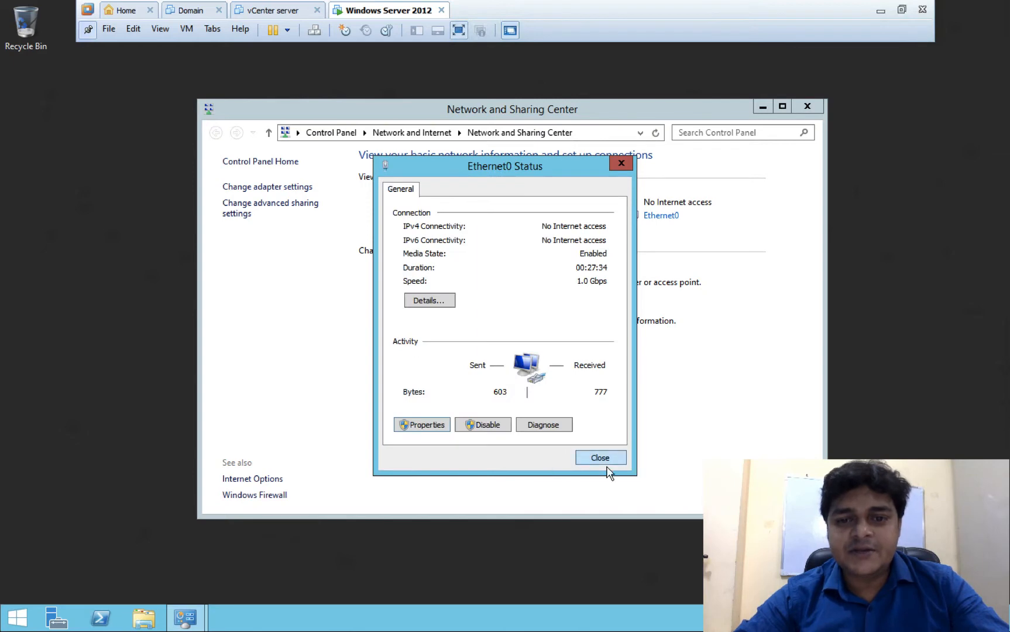
{"action": "left_click", "coordinate": [600, 458]}
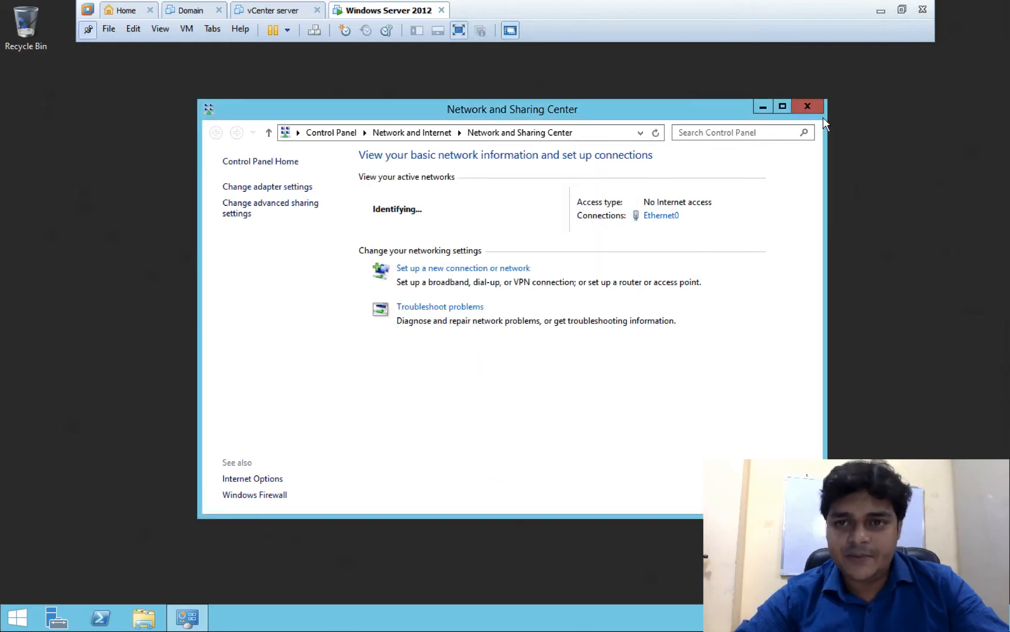
{"action": "left_click", "coordinate": [811, 107]}
- Turn IE Enhanced Security Configuration off for administrators under Local Server, then close Server Manager
{"action": "left_click", "coordinate": [57, 617]}
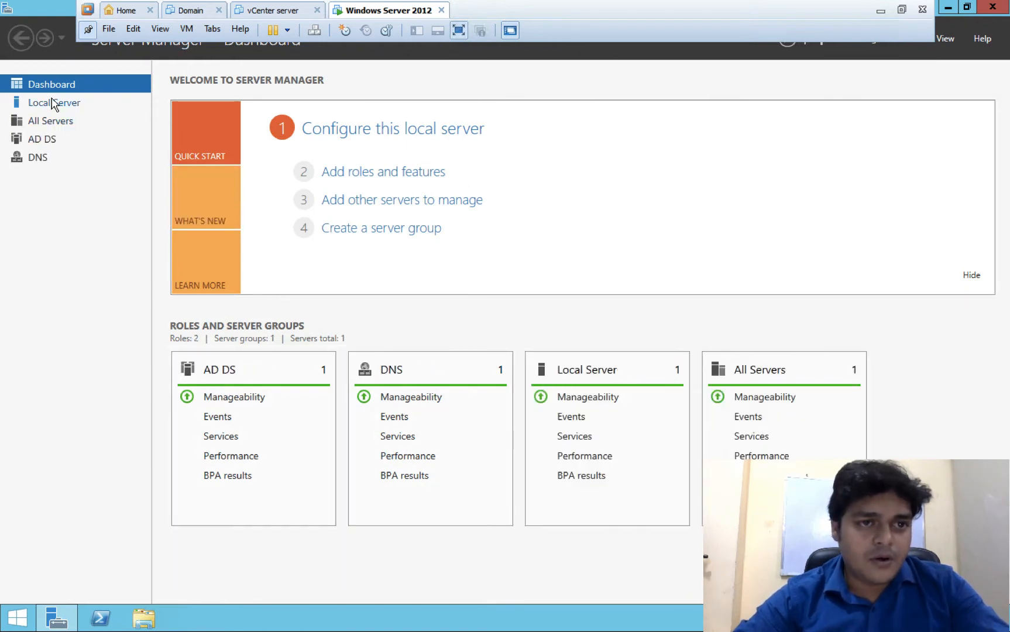
{"action": "left_click", "coordinate": [53, 103]}
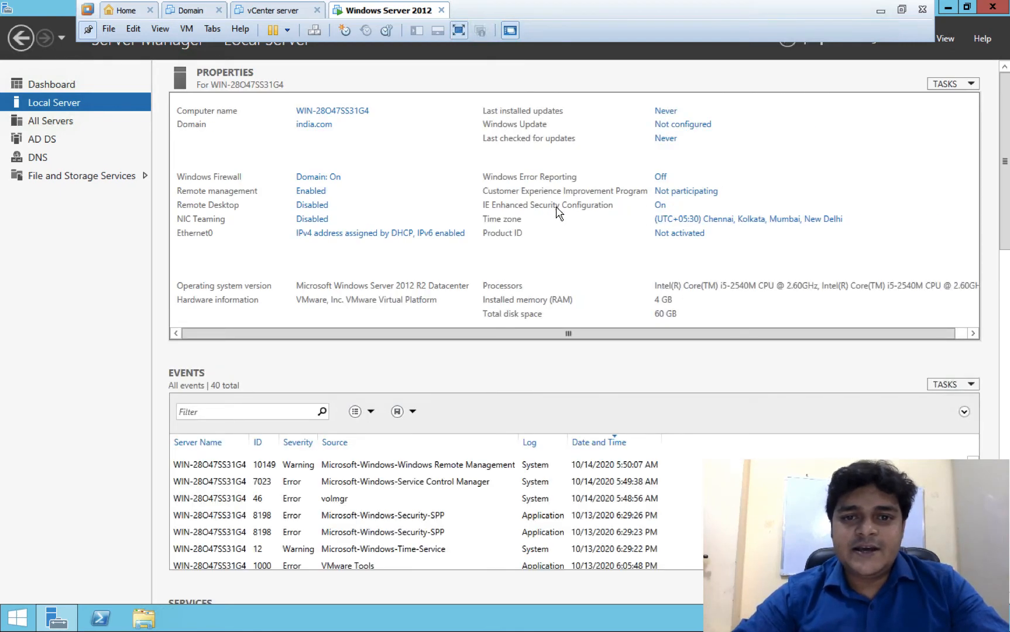
{"action": "left_click", "coordinate": [660, 206]}
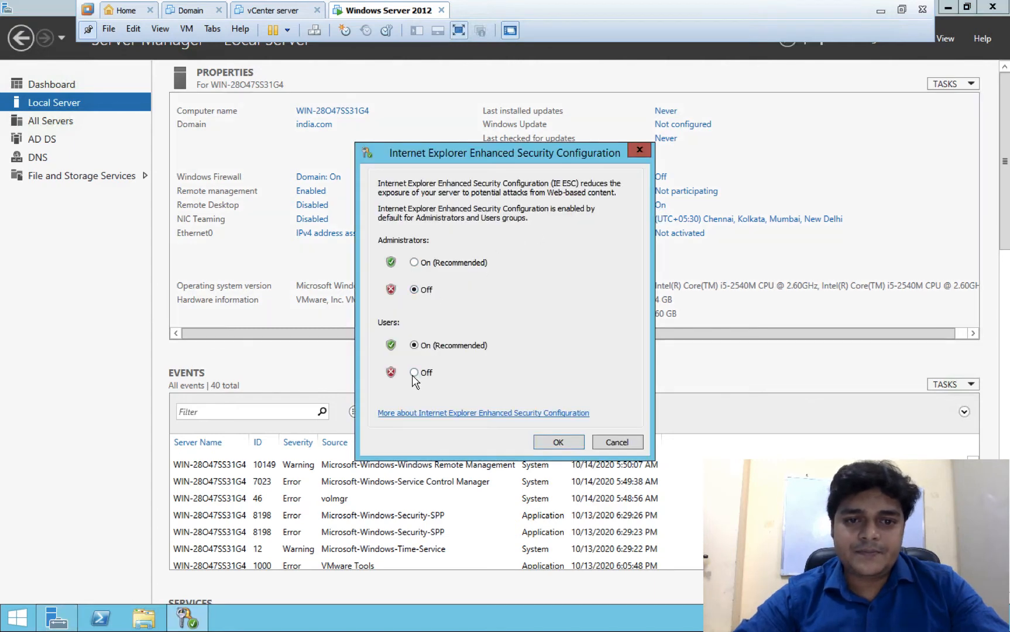
{"action": "left_click", "coordinate": [559, 440]}
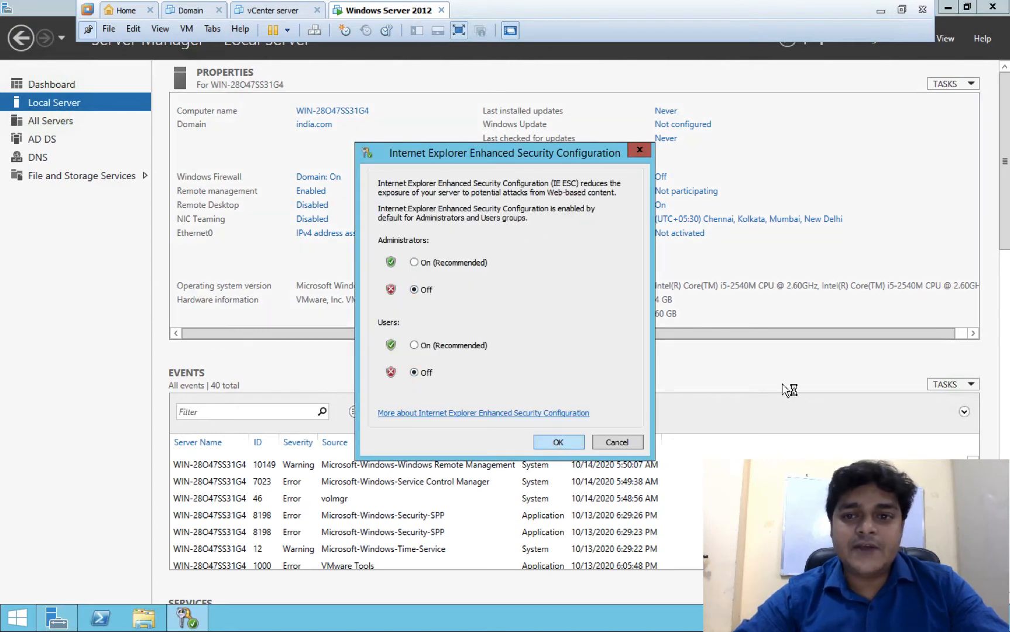
{"action": "left_click", "coordinate": [992, 6]}
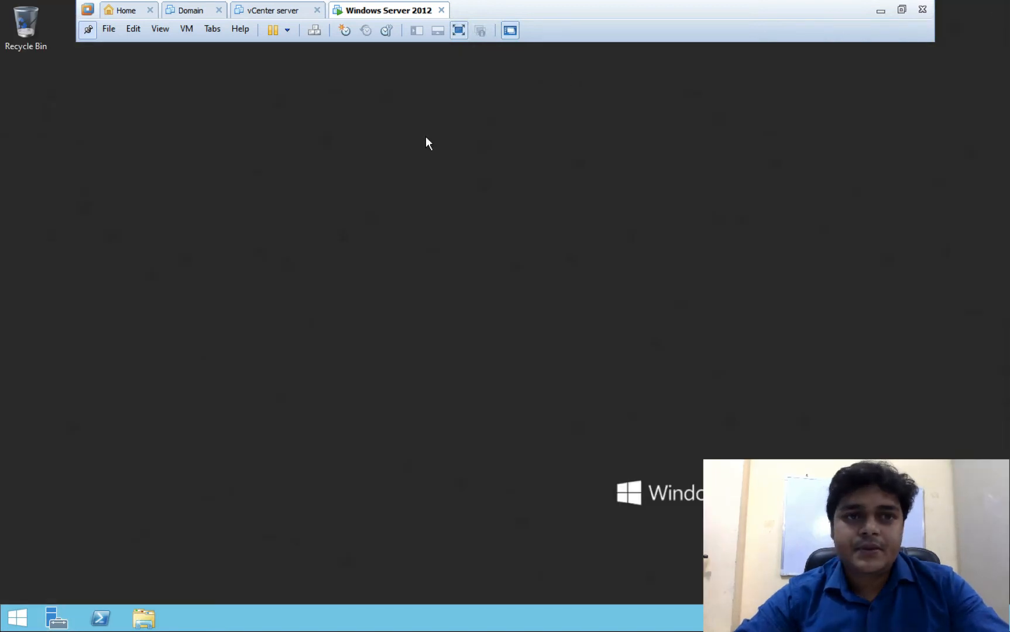
{"action": "left_click", "coordinate": [189, 29]}
- Search 'inter' to launch Internet Explorer and choose Ask me later on its first-run setup
{"action": "mouse_move", "coordinate": [147, 29]}
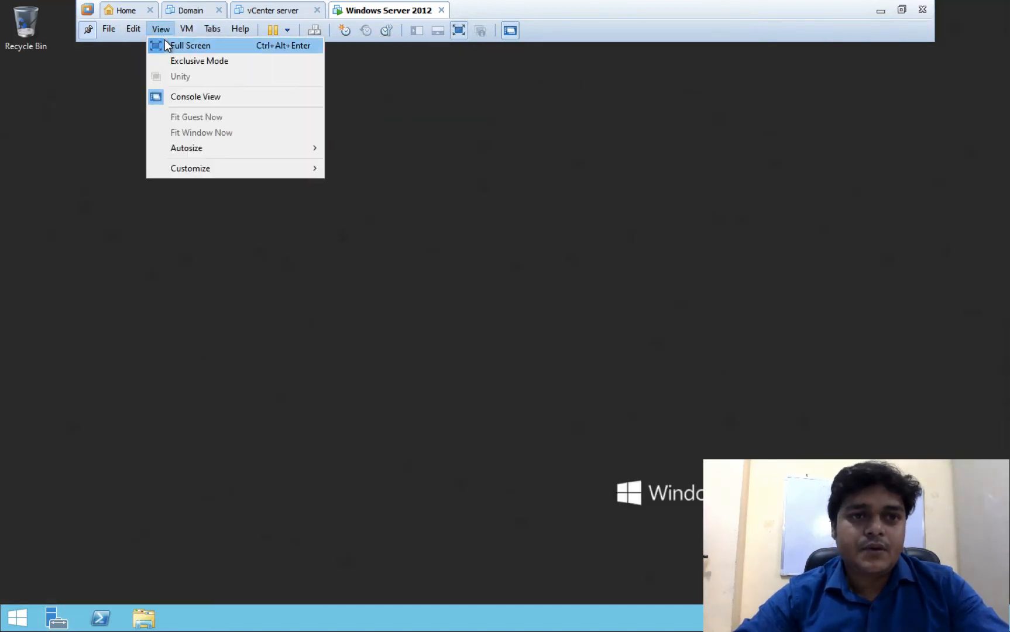
{"action": "left_click", "coordinate": [181, 60]}
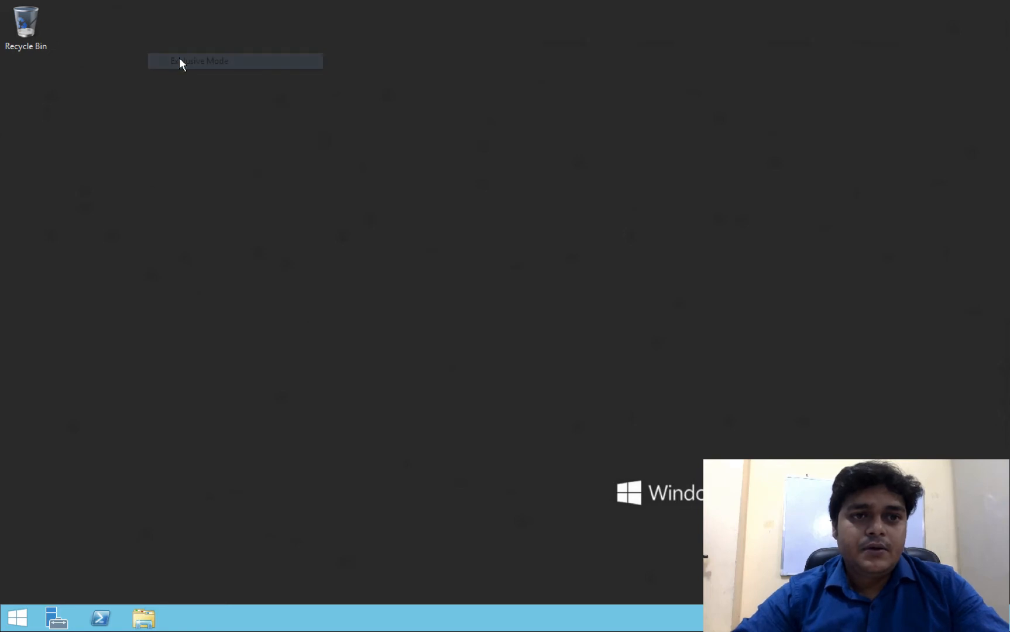
{"action": "left_click", "coordinate": [18, 616]}
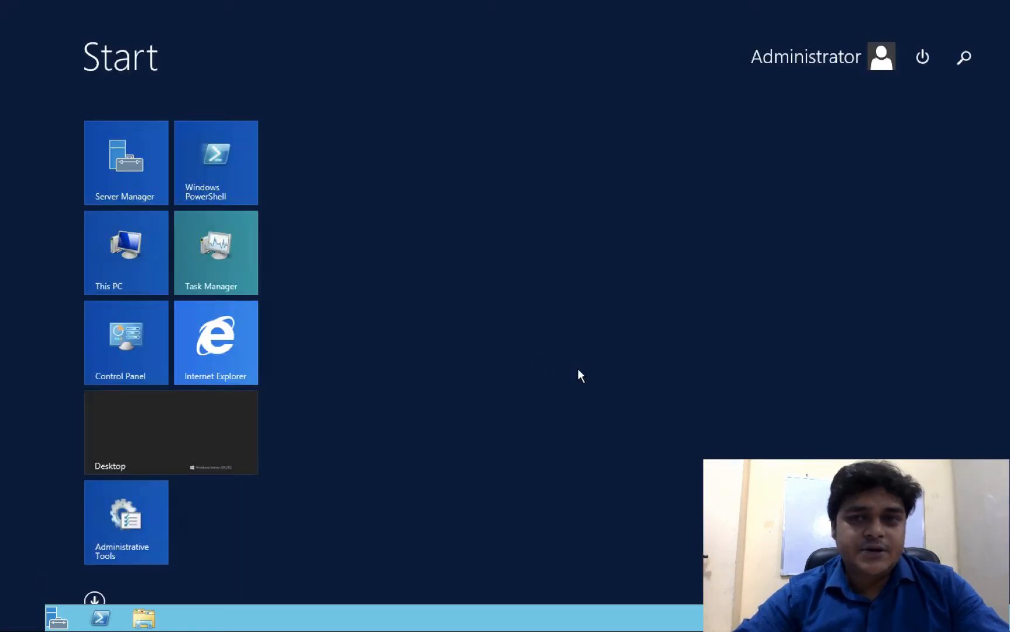
{"action": "left_click", "coordinate": [964, 58]}
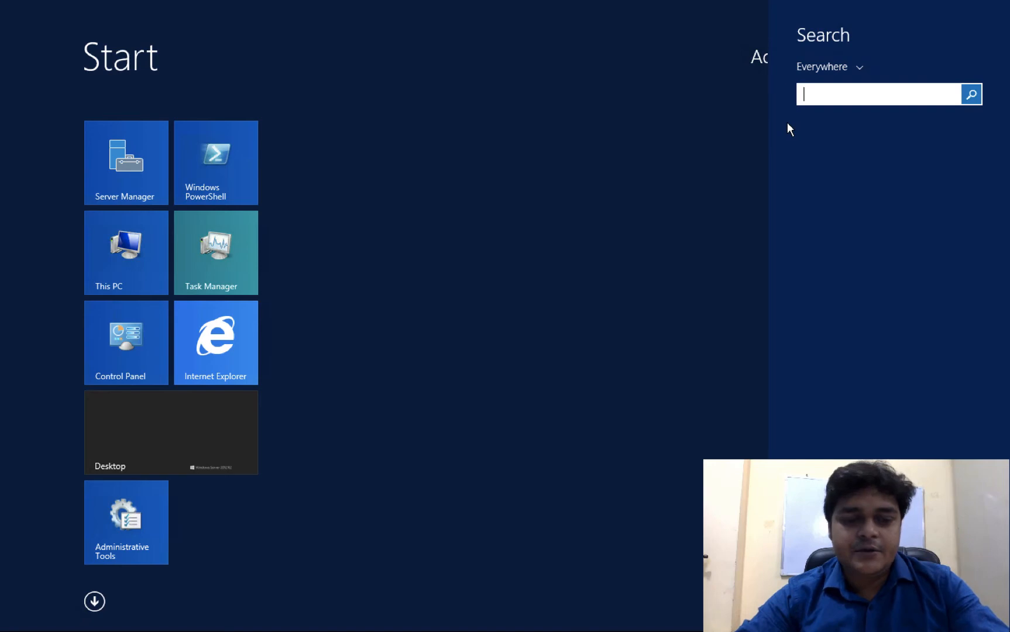
{"action": "type", "text": "internet Explorer"}
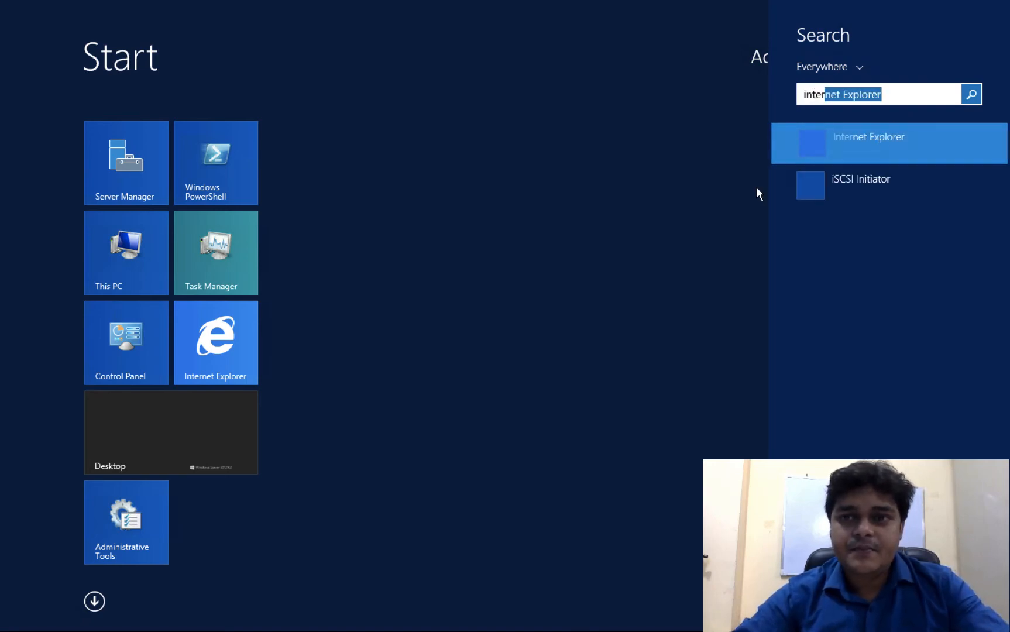
{"action": "key", "text": "ctrl+Left"}
{"action": "key", "text": "ctrl+Left"}
{"action": "key", "text": "ctrl+Left"}
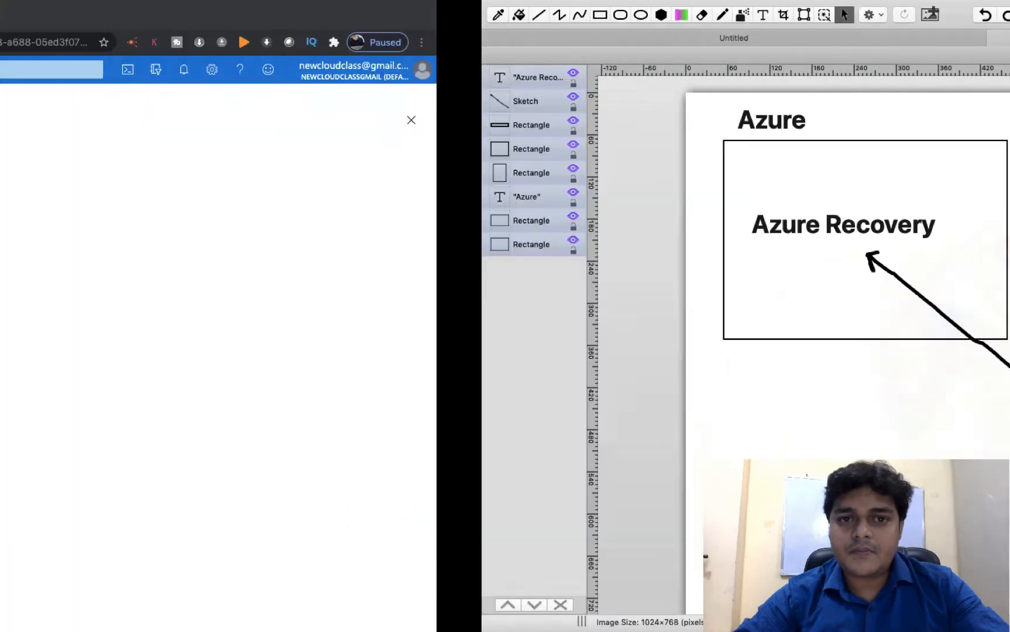
{"action": "key", "text": "ctrl+Right"}
{"action": "key", "text": "ctrl+Right"}
{"action": "key", "text": "ctrl+Right"}
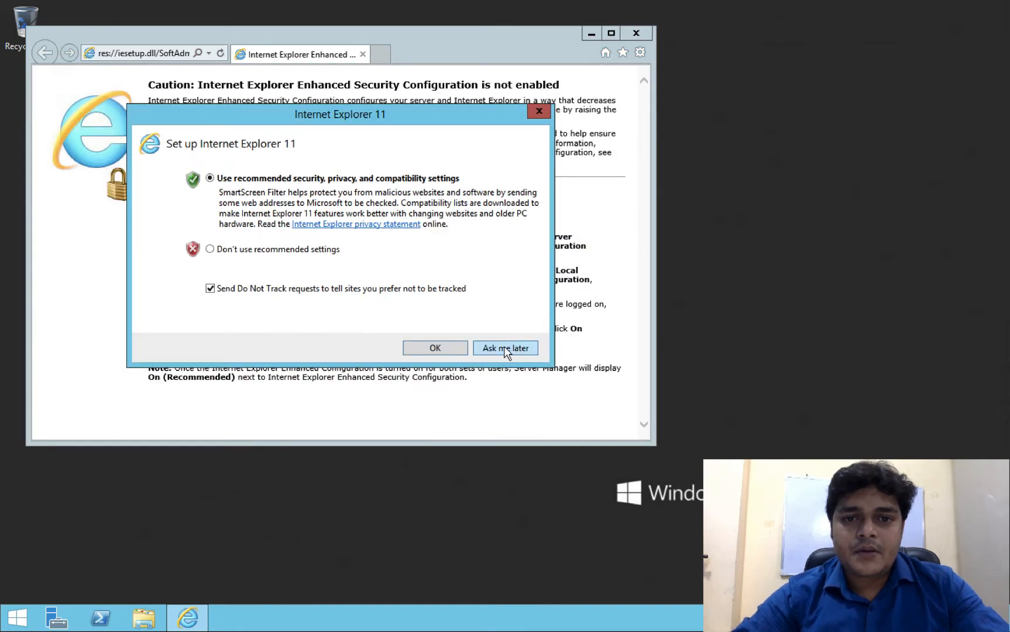
{"action": "left_click", "coordinate": [503, 348]}
- Maximize Internet Explorer and load google.in
{"action": "left_click", "coordinate": [610, 33]}
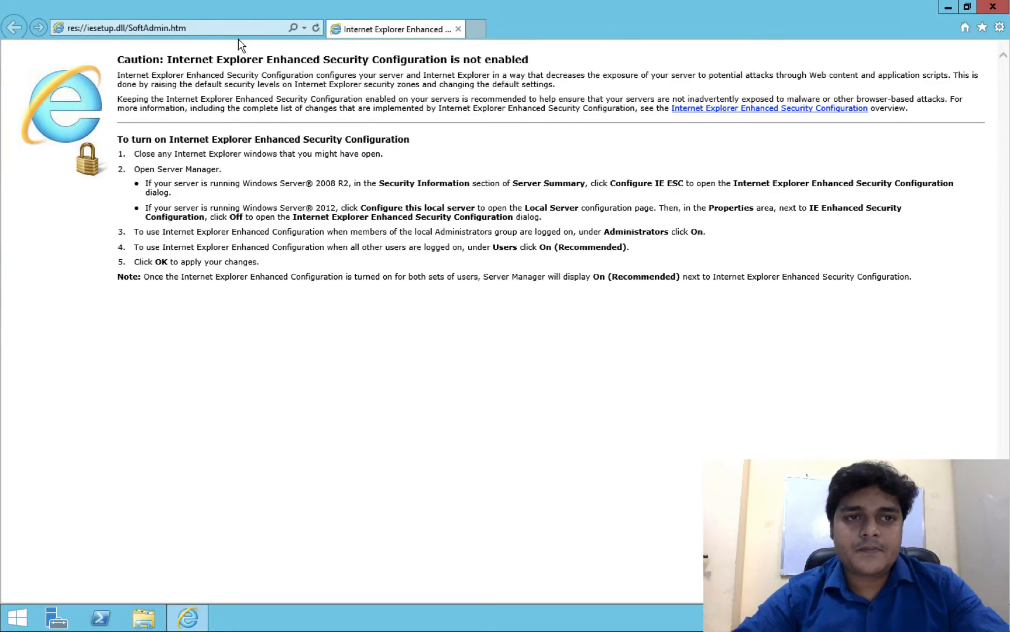
{"action": "left_click", "coordinate": [214, 28]}
{"action": "type", "text": "goo"}
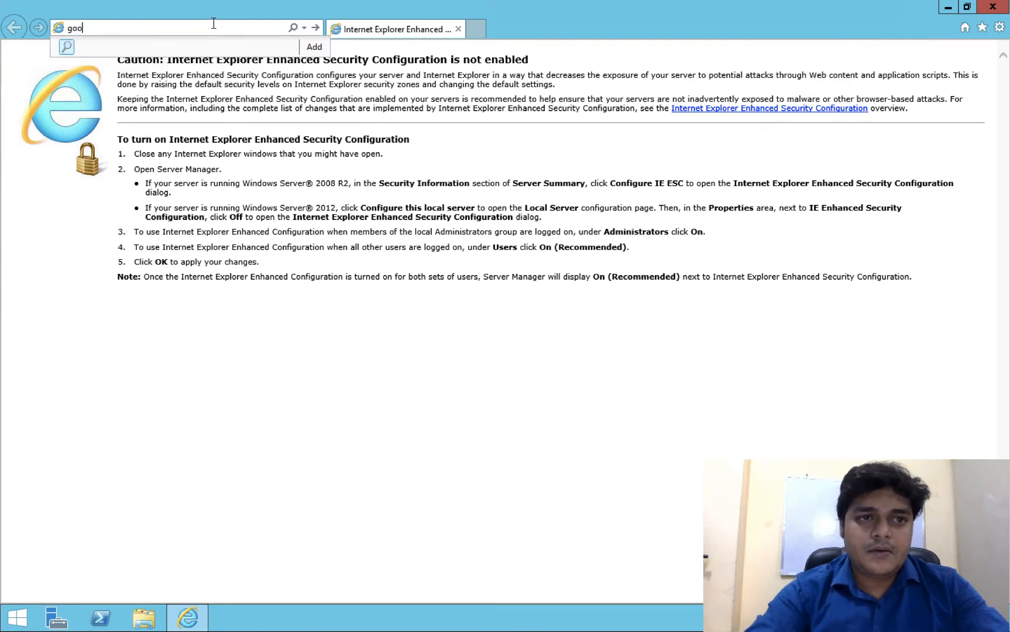
{"action": "type", "text": "gle"}
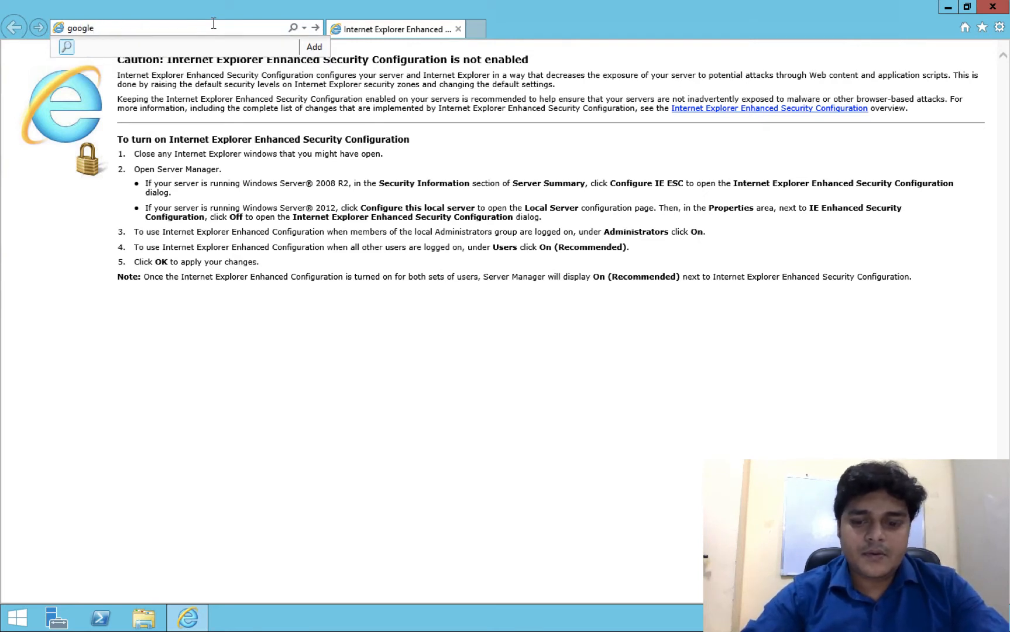
{"action": "type", "text": ".in"}
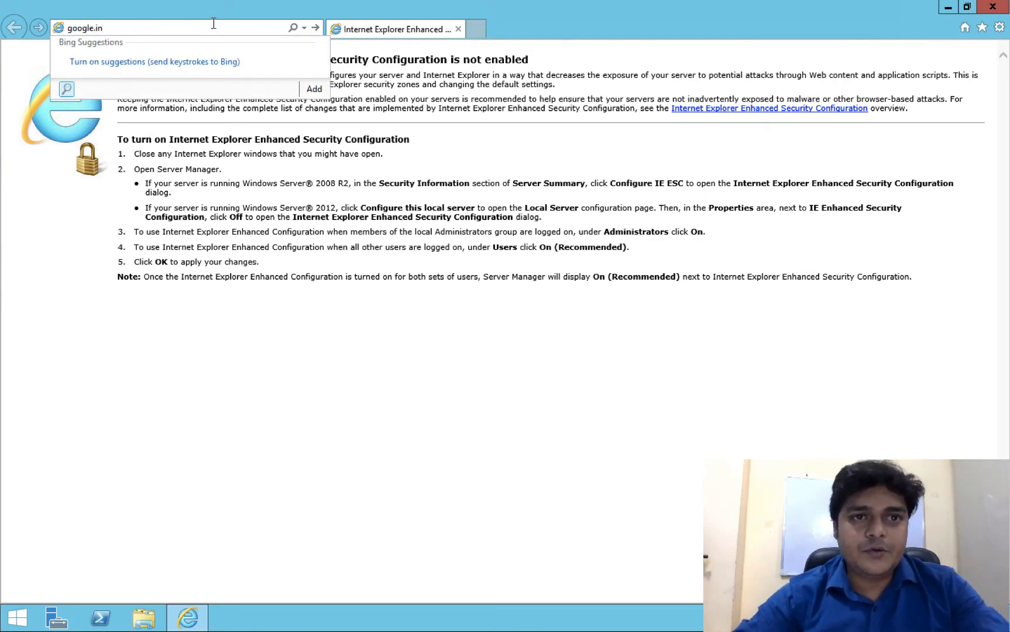
{"action": "key", "text": "Return"}
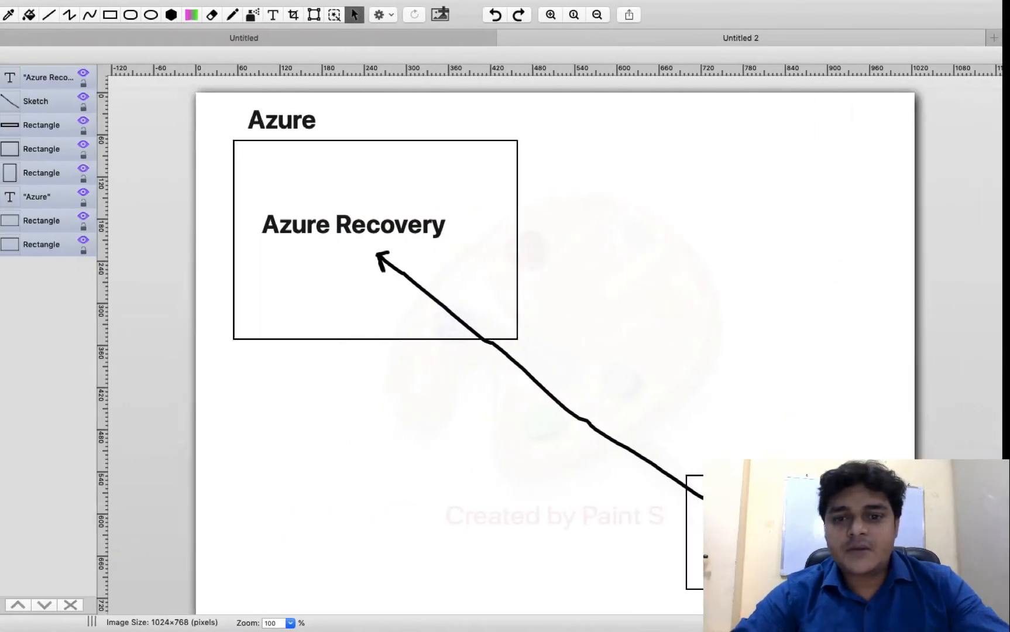
- Open a second, empty new tab beside the Google page
{"action": "key", "text": "ctrl+Left"}
{"action": "key", "text": "ctrl+Left"}
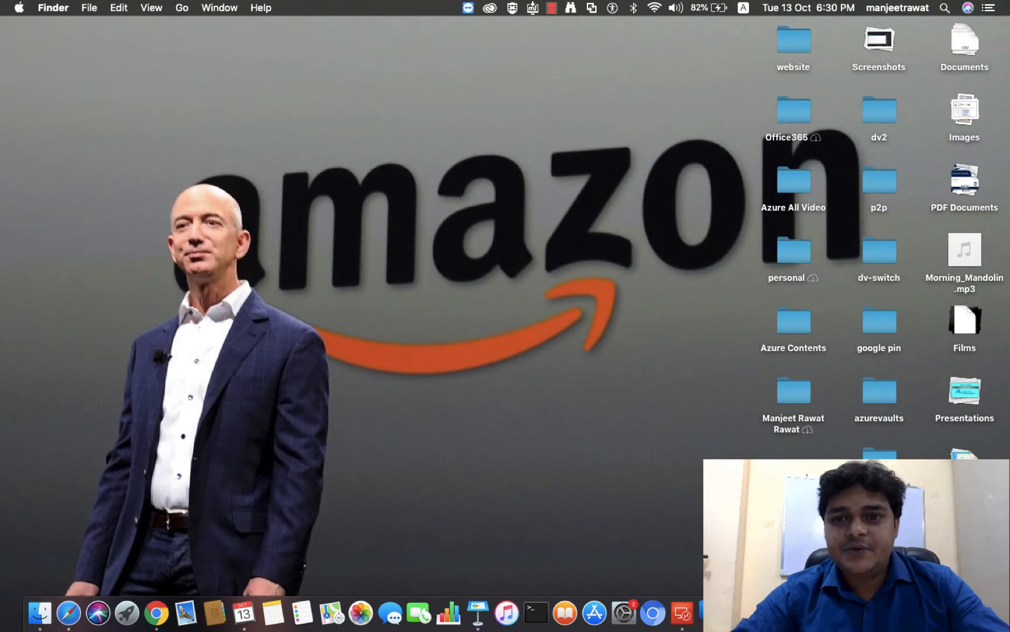
{"action": "right_click", "coordinate": [884, 613]}
{"action": "key", "text": "Escape"}
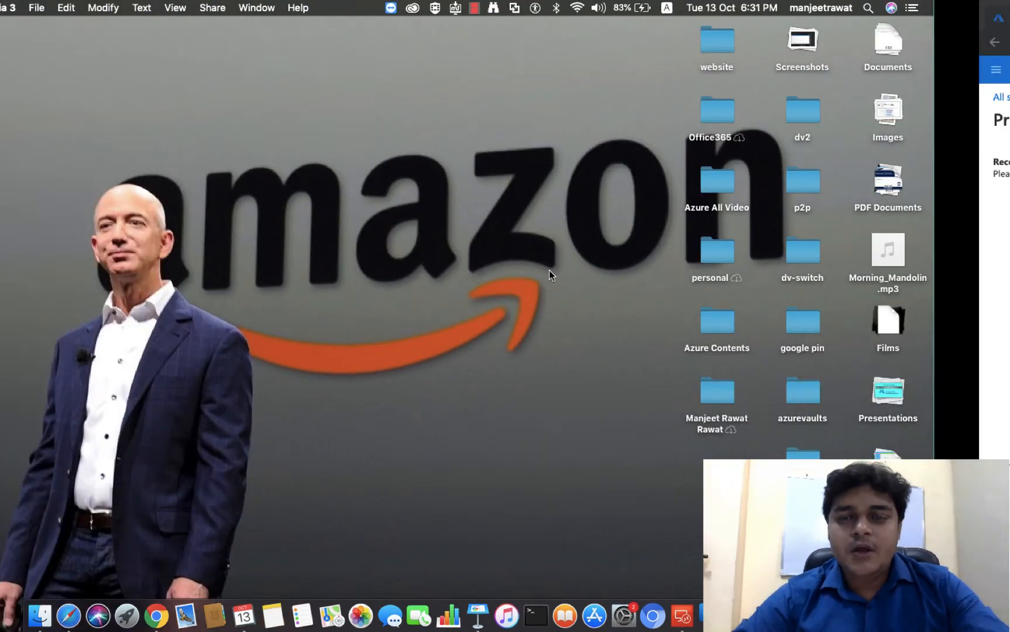
{"action": "key", "text": "ctrl+Right"}
{"action": "key", "text": "ctrl+Right"}
{"action": "key", "text": "ctrl+Right"}
{"action": "key", "text": "ctrl+Right"}
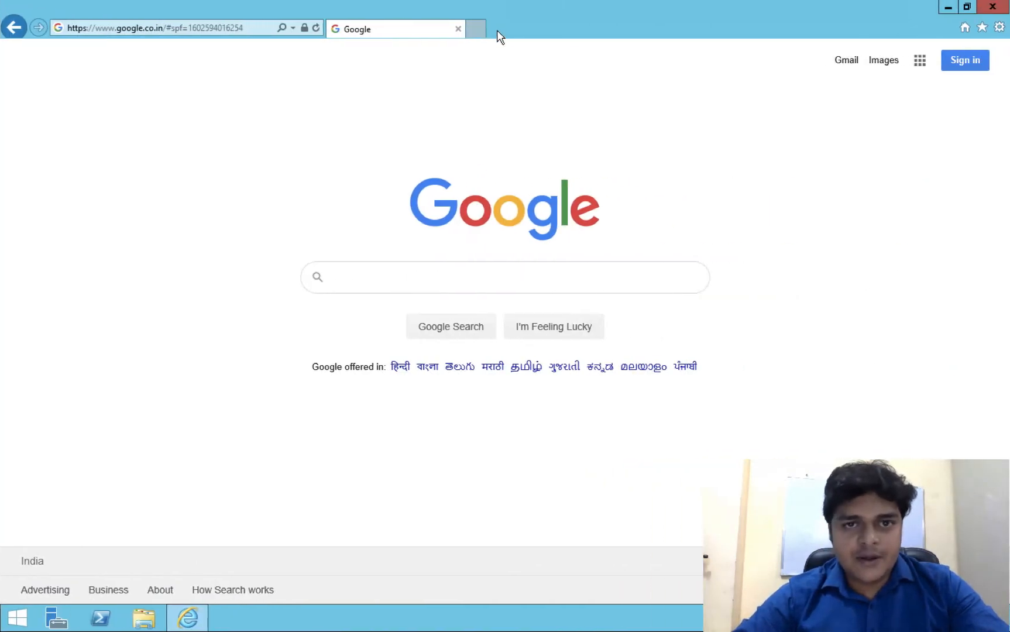
{"action": "left_click", "coordinate": [476, 28]}
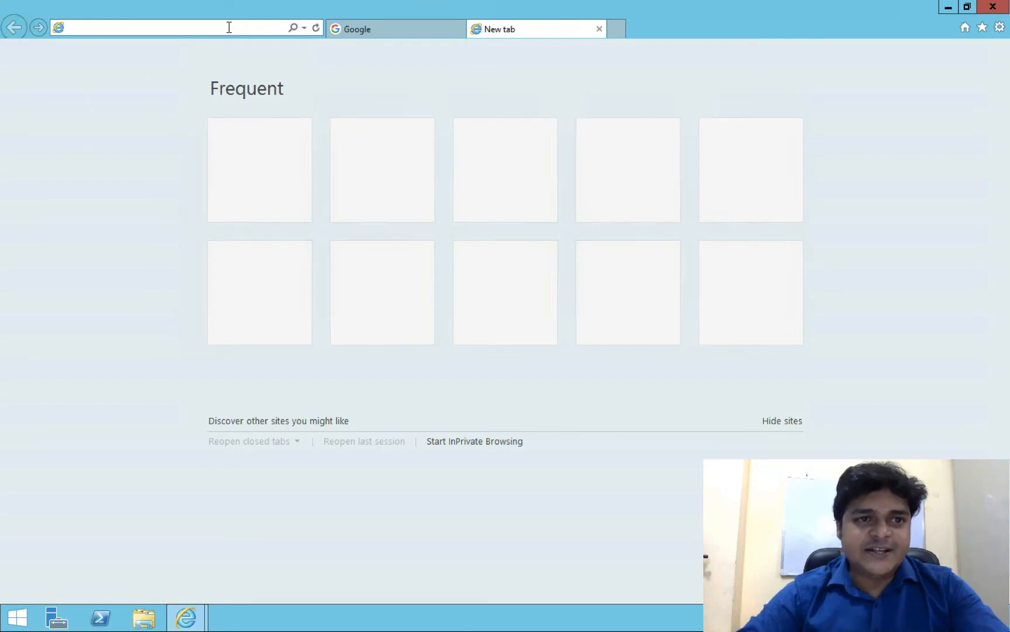
- Load portal.azure.com in the new tab and choose Continue to Azure Portal website
{"action": "type", "text": "portal."}
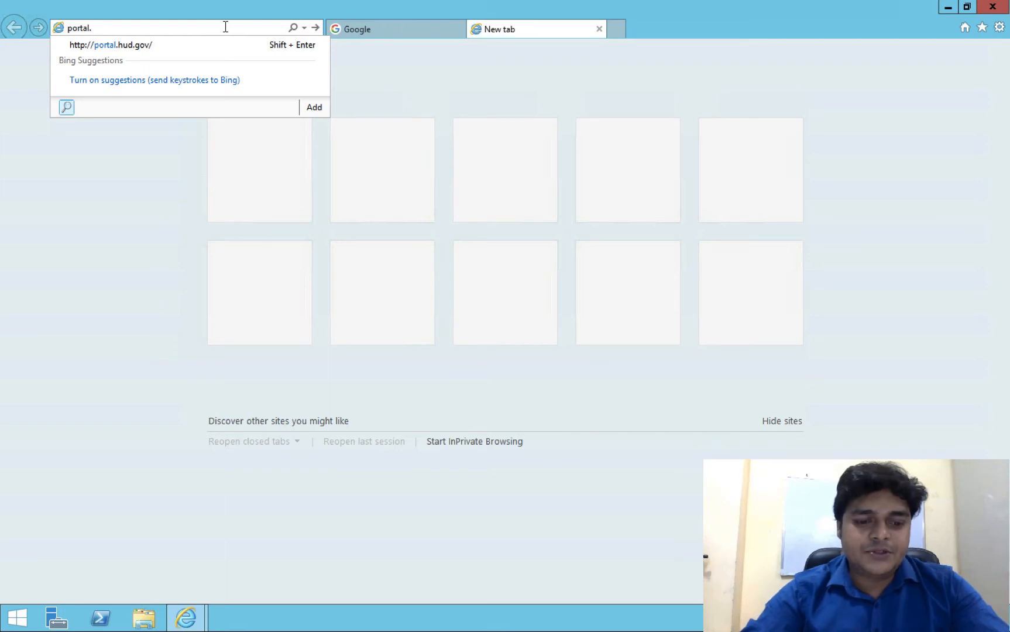
{"action": "type", "text": "a"}
{"action": "key", "text": "BackSpace"}
{"action": "type", "text": "az"}
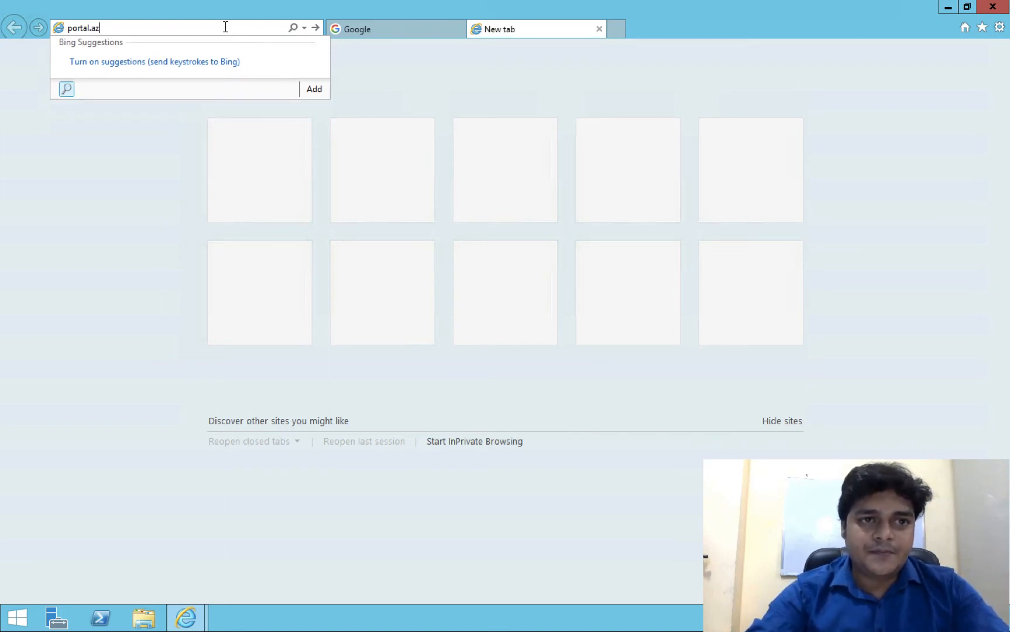
{"action": "type", "text": "ure.co"}
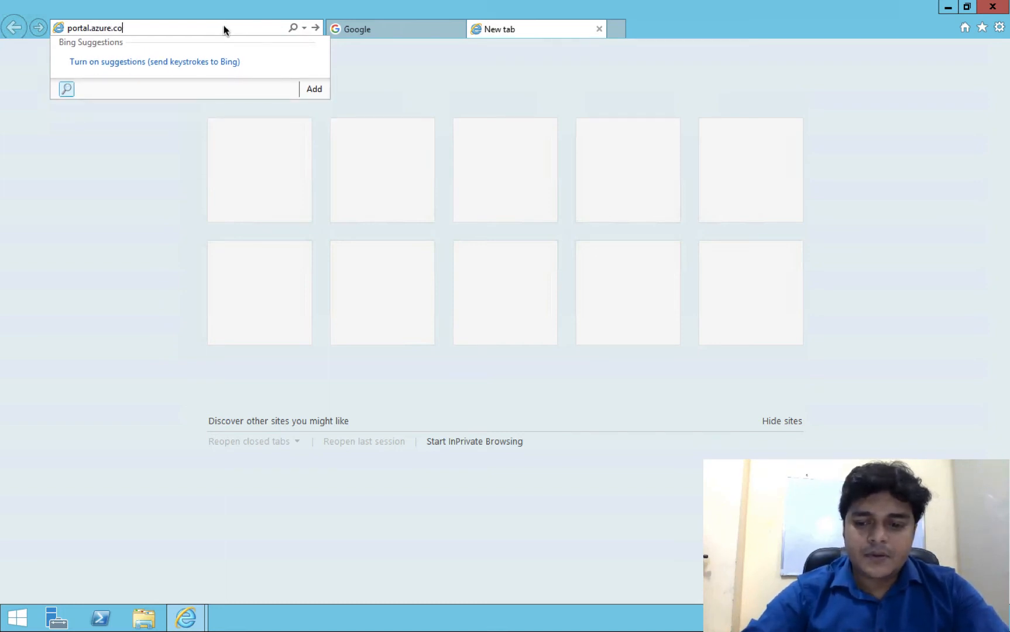
{"action": "type", "text": "m"}
{"action": "key", "text": "Return"}
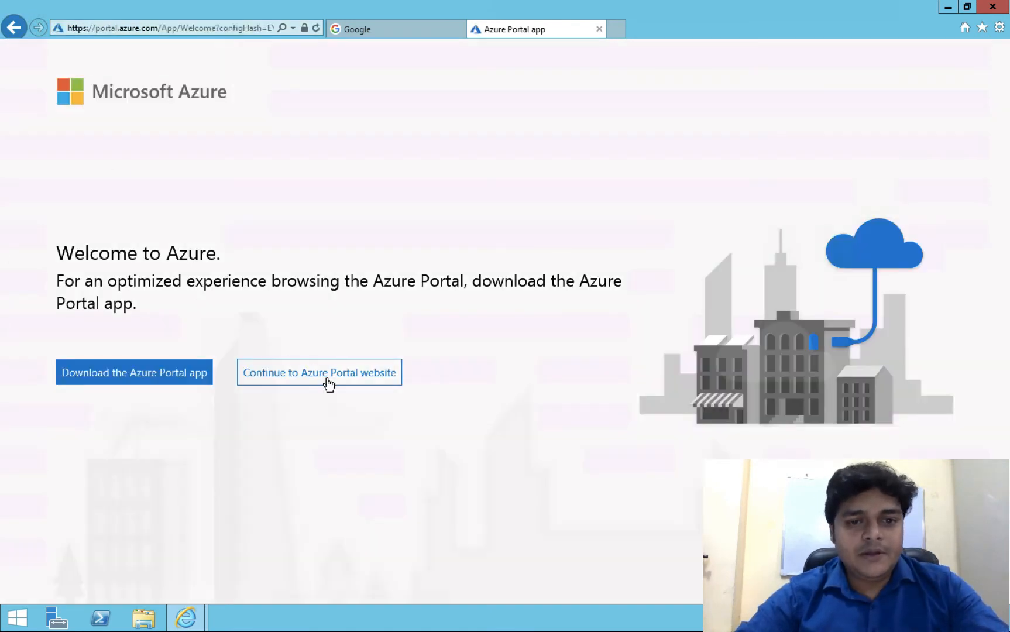
{"action": "left_click", "coordinate": [320, 382]}
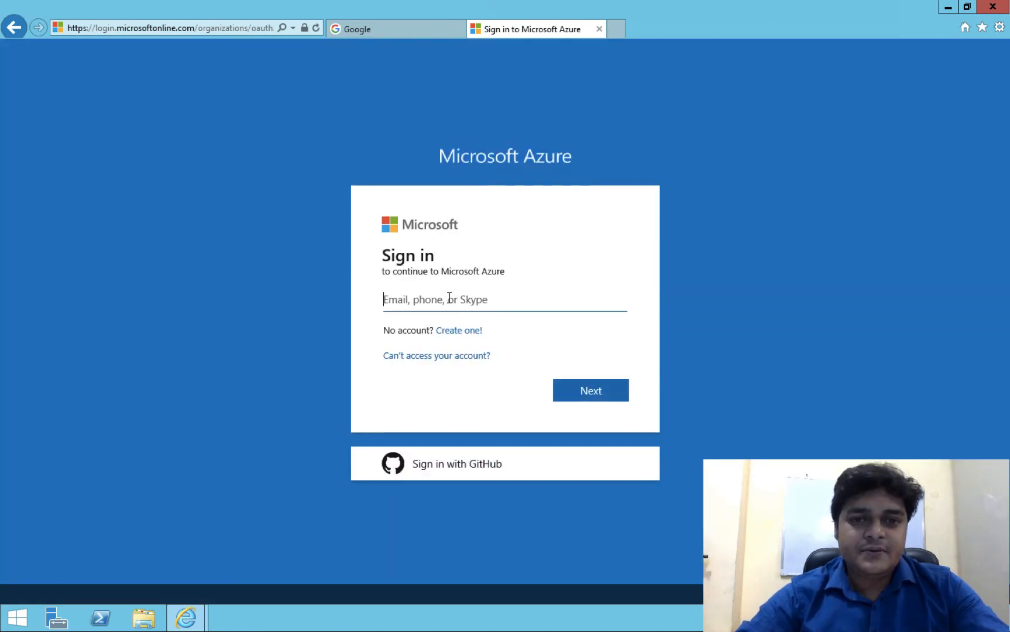
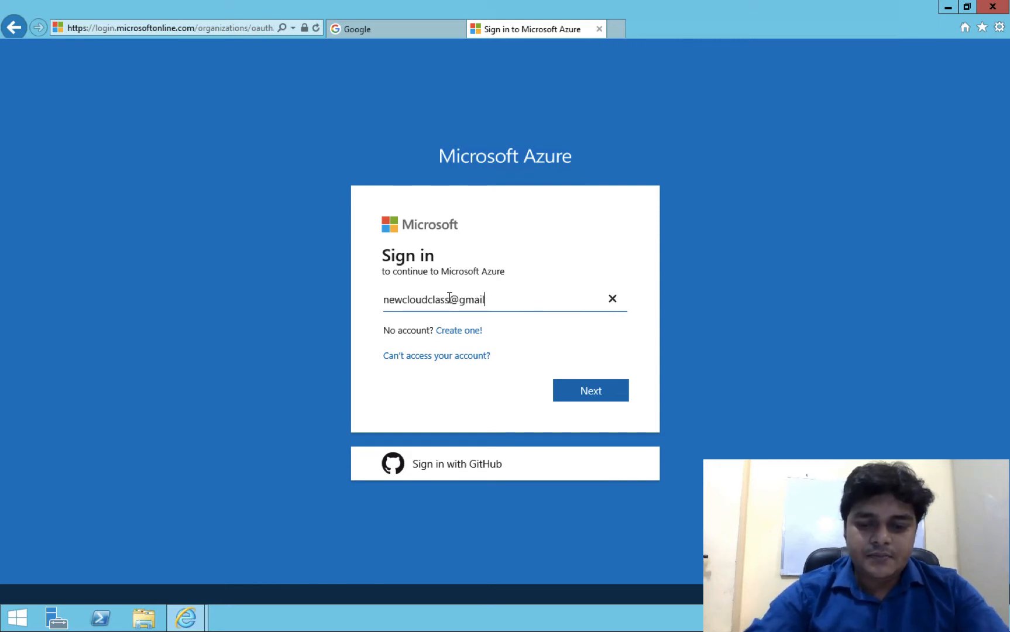
- Sign in with the account e-mail and password, stay signed in, and show More services
{"action": "key", "text": "Return"}
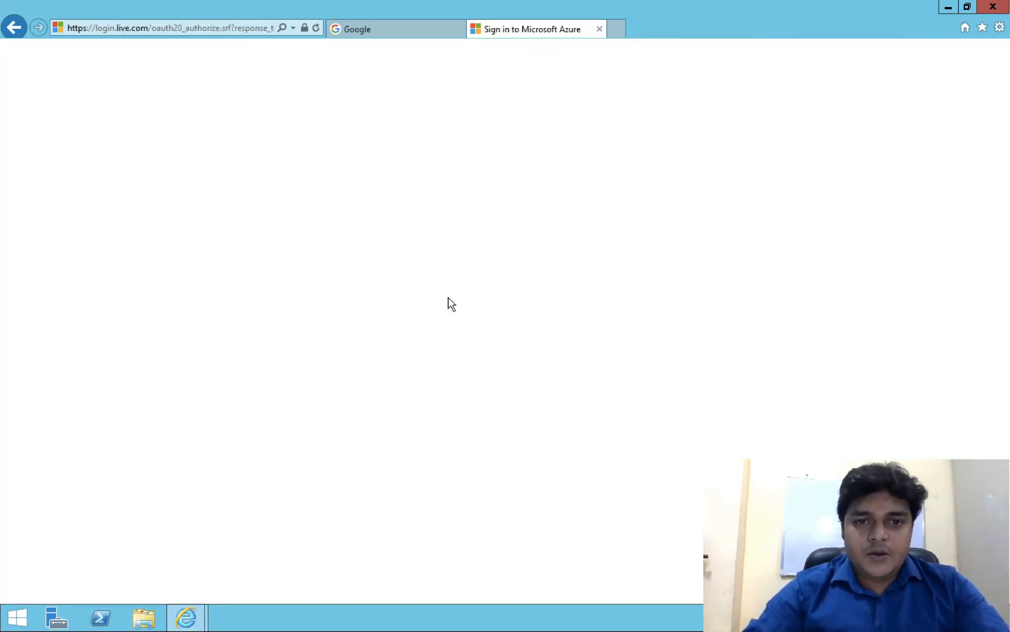
{"action": "type", "text": "*****"}
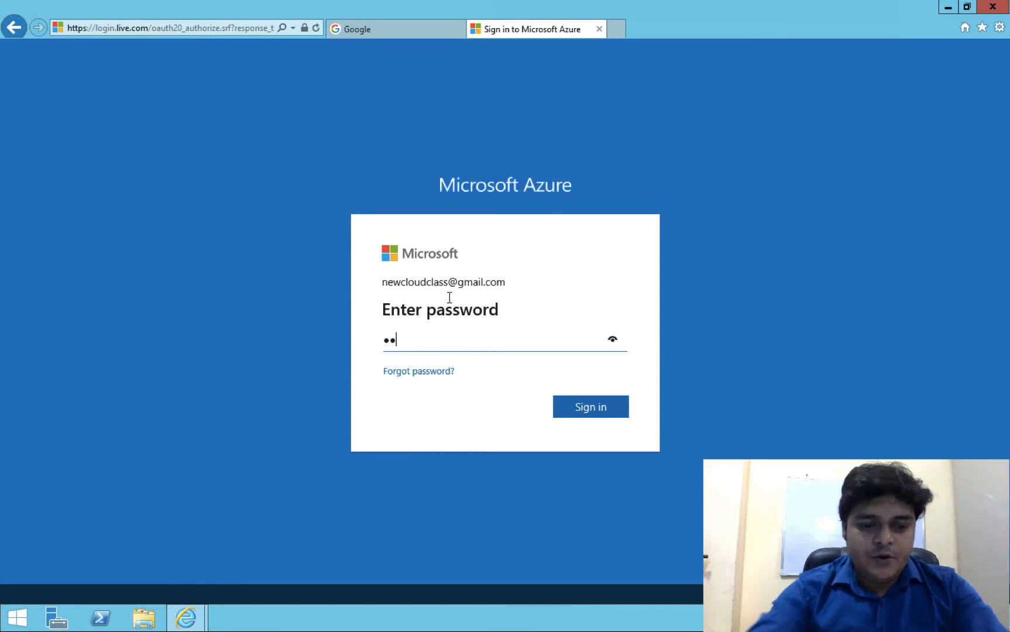
{"action": "type", "text": "*****"}
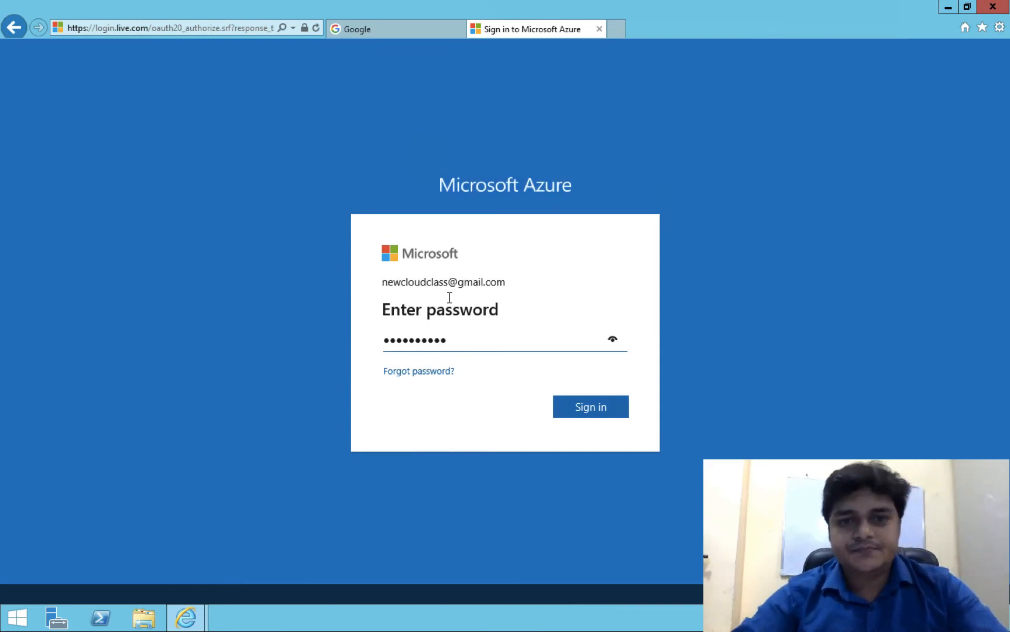
{"action": "key", "text": "Return"}
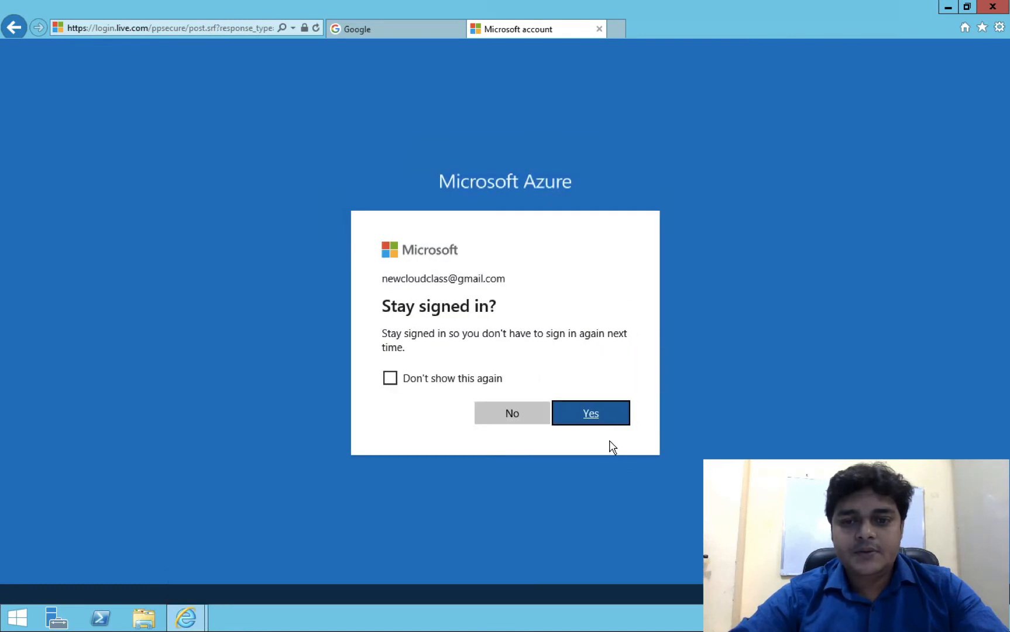
{"action": "left_click", "coordinate": [590, 414]}
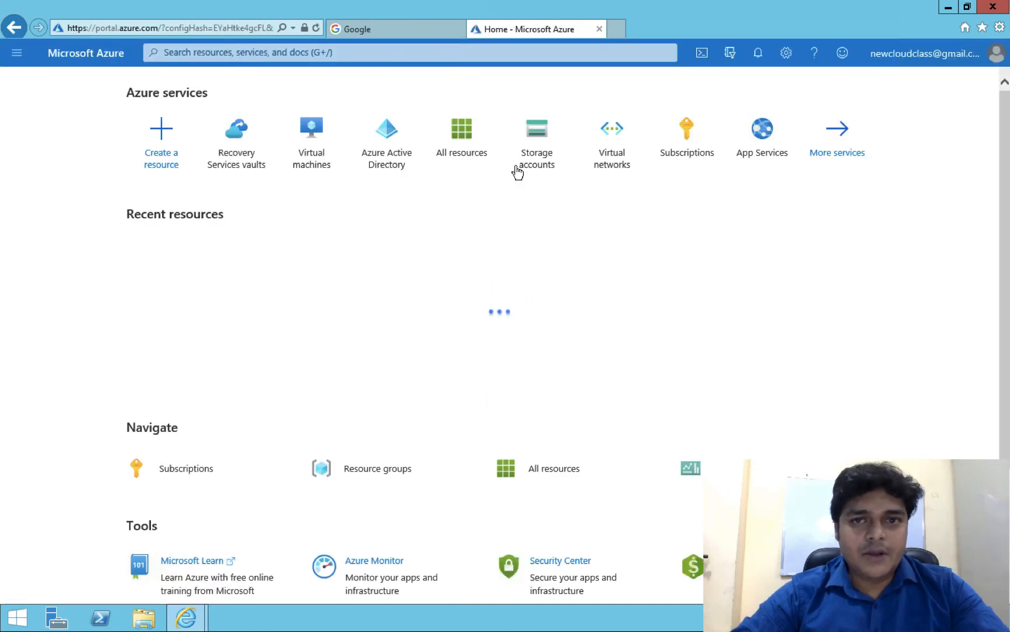
{"action": "left_click", "coordinate": [836, 153]}
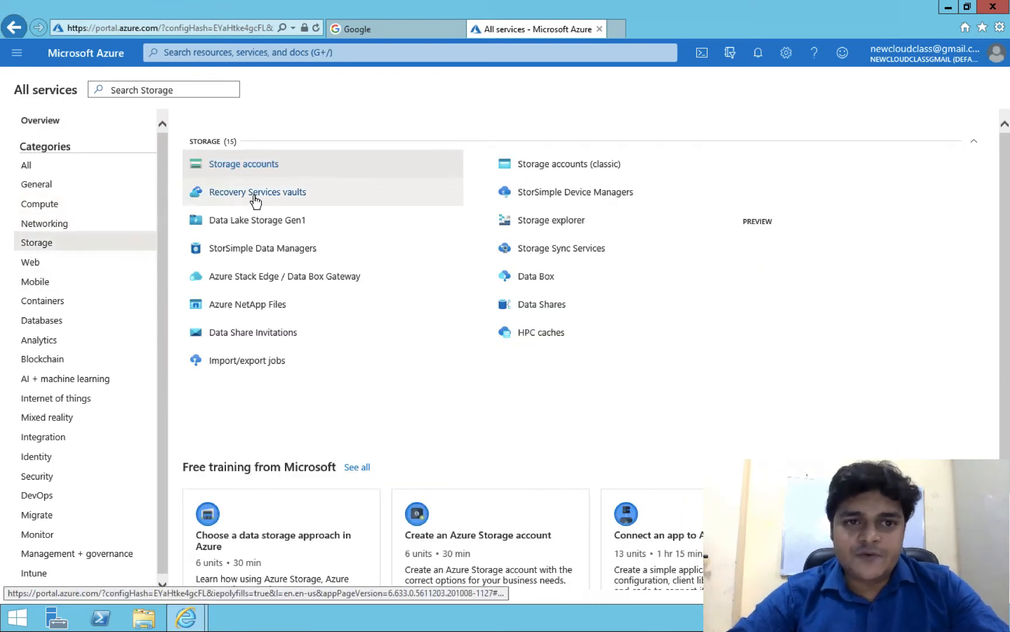
- Pick the Storage category and briefly view the Recovery Services vaults getting-started documentation
{"action": "mouse_move", "coordinate": [256, 201]}
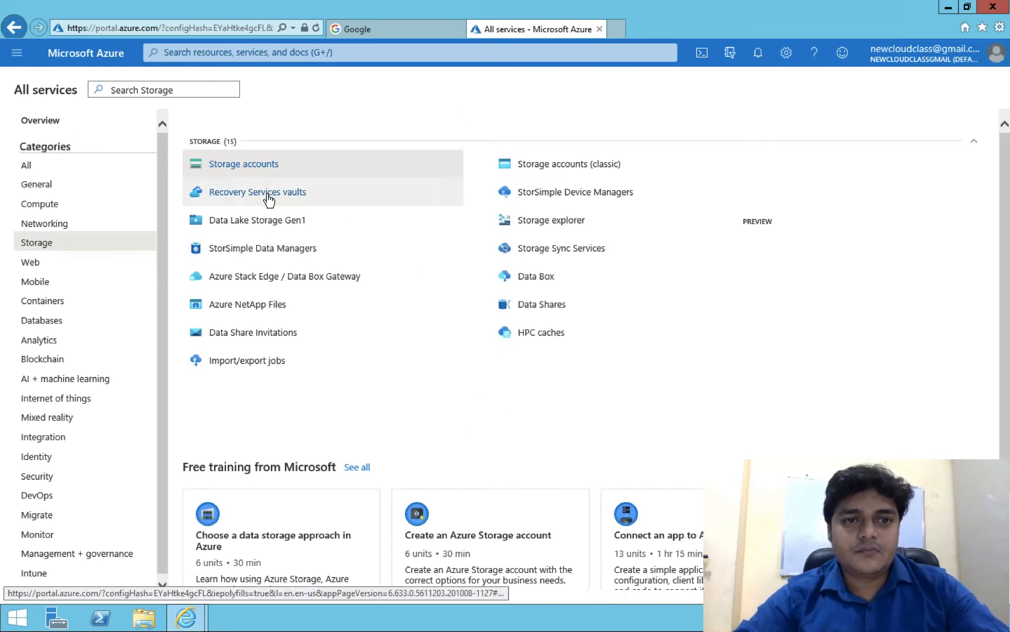
{"action": "left_click", "coordinate": [578, 250]}
{"action": "mouse_move", "coordinate": [578, 250]}
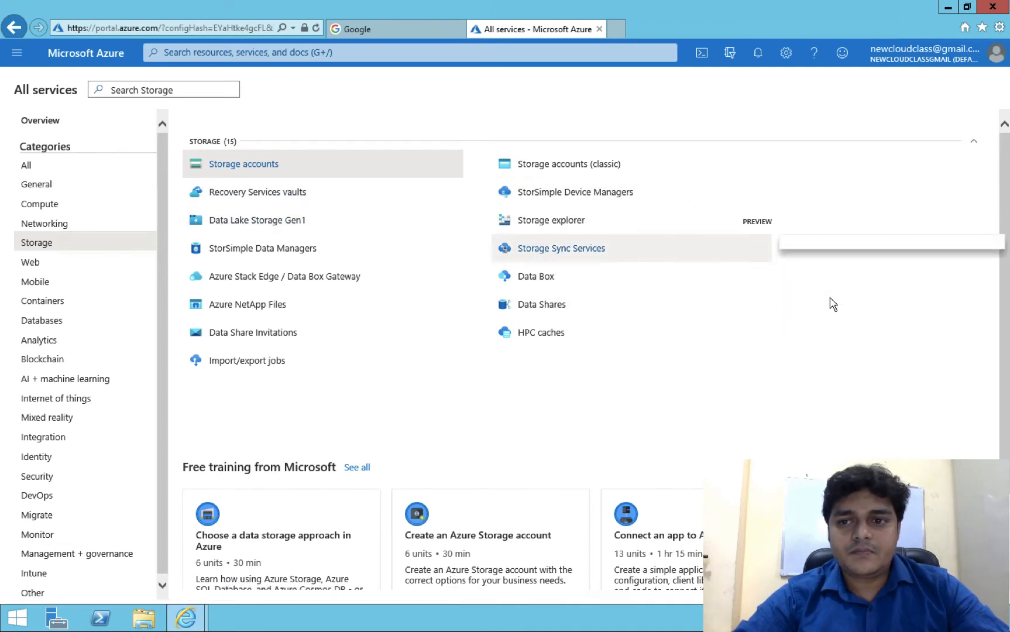
{"action": "right_click", "coordinate": [250, 194]}
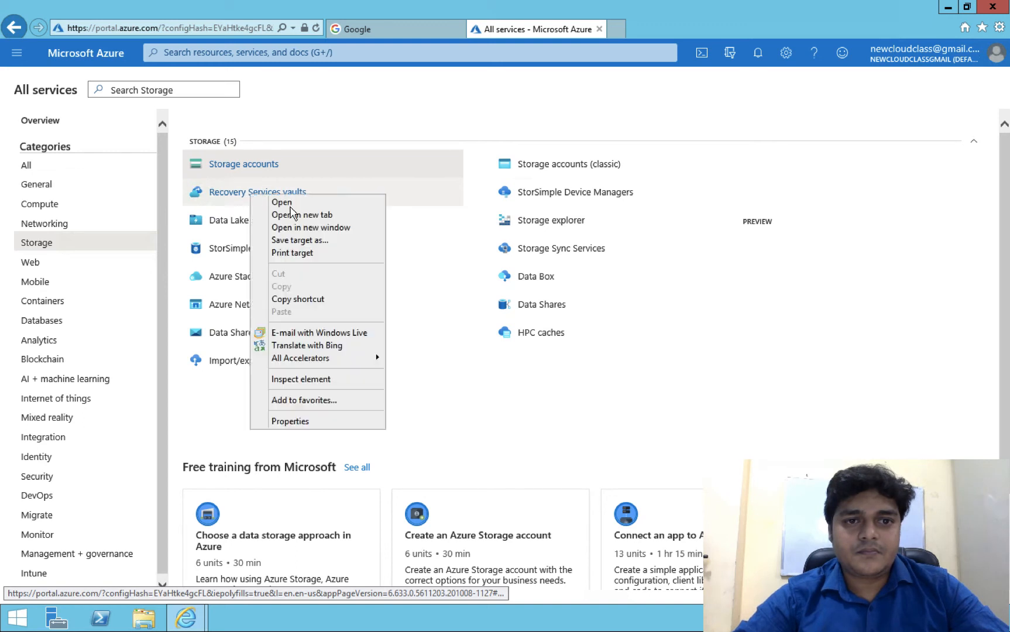
{"action": "left_click", "coordinate": [294, 204]}
{"action": "mouse_move", "coordinate": [296, 211]}
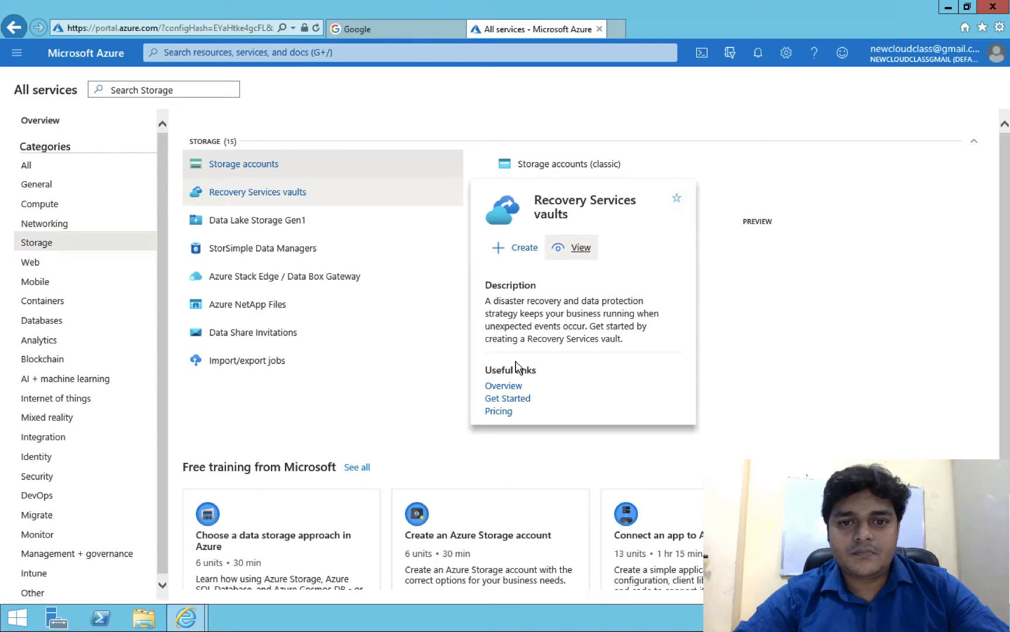
{"action": "left_click", "coordinate": [507, 399]}
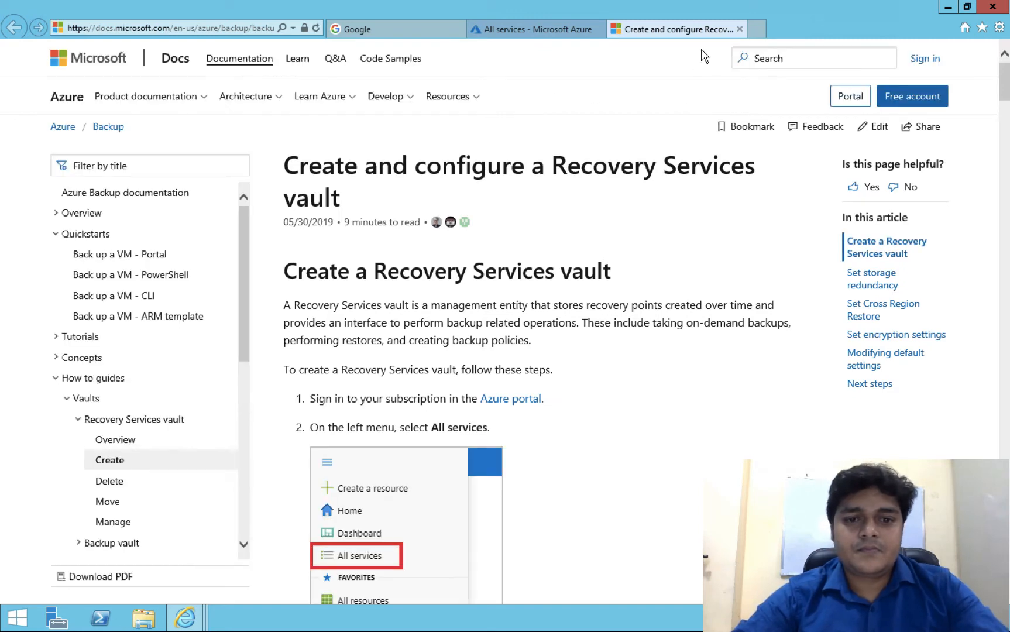
{"action": "left_click", "coordinate": [738, 29]}
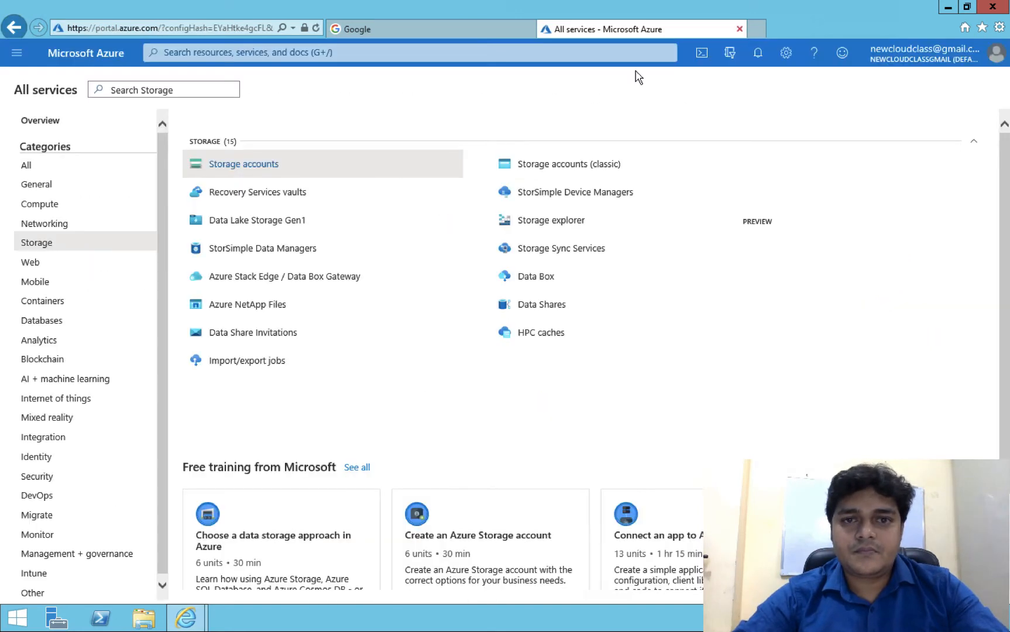
- Open Recovery Services vaults in a new tab and switch to it
{"action": "right_click", "coordinate": [259, 195]}
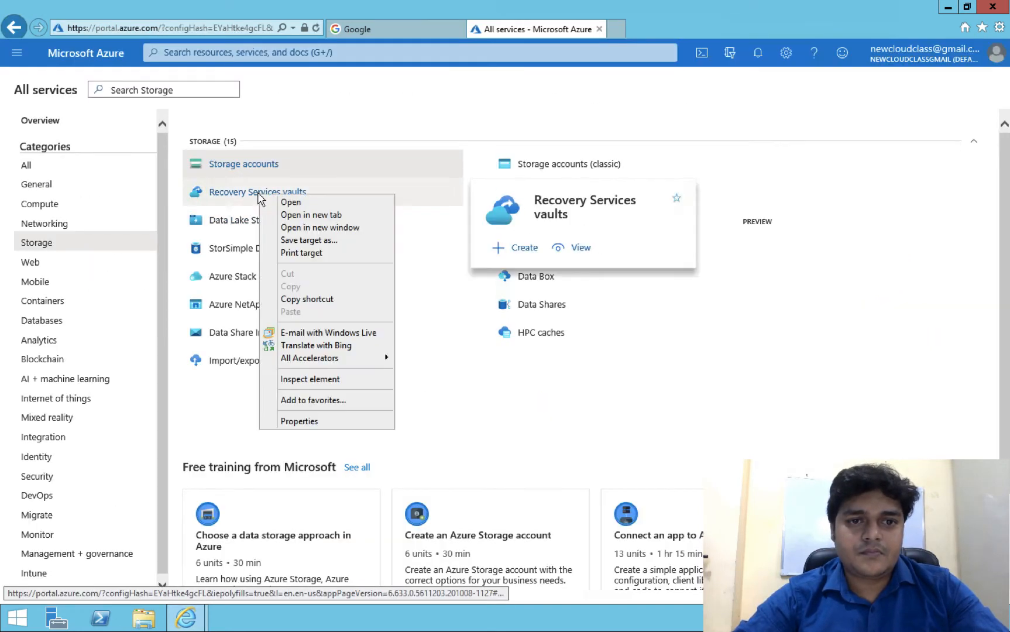
{"action": "left_click", "coordinate": [316, 216]}
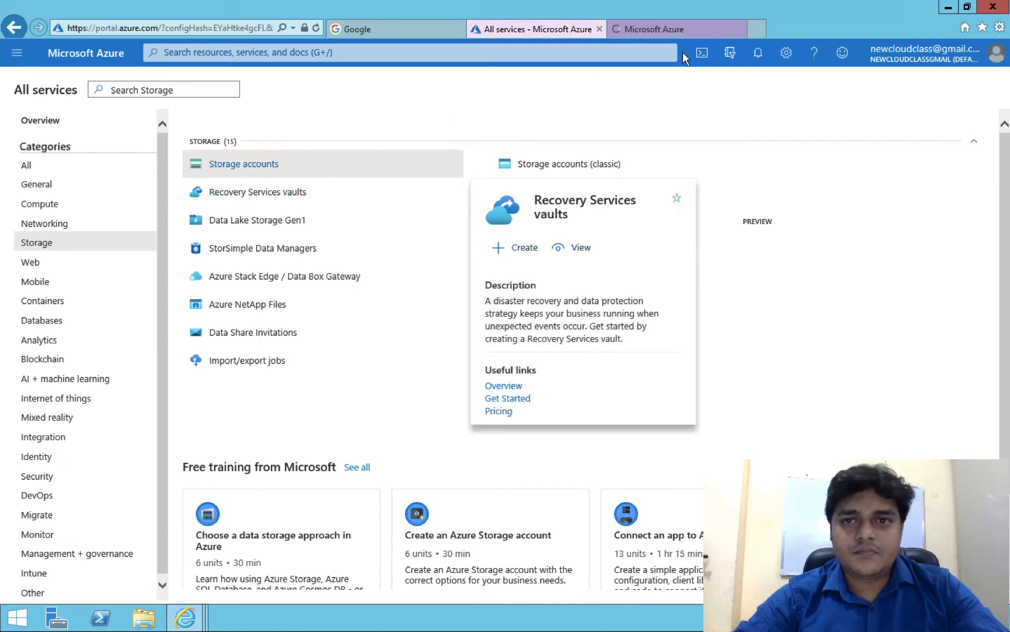
{"action": "left_click", "coordinate": [667, 29]}
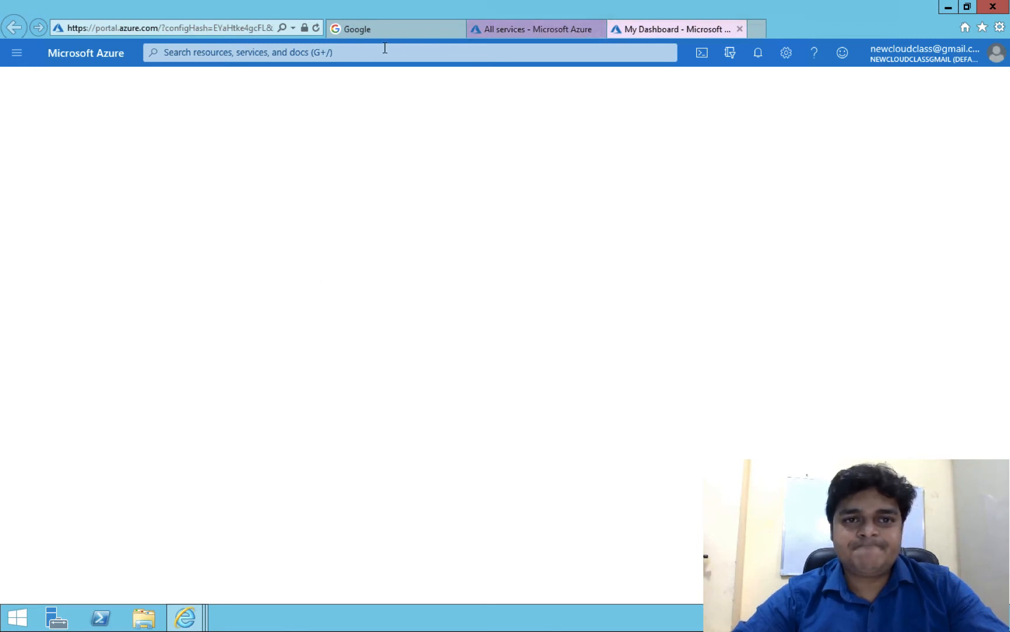
- Reload the blank portal, then list All services across every category
{"action": "left_click", "coordinate": [316, 28]}
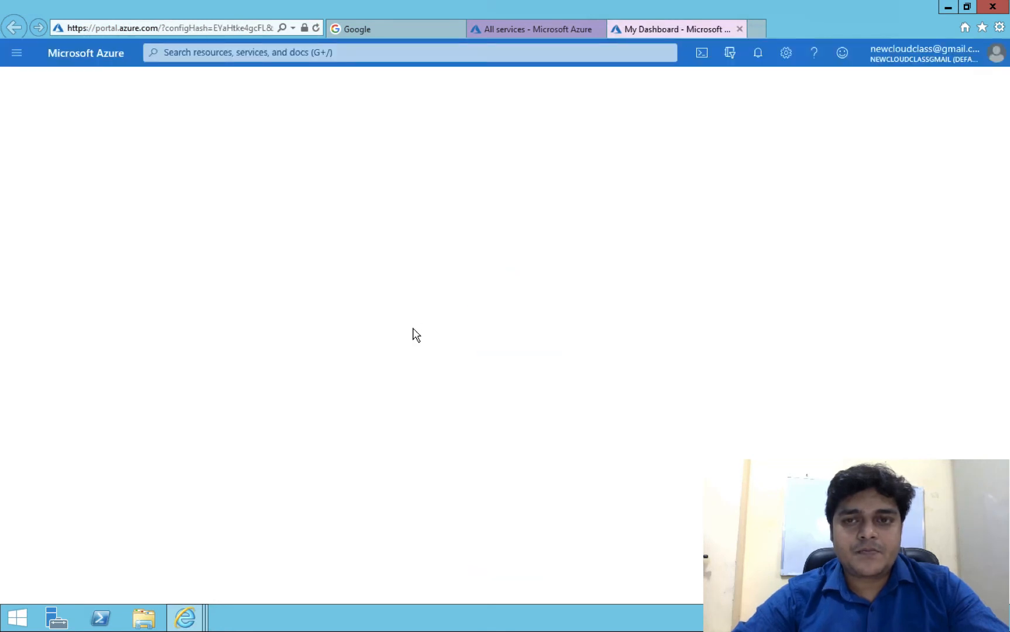
{"action": "left_click", "coordinate": [541, 28]}
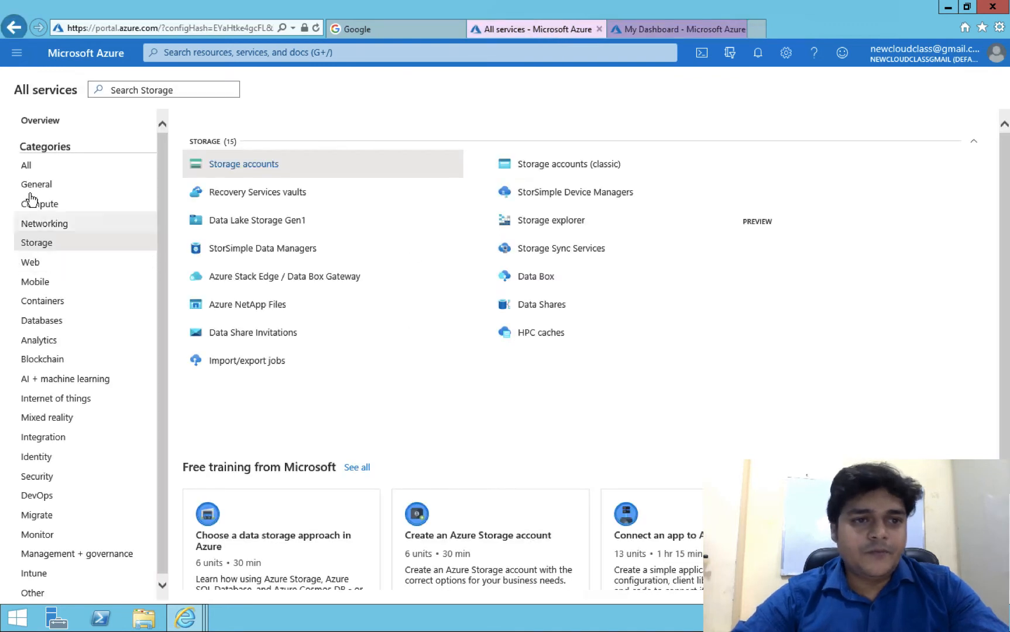
{"action": "left_click", "coordinate": [26, 169]}
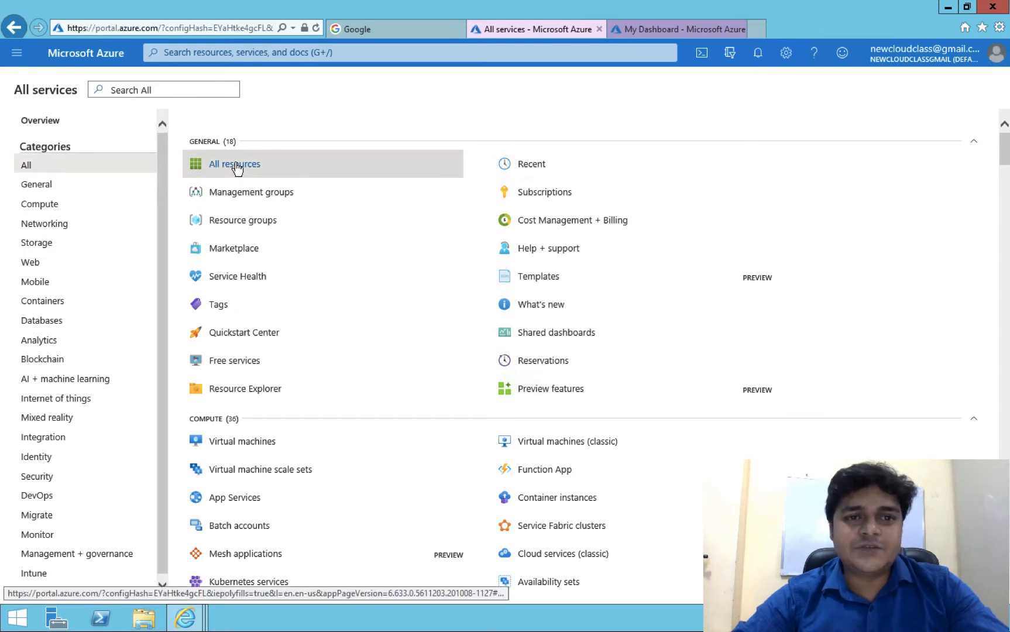
{"action": "mouse_move", "coordinate": [237, 169]}
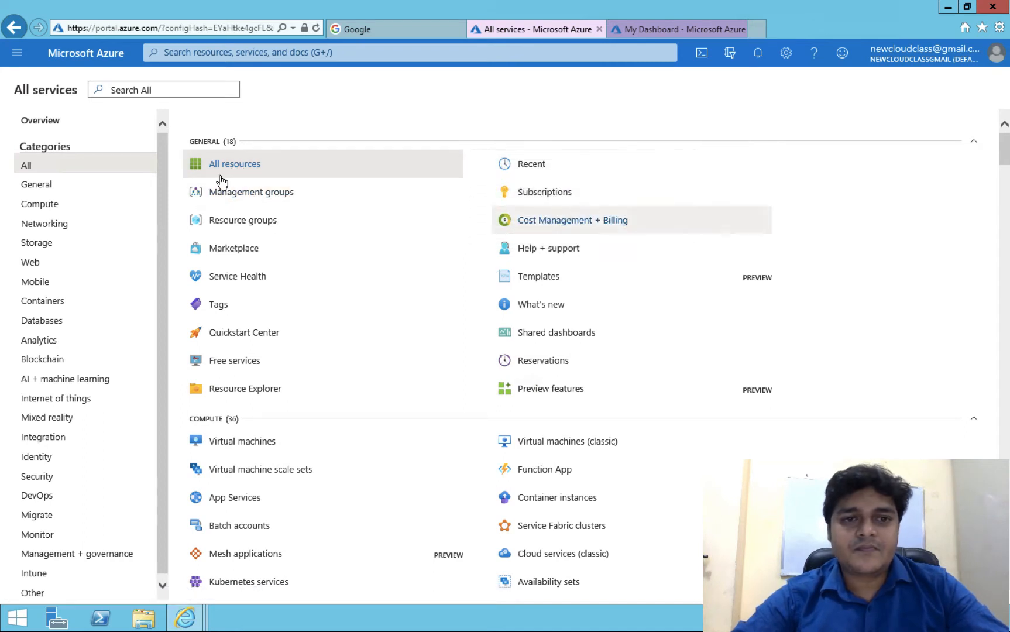
{"action": "mouse_move", "coordinate": [245, 224]}
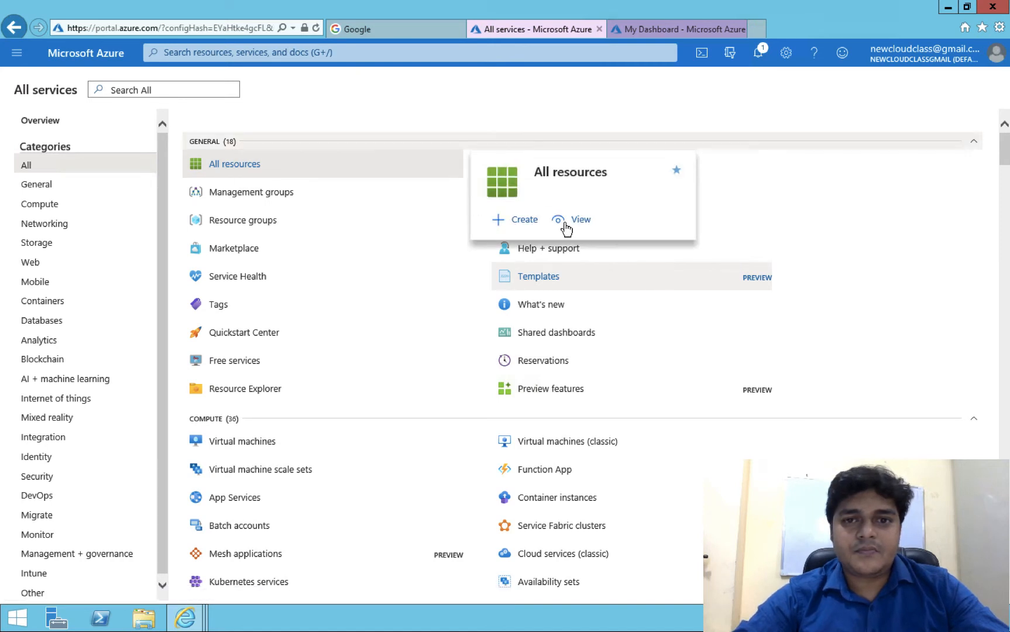
{"action": "left_click", "coordinate": [588, 219]}
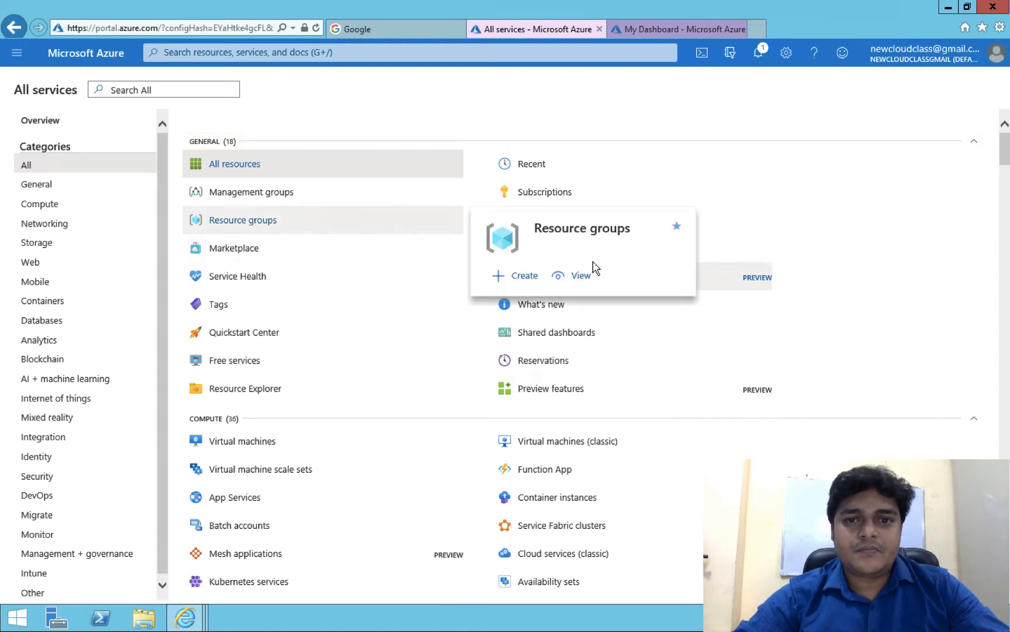
- Open Resource groups in a new window, close it, and return to All services
{"action": "left_click", "coordinate": [578, 275]}
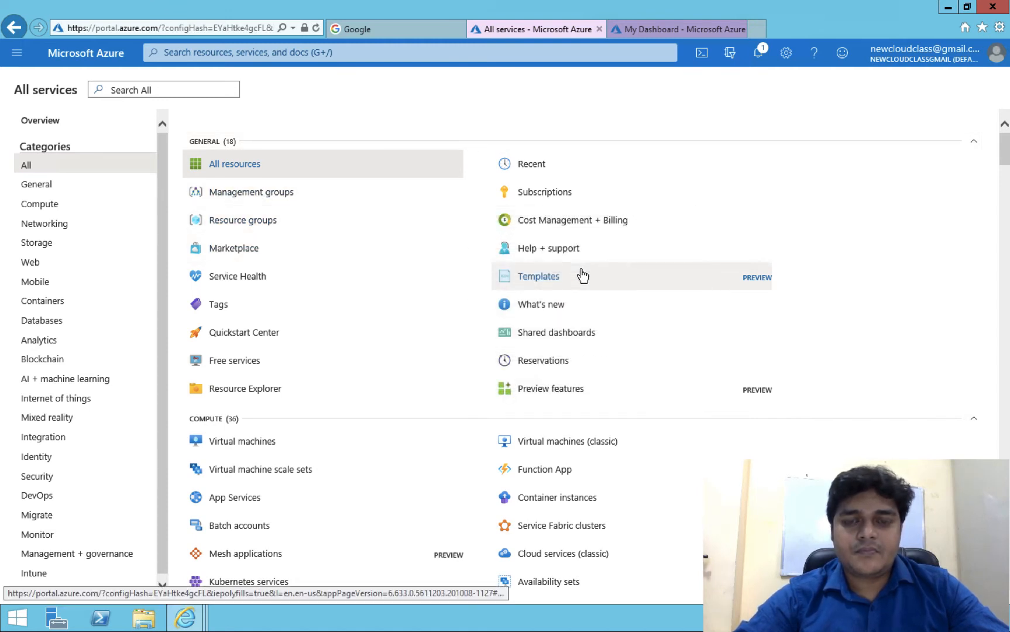
{"action": "right_click", "coordinate": [253, 226]}
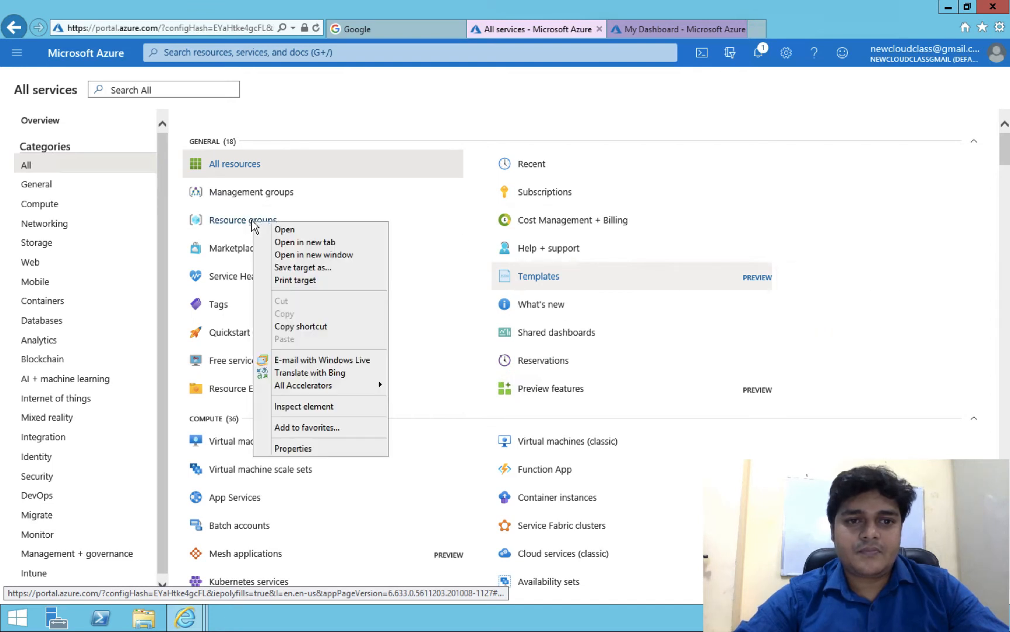
{"action": "left_click", "coordinate": [312, 254]}
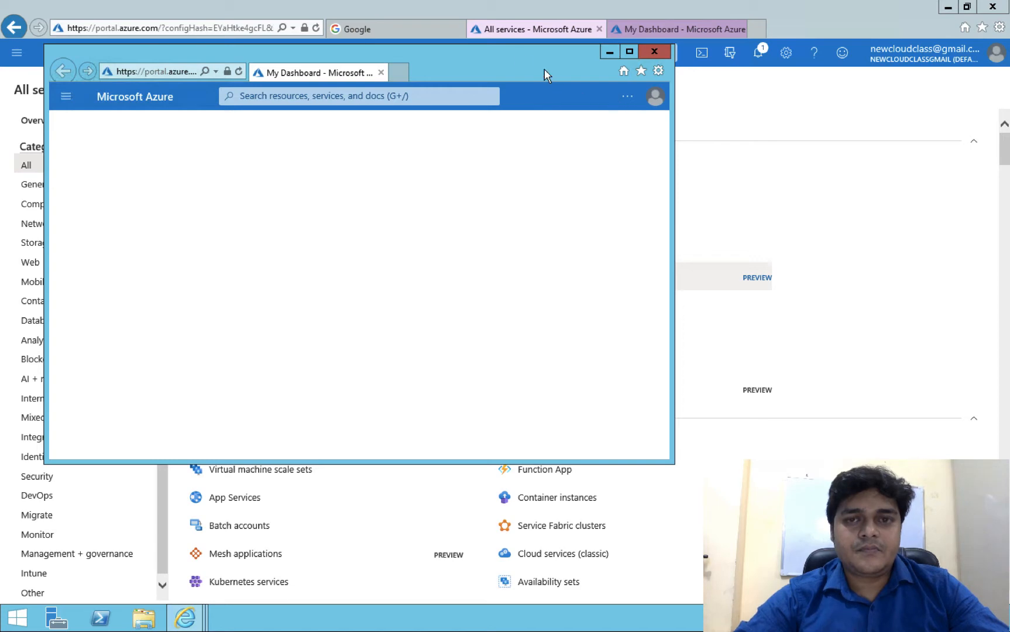
{"action": "key", "text": "alt+F4"}
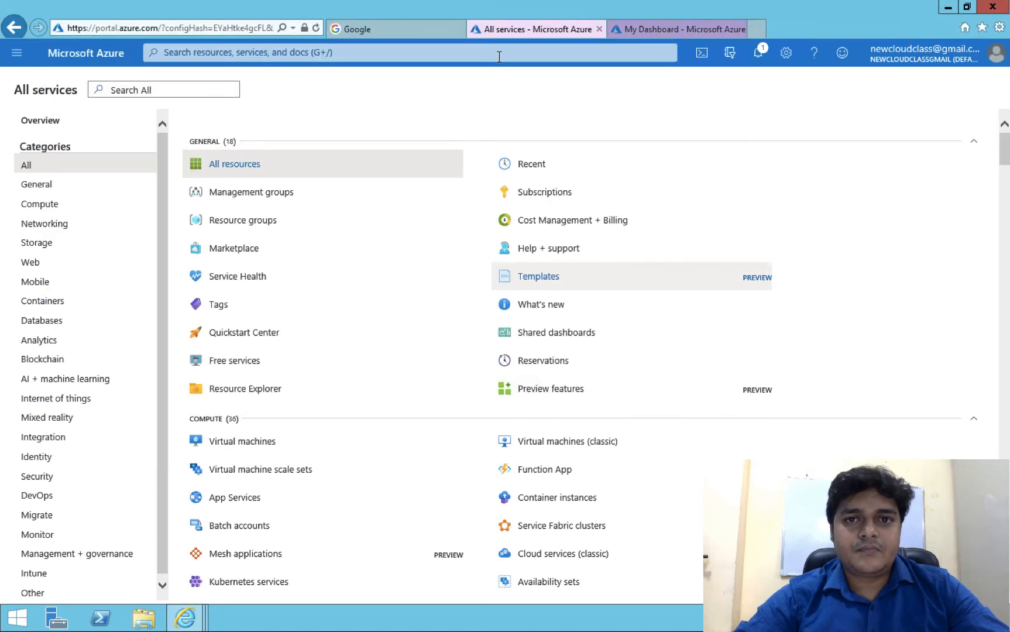
{"action": "left_click", "coordinate": [679, 29]}
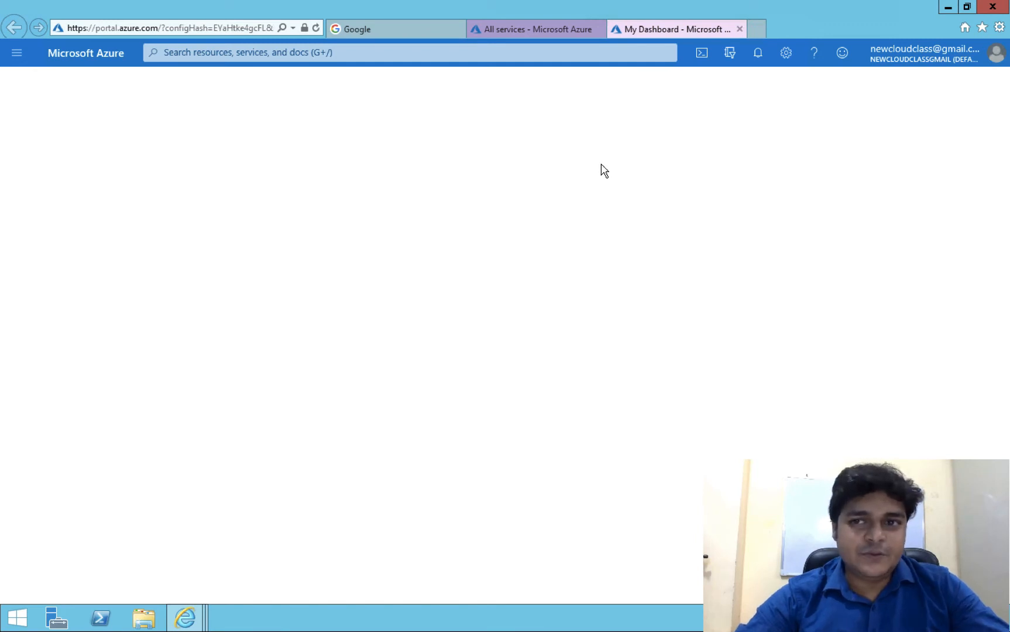
{"action": "left_click", "coordinate": [699, 52]}
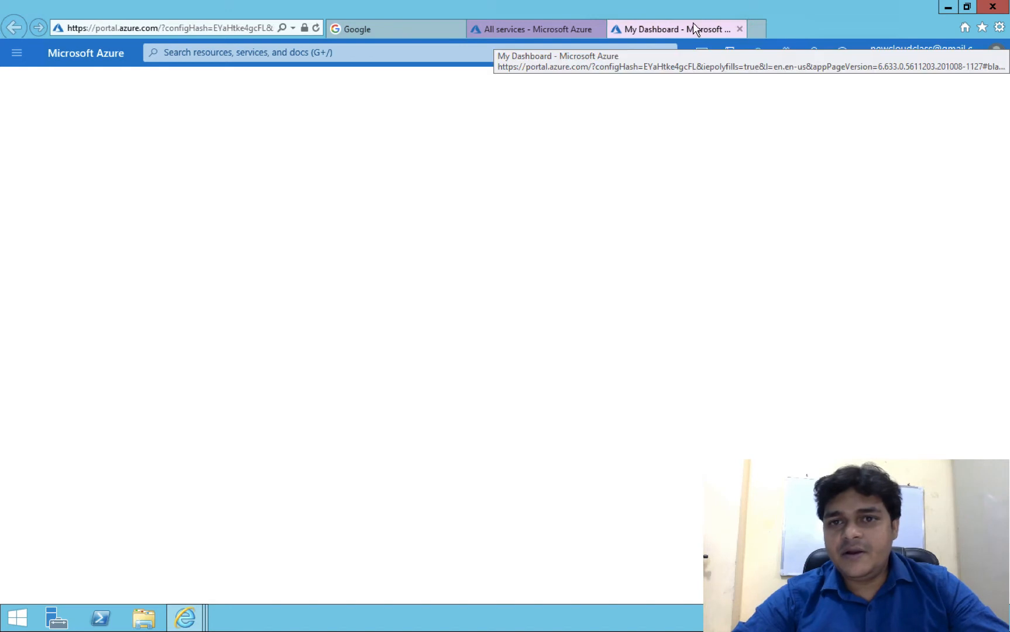
{"action": "left_click", "coordinate": [524, 33]}
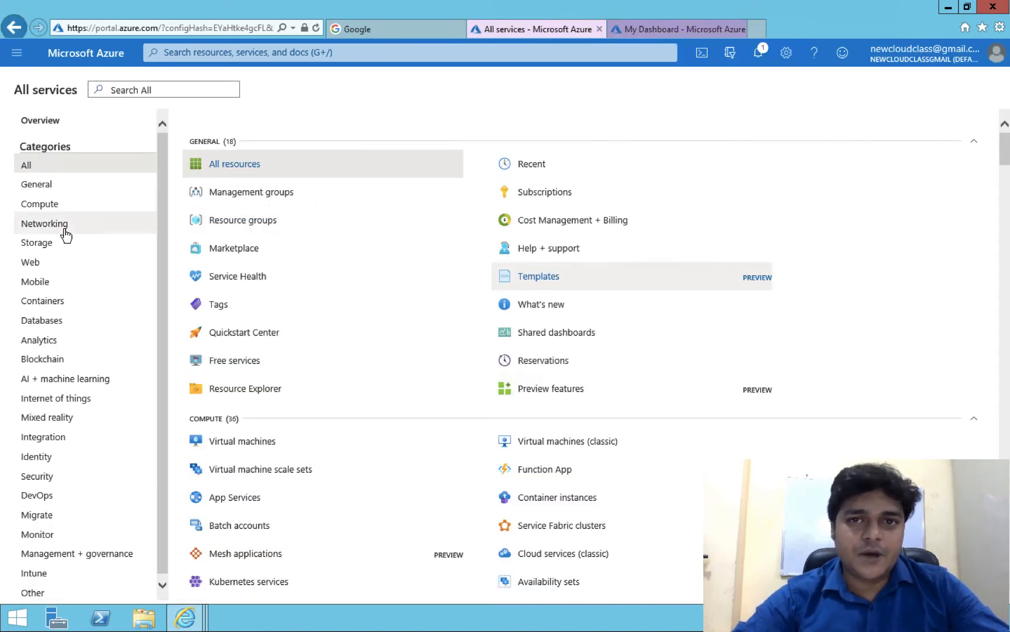
{"action": "left_click", "coordinate": [42, 248]}
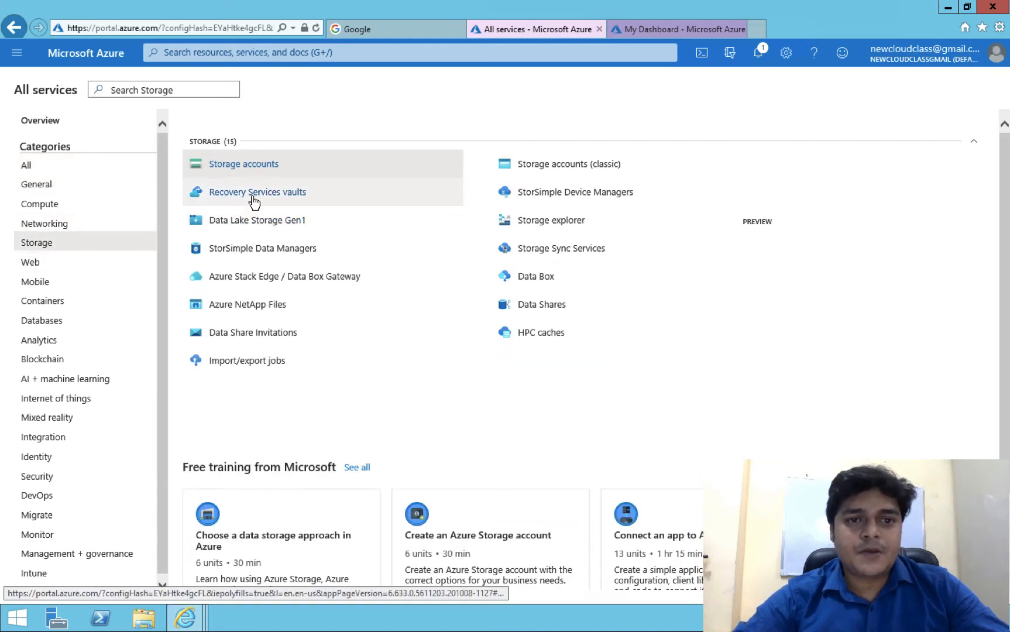
- Review the Storage services, then show the portal notifications
{"action": "mouse_move", "coordinate": [253, 201]}
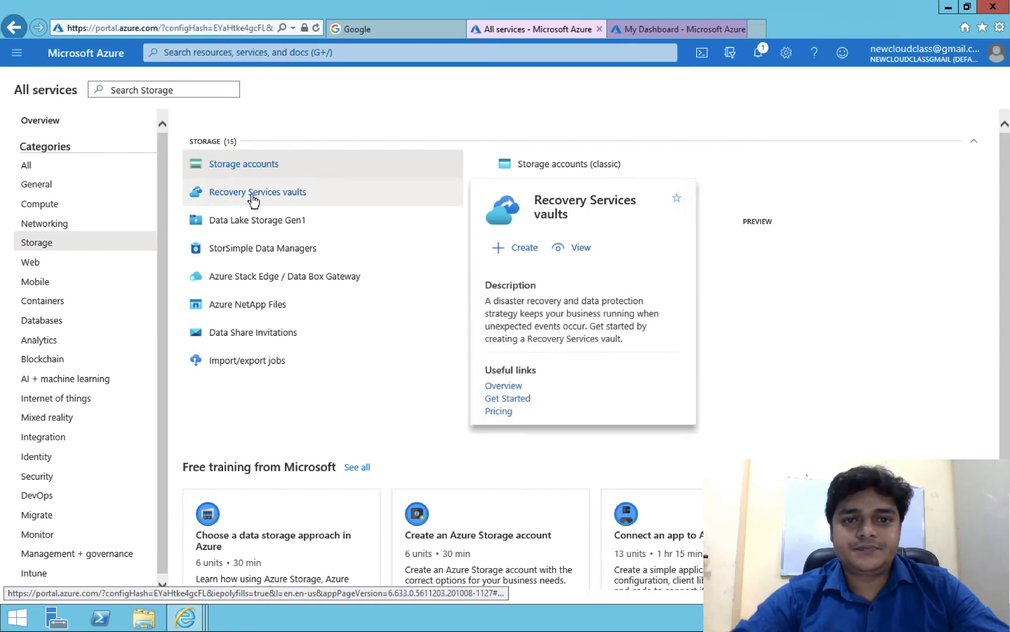
{"action": "left_click", "coordinate": [581, 248]}
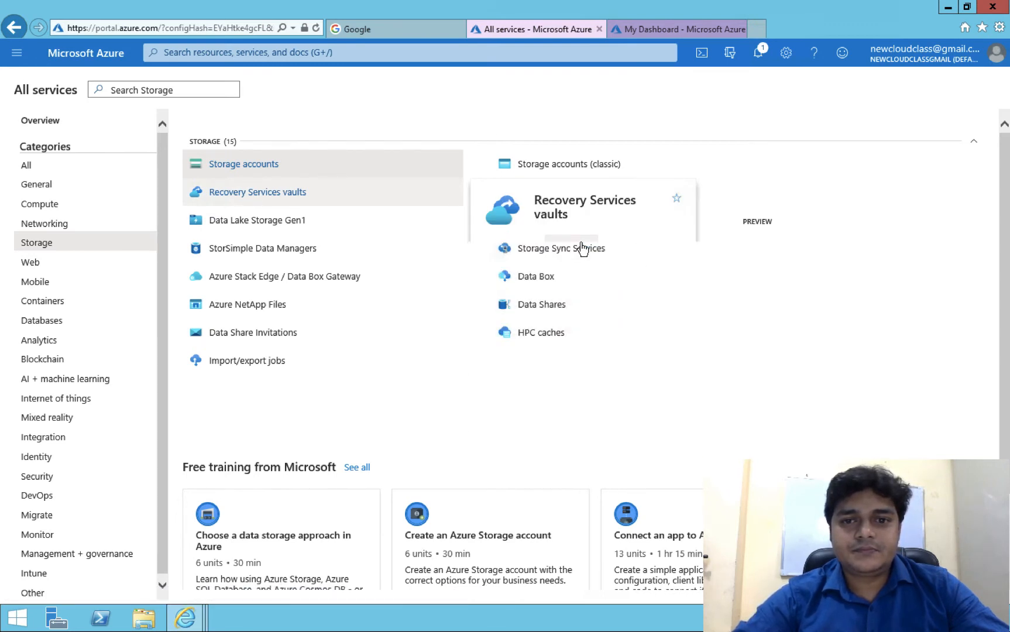
{"action": "mouse_move", "coordinate": [582, 248]}
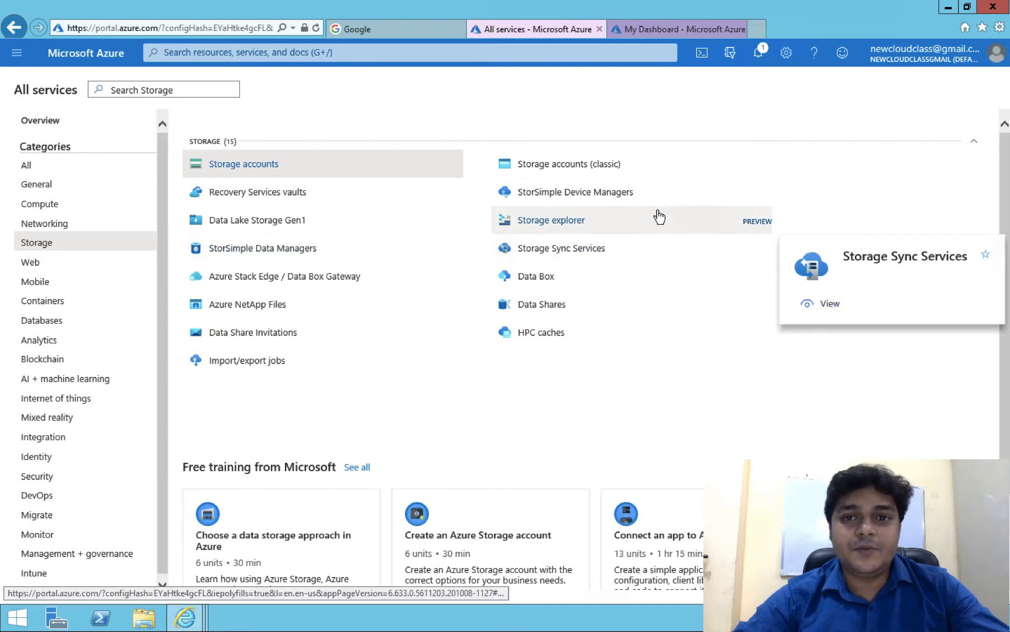
{"action": "mouse_move", "coordinate": [656, 217]}
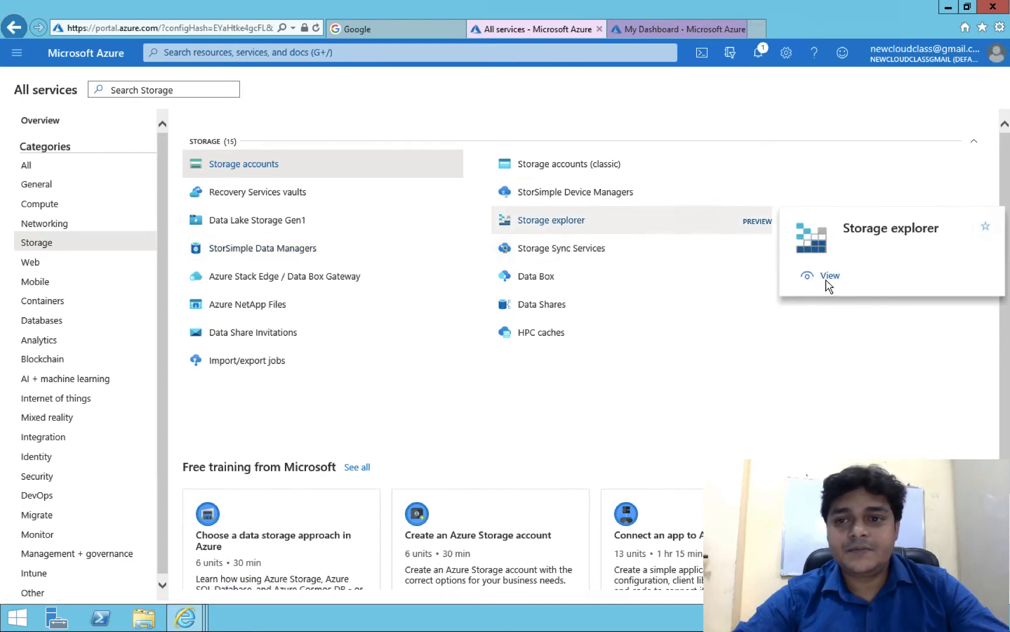
{"action": "left_click", "coordinate": [759, 51]}
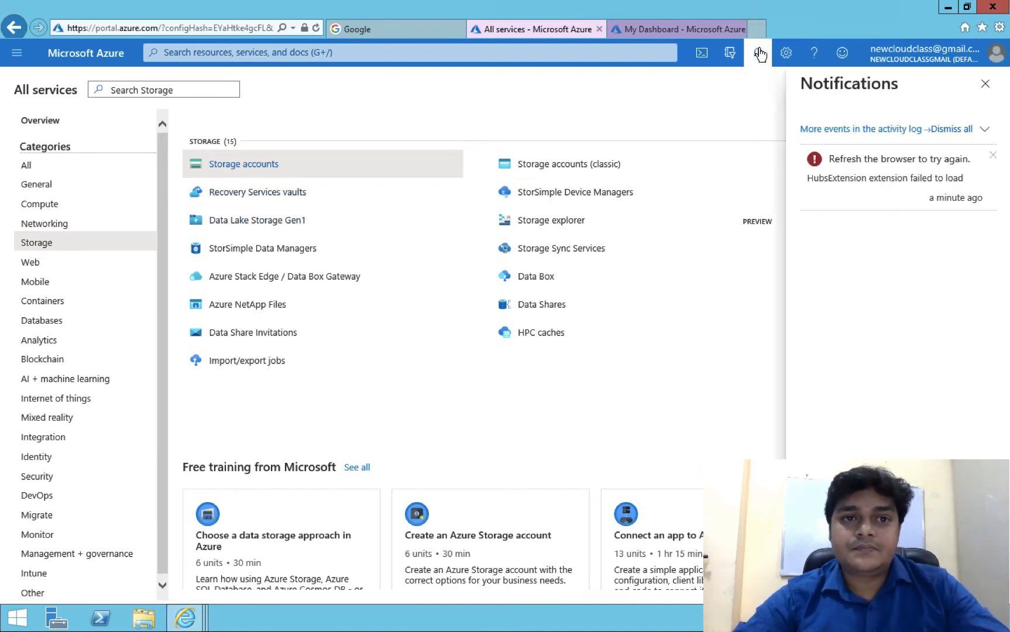
- Filter All services for demo-1988, then return to the All category
{"action": "left_click", "coordinate": [318, 52]}
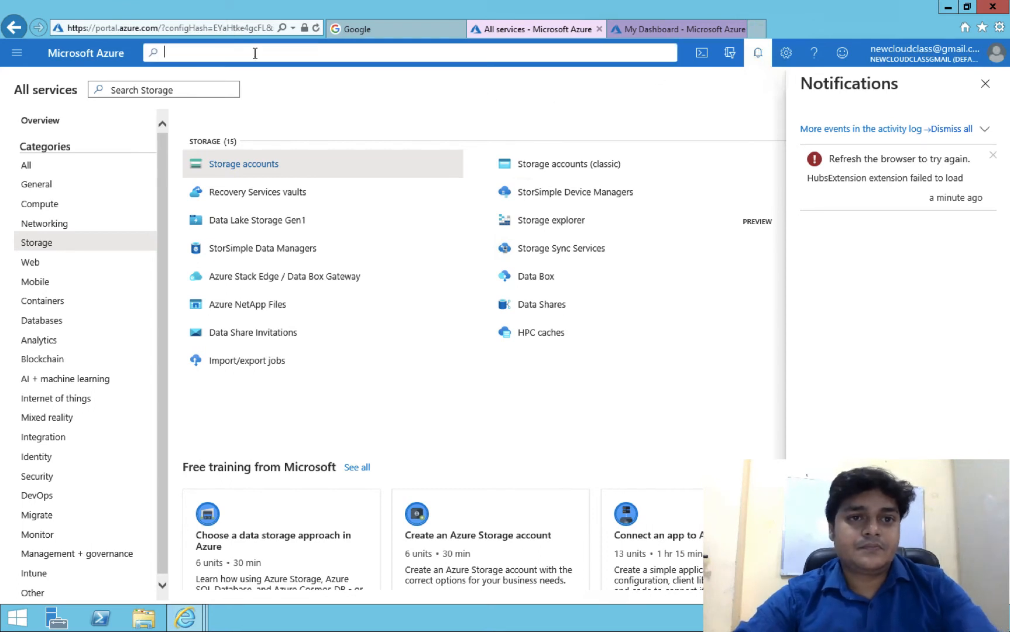
{"action": "left_click", "coordinate": [130, 89]}
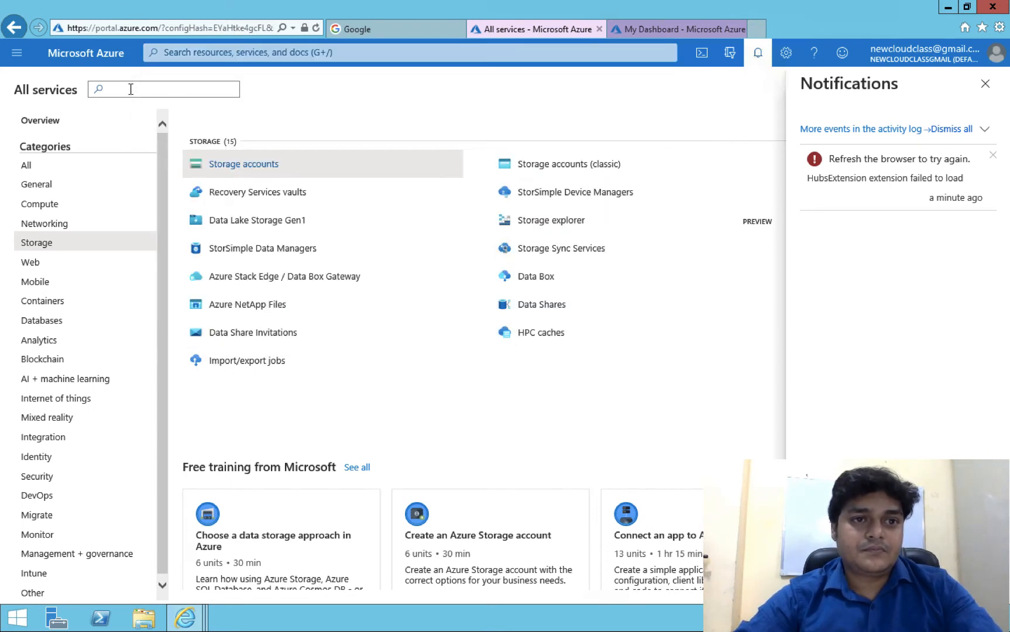
{"action": "type", "text": "demo"}
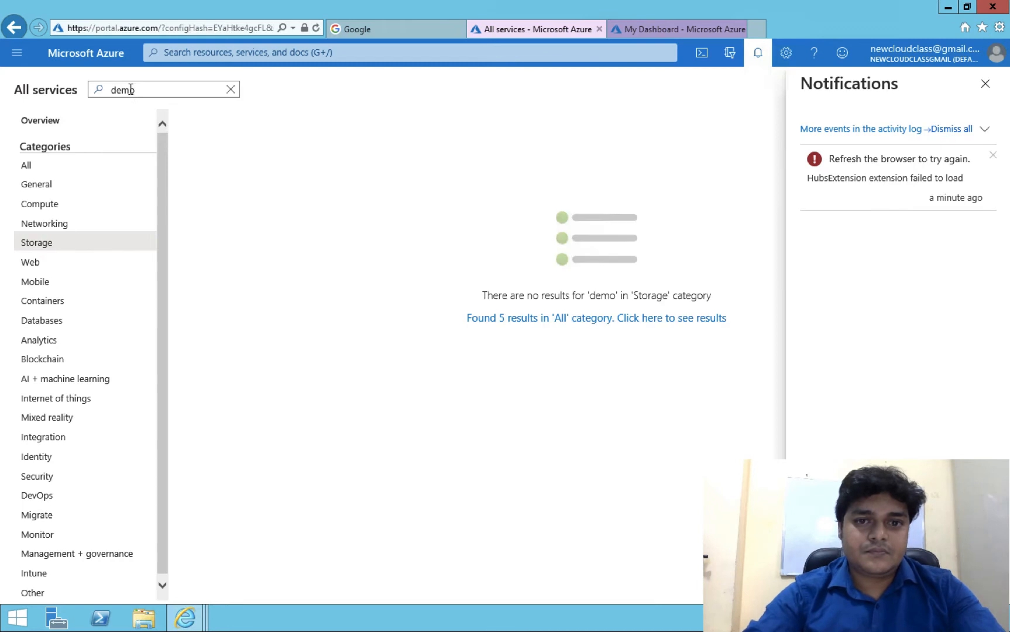
{"action": "type", "text": "-1988"}
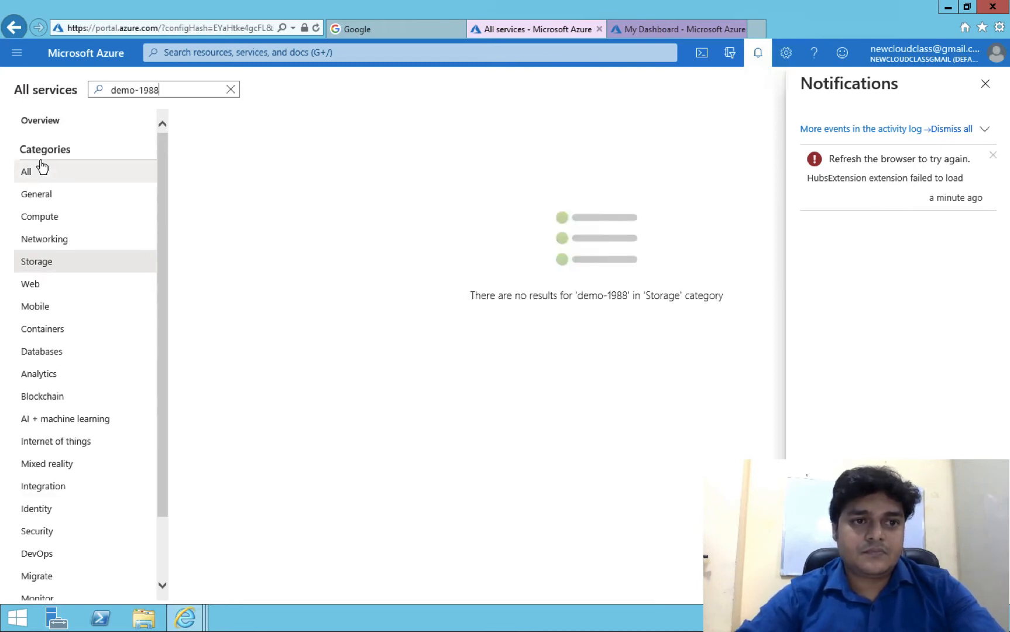
{"action": "left_click", "coordinate": [38, 180]}
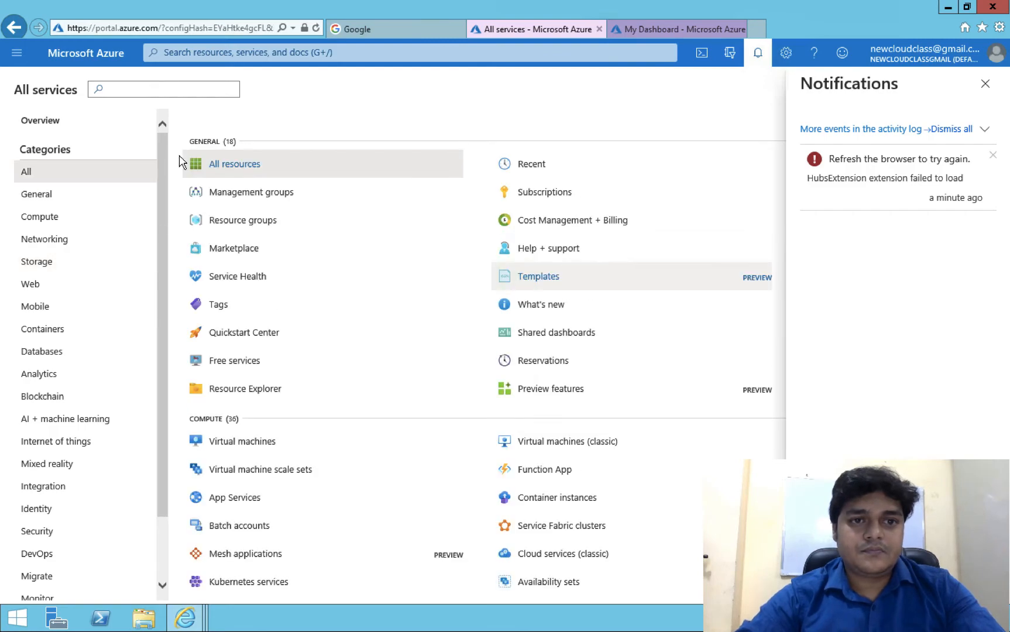
{"action": "mouse_move", "coordinate": [224, 167]}
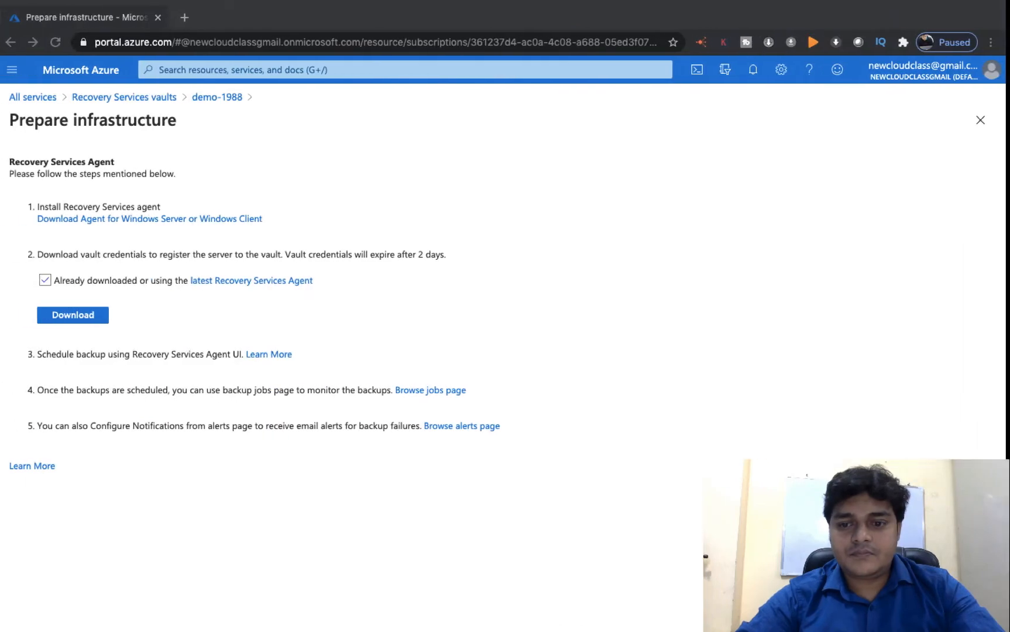
- Swipe from the Mac desktop back to the bare Windows 10 desktop
{"action": "key", "text": "ctrl+Left"}
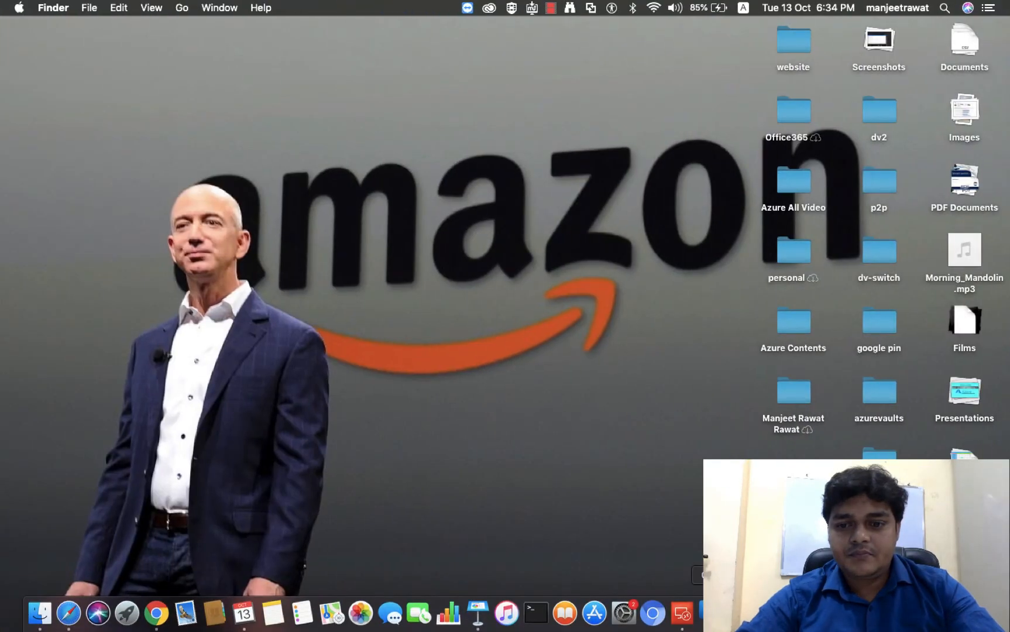
{"action": "right_click", "coordinate": [883, 612]}
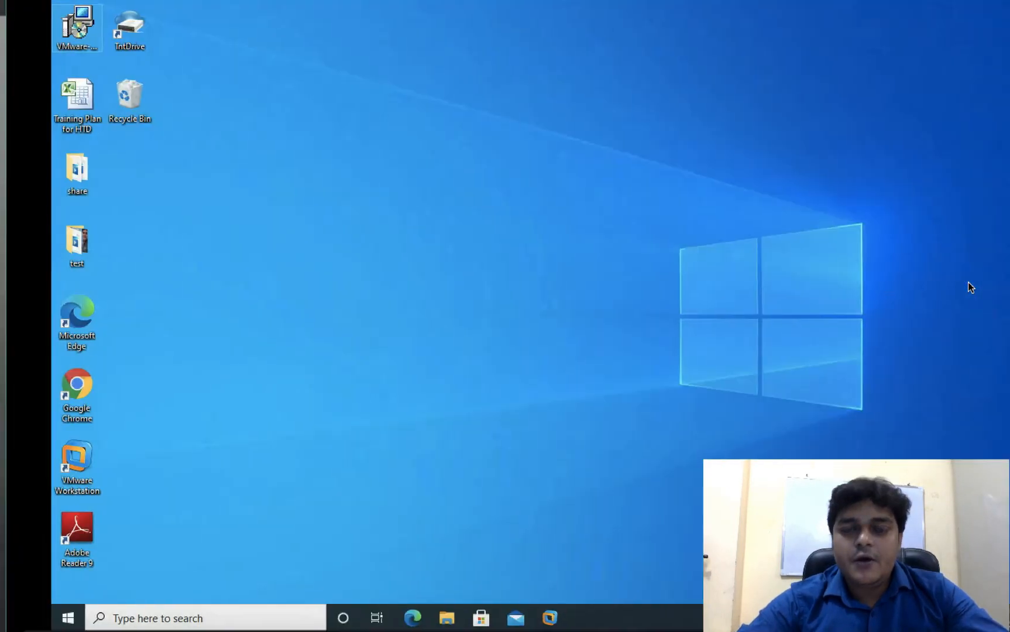
{"action": "key", "text": "ctrl+Right"}
{"action": "key", "text": "ctrl+Left"}
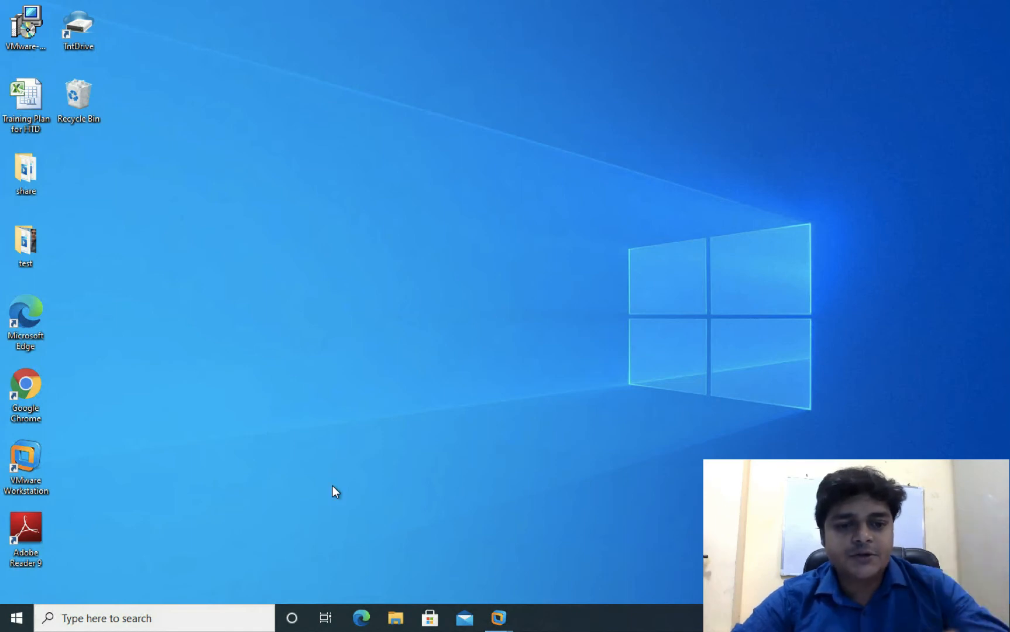
- Launch Google Chrome, load portal.azure.com, and maximize the window
{"action": "right_click", "coordinate": [60, 399]}
{"action": "left_click", "coordinate": [96, 137]}
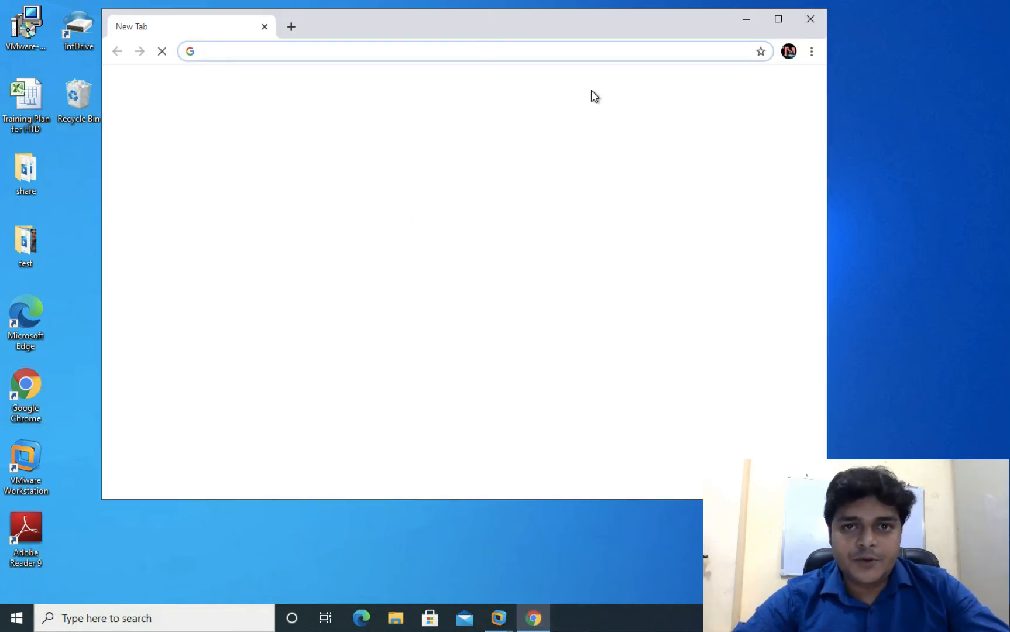
{"action": "left_click", "coordinate": [496, 51]}
{"action": "type", "text": "po"}
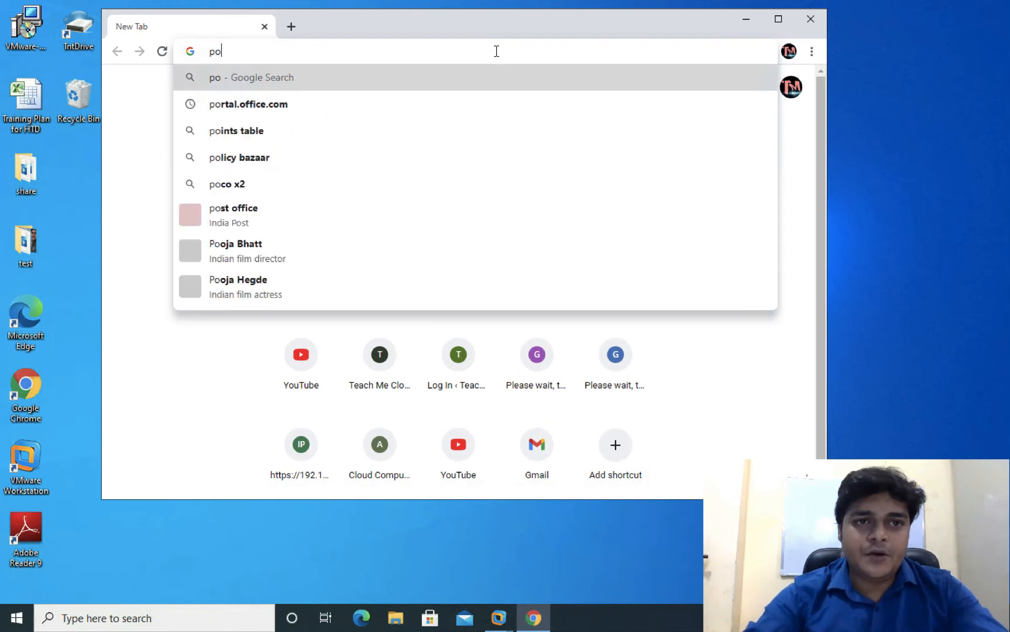
{"action": "type", "text": "rtal.a"}
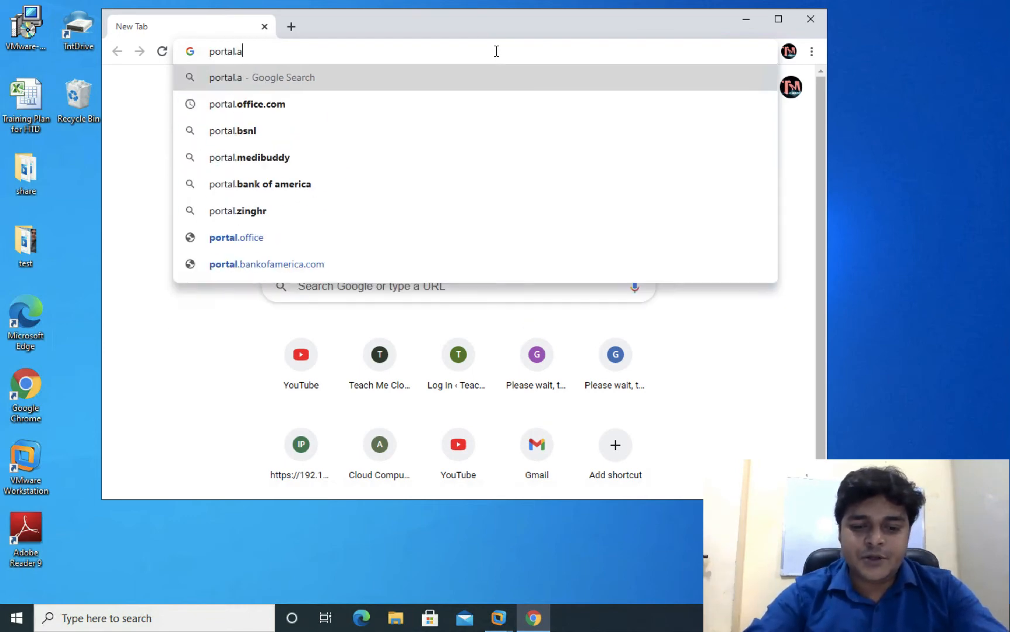
{"action": "type", "text": "zure.com"}
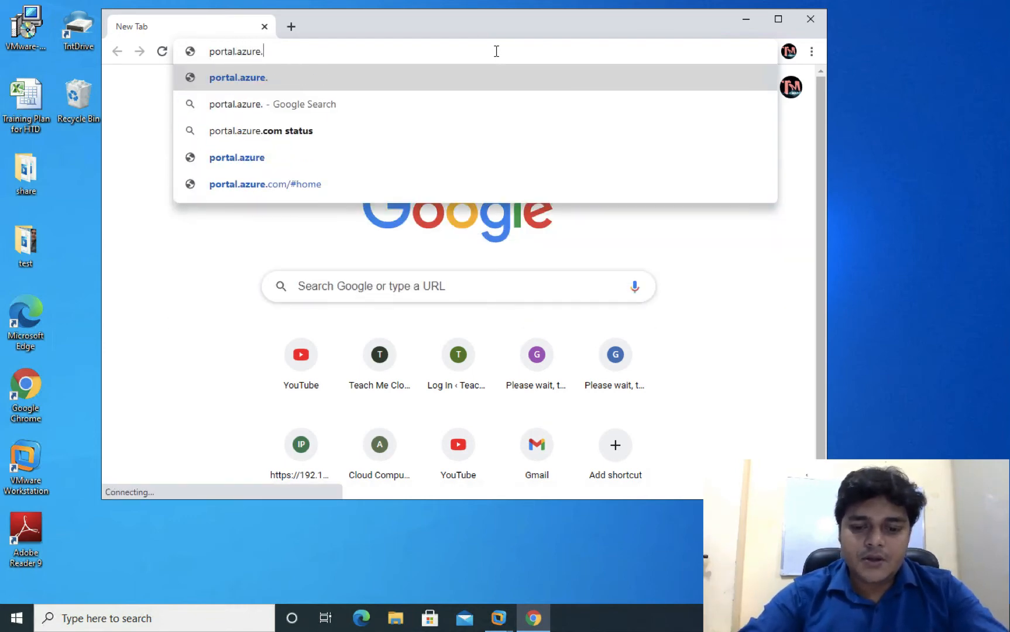
{"action": "key", "text": "Return"}
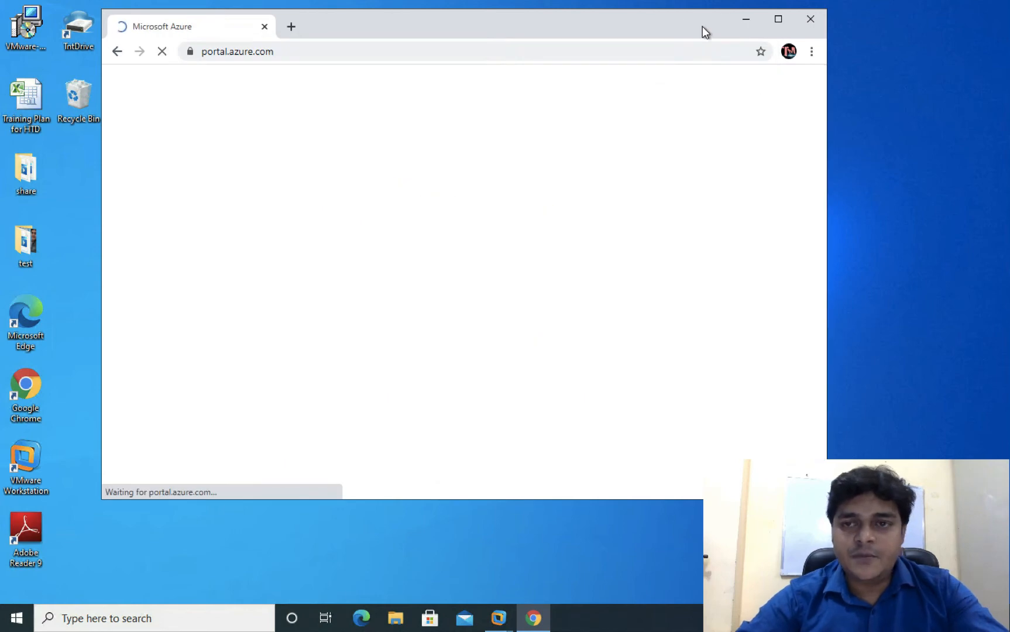
{"action": "left_click", "coordinate": [778, 19]}
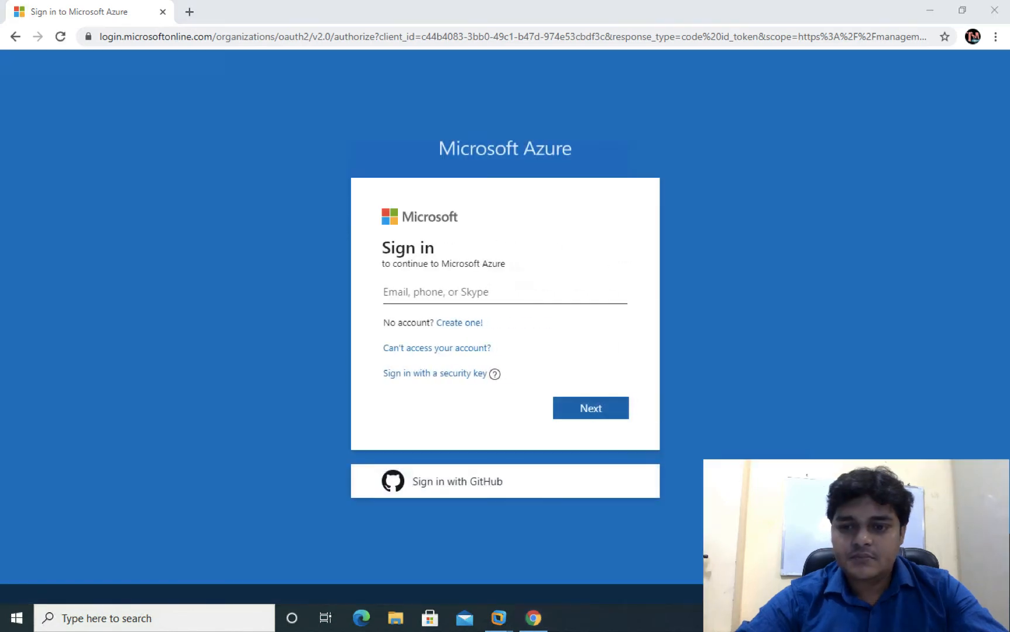
- Sign in with the account e-mail and password, decline saving it, and stay signed in
{"action": "left_click", "coordinate": [524, 293]}
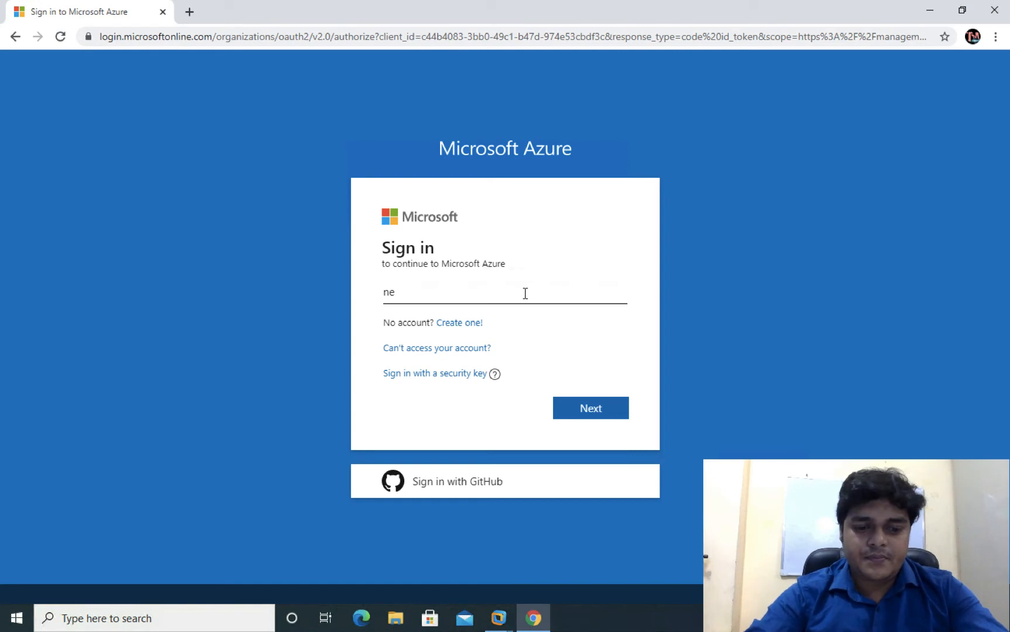
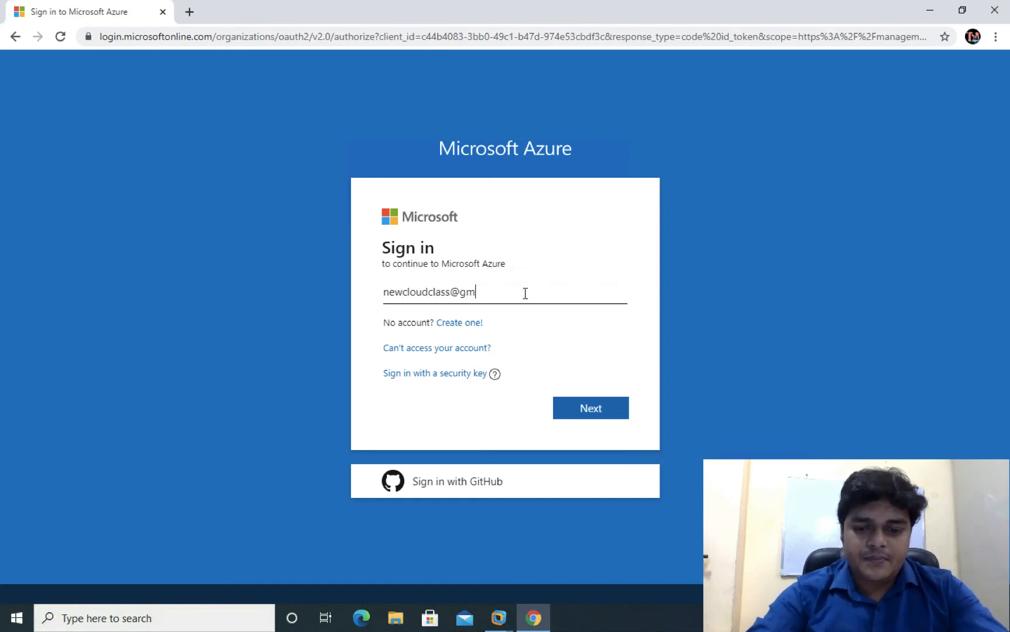
{"action": "key", "text": "Return"}
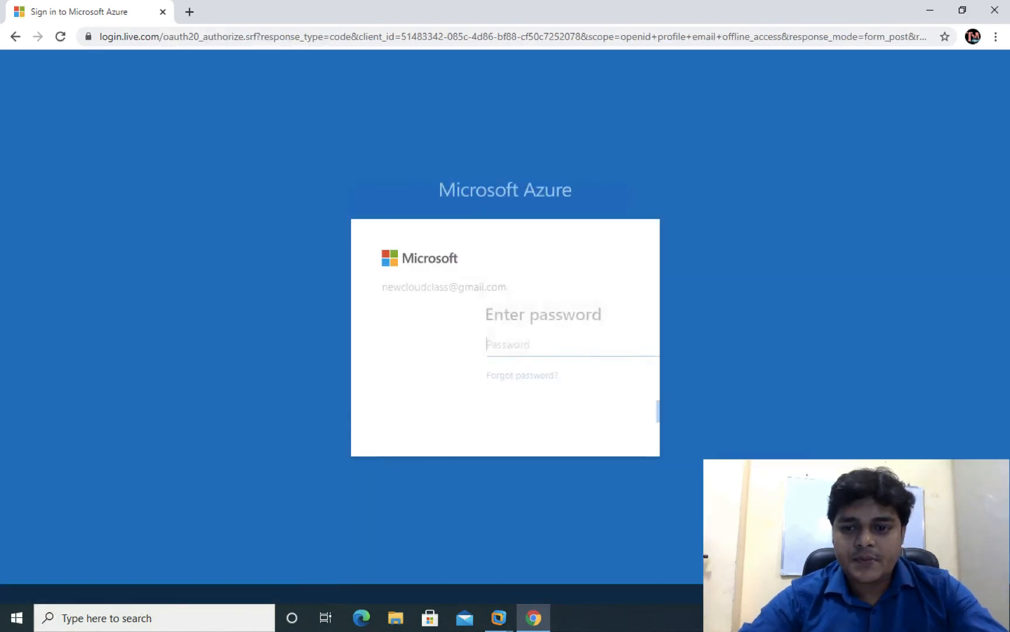
{"action": "type", "text": "••••••••••"}
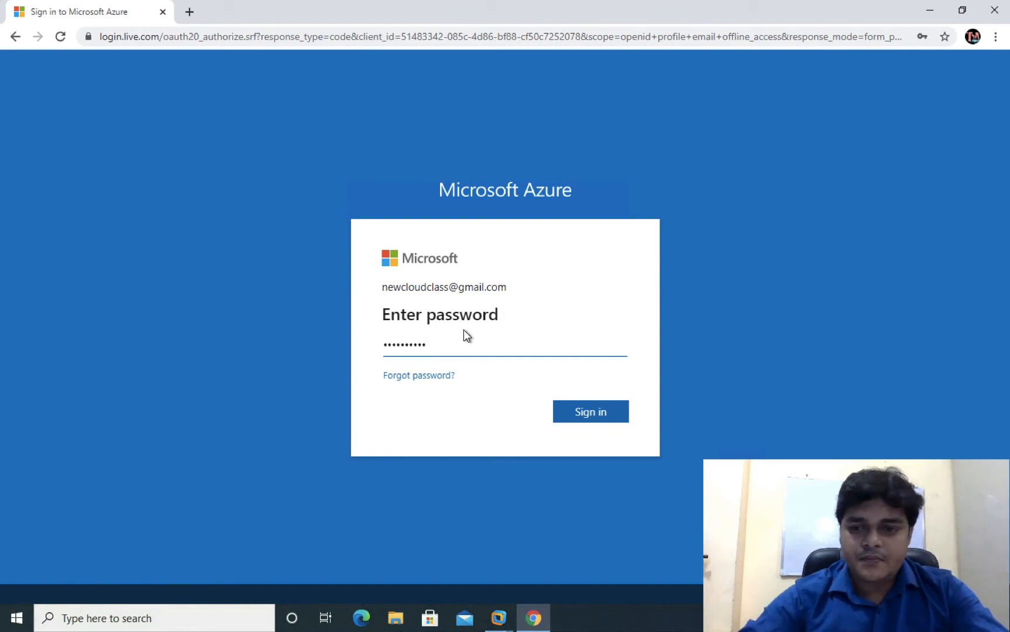
{"action": "key", "text": "Return"}
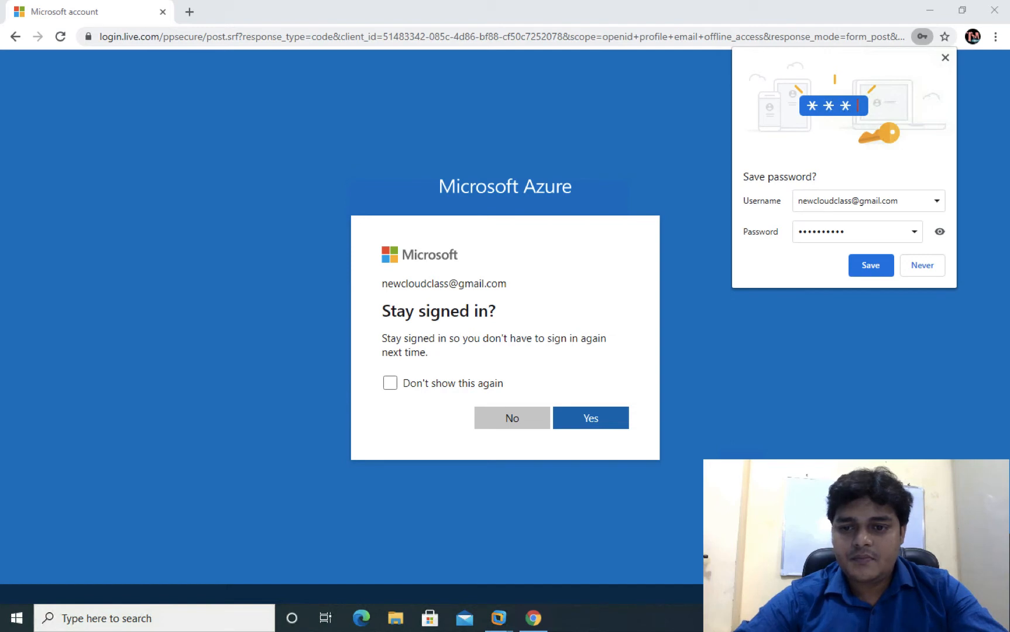
{"action": "left_click", "coordinate": [916, 250]}
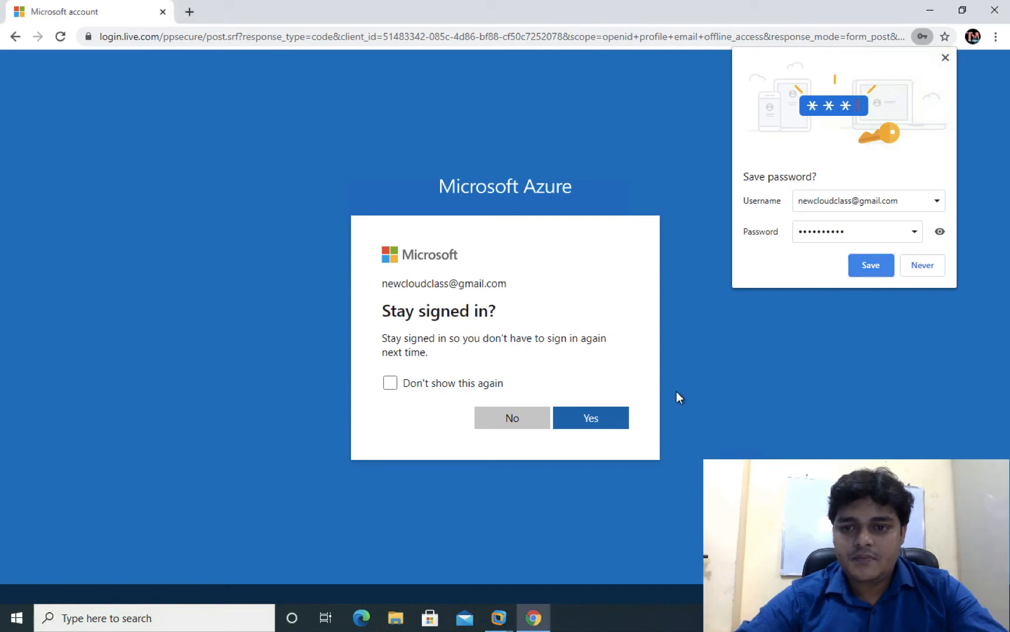
{"action": "left_click", "coordinate": [918, 266]}
{"action": "left_click", "coordinate": [591, 418]}
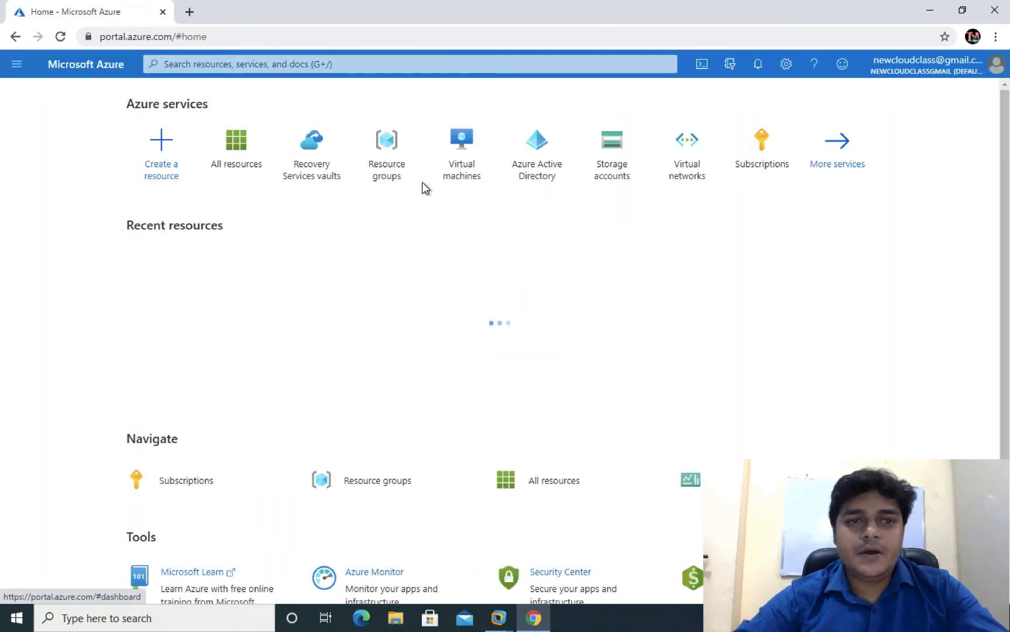
- Open the demo-1988 vault's Backup page via More services > Storage > Recovery Services vaults
{"action": "left_click", "coordinate": [825, 152]}
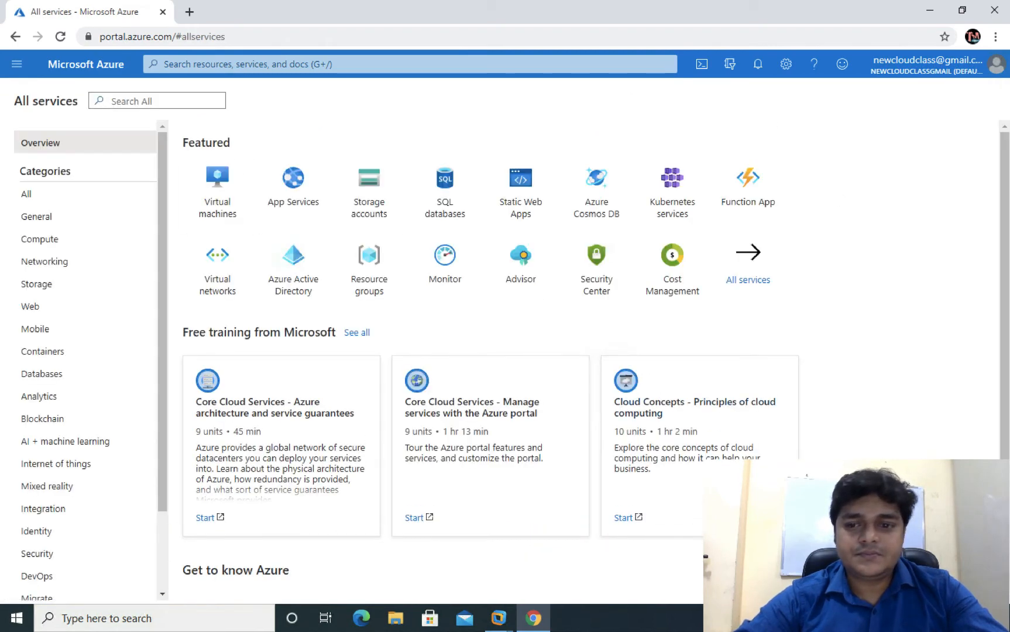
{"action": "left_click", "coordinate": [878, 550]}
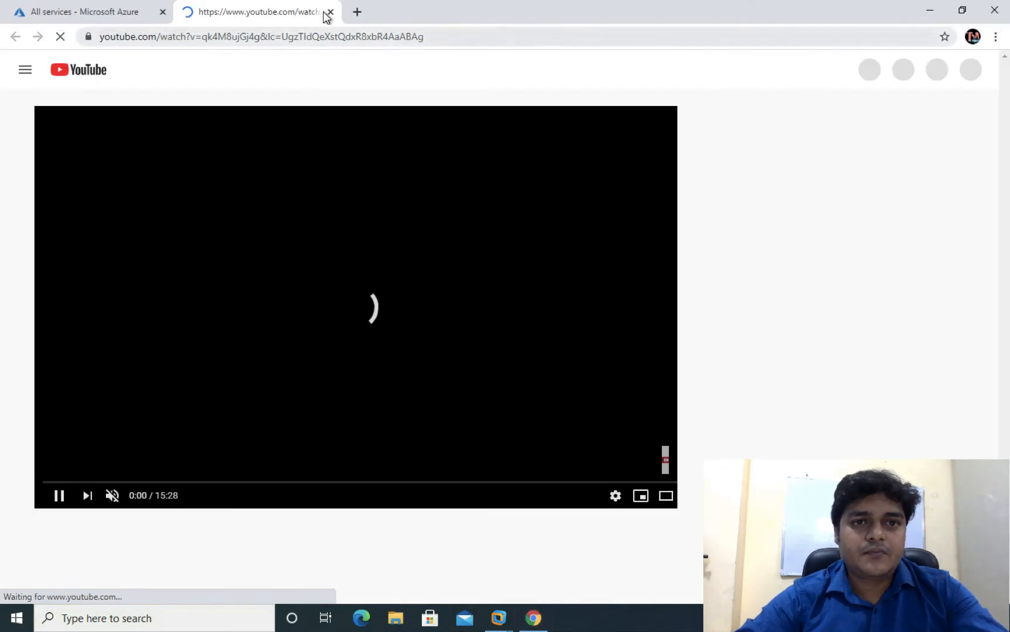
{"action": "left_click", "coordinate": [329, 12]}
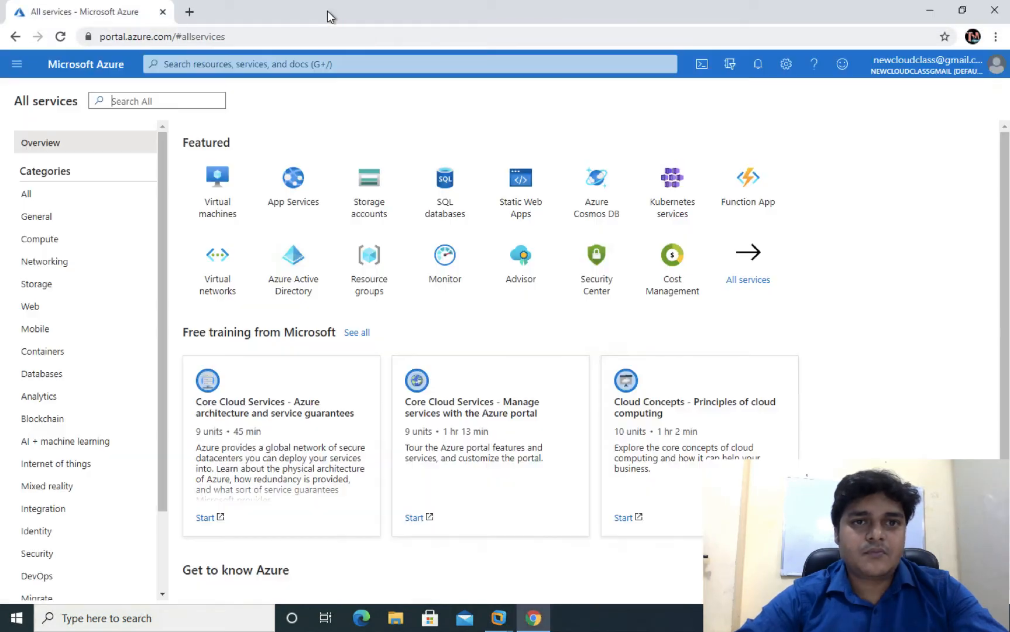
{"action": "left_click", "coordinate": [43, 286]}
{"action": "left_click", "coordinate": [264, 206]}
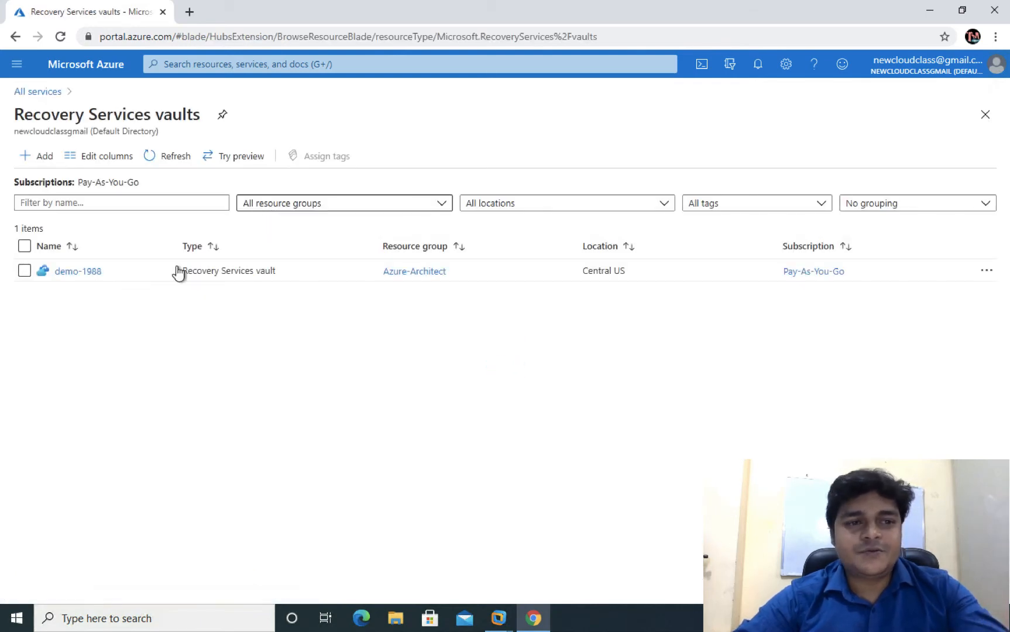
{"action": "left_click", "coordinate": [92, 272]}
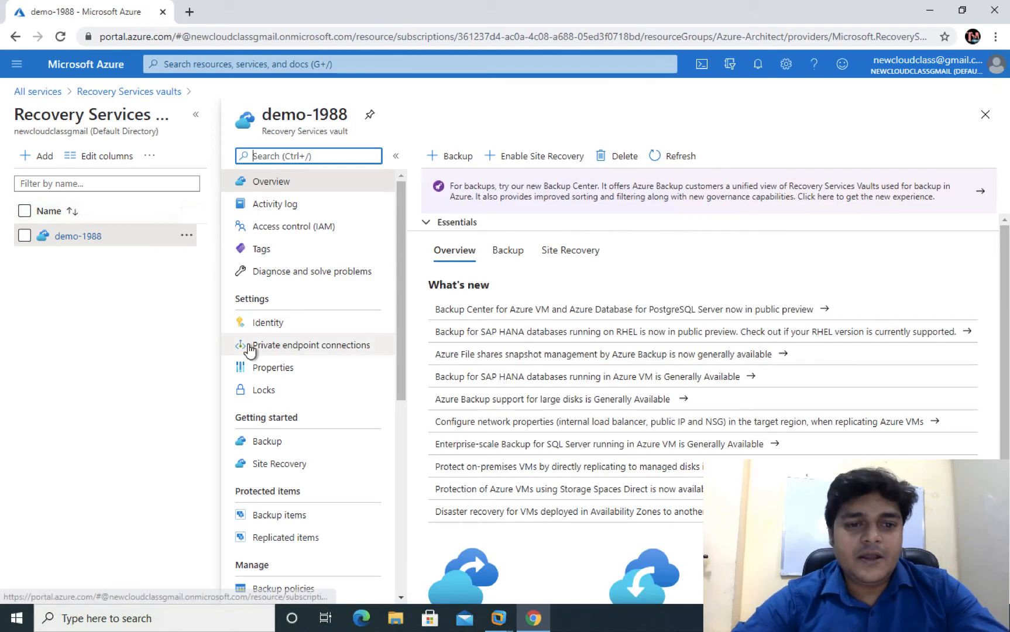
{"action": "left_click", "coordinate": [277, 446]}
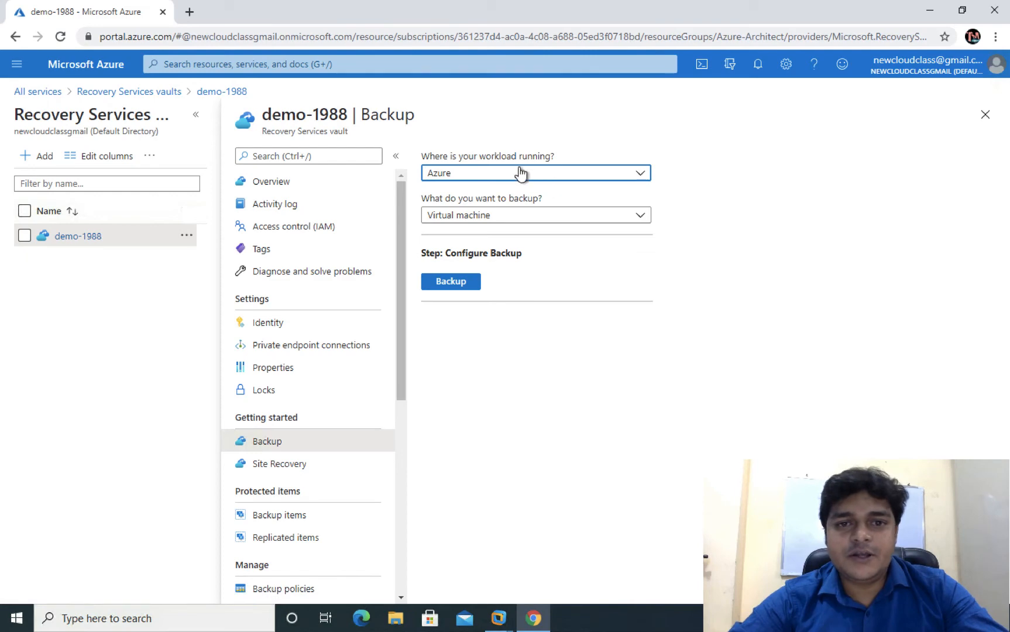
- Set the workload to On-Premises and the backup target to Files and folders
{"action": "left_click", "coordinate": [518, 173]}
{"action": "left_click", "coordinate": [469, 238]}
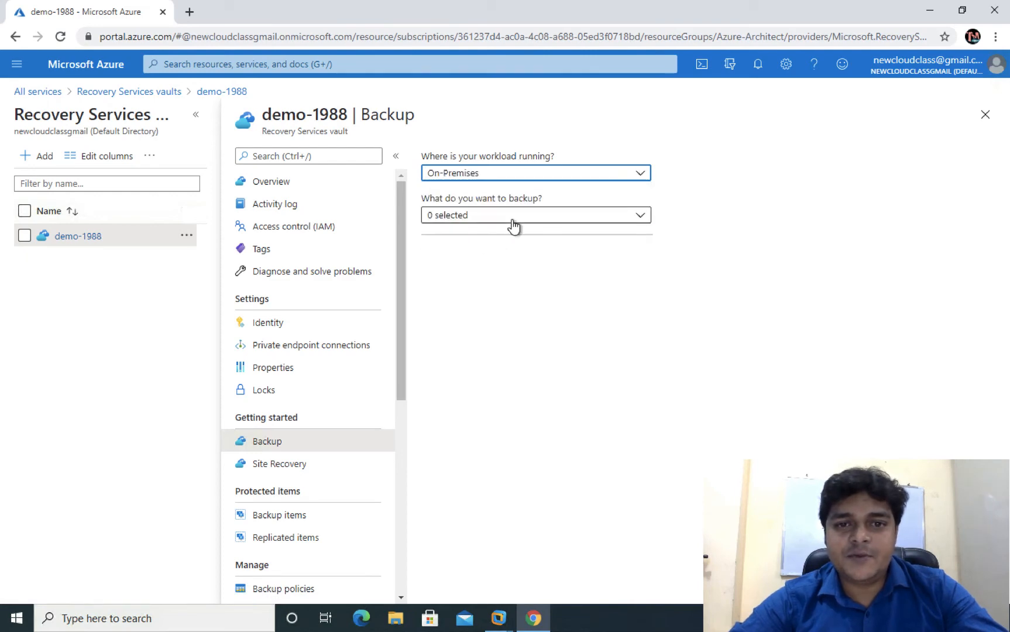
{"action": "left_click", "coordinate": [512, 219]}
{"action": "left_click", "coordinate": [460, 237]}
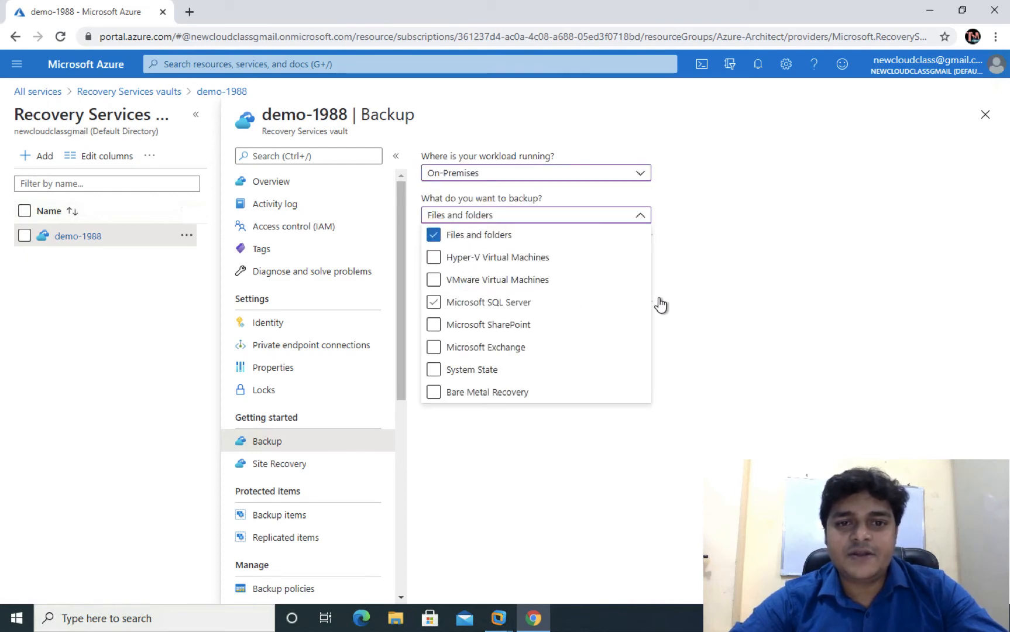
{"action": "left_click", "coordinate": [784, 271]}
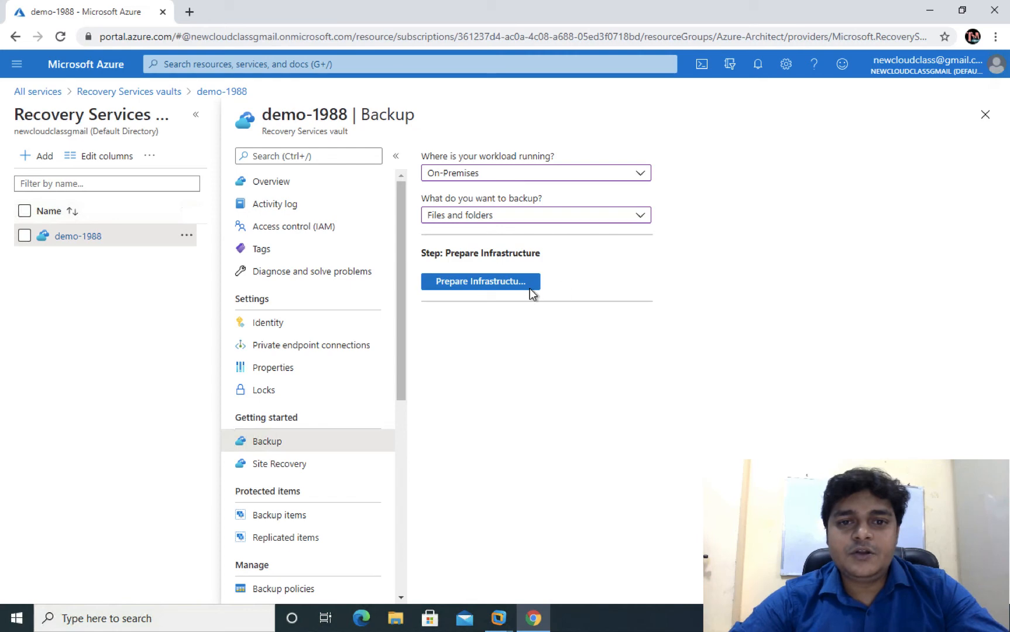
- Download MARSAgentInstaller.exe and the demo-1988 vault credentials, then show them in the Downloads folder
{"action": "left_click", "coordinate": [492, 281]}
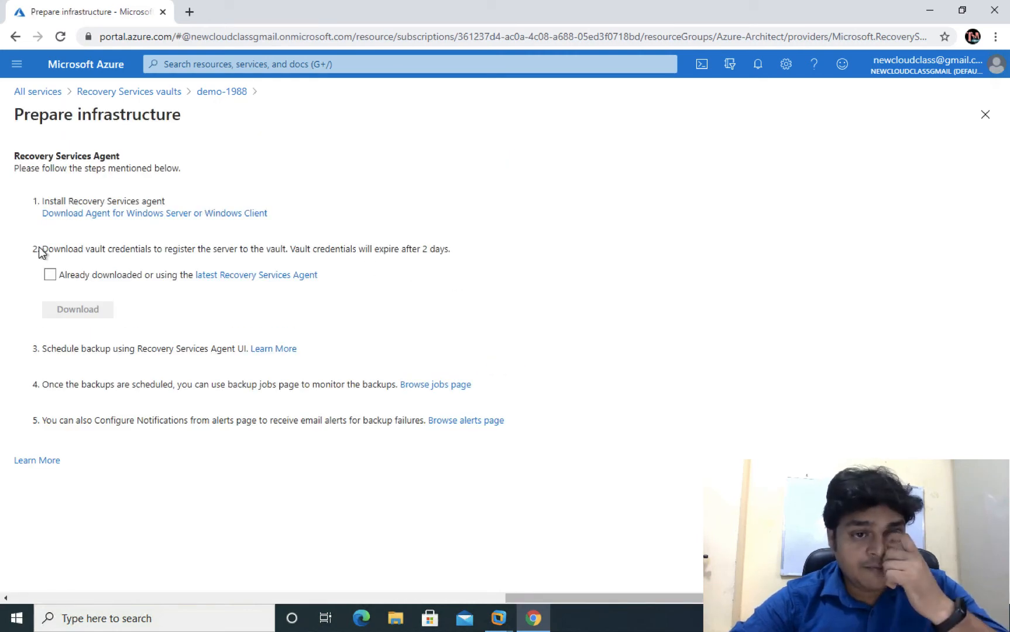
{"action": "left_click", "coordinate": [50, 275]}
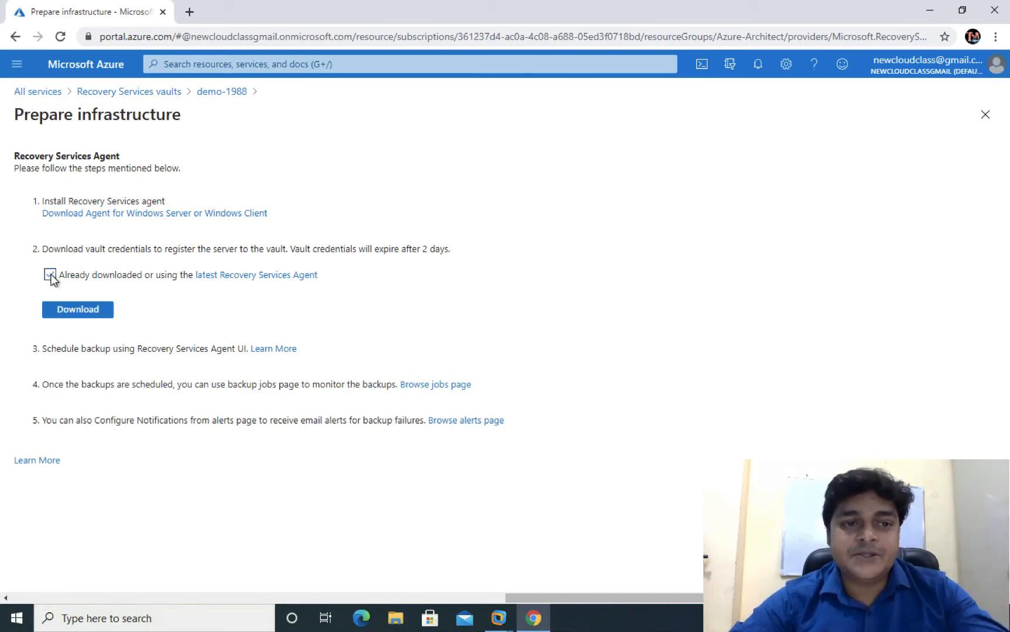
{"action": "left_click", "coordinate": [188, 214]}
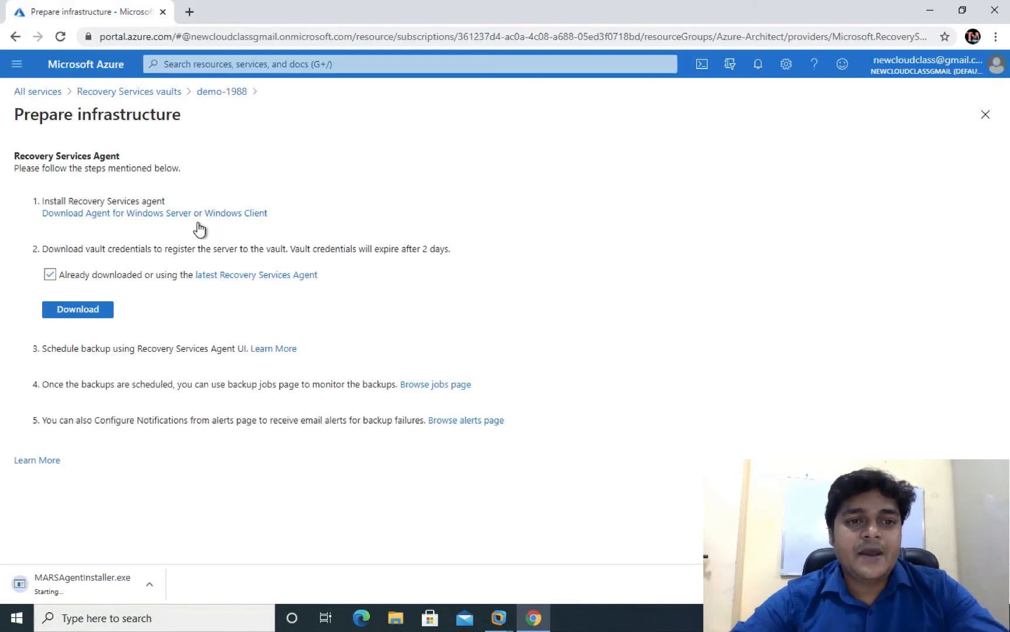
{"action": "left_click", "coordinate": [88, 312]}
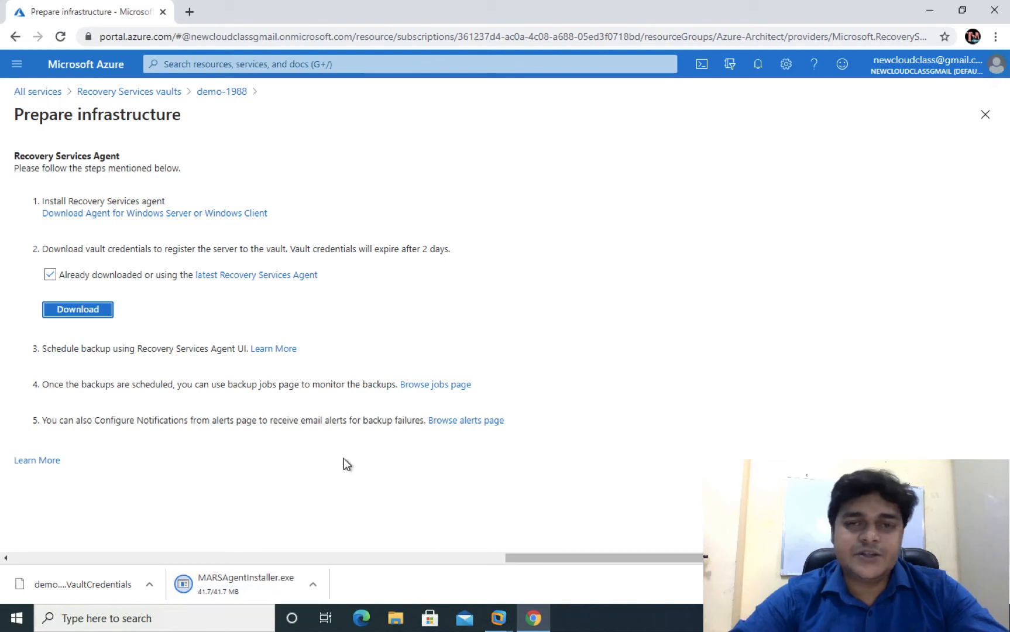
{"action": "left_click", "coordinate": [312, 590]}
{"action": "left_click", "coordinate": [358, 540]}
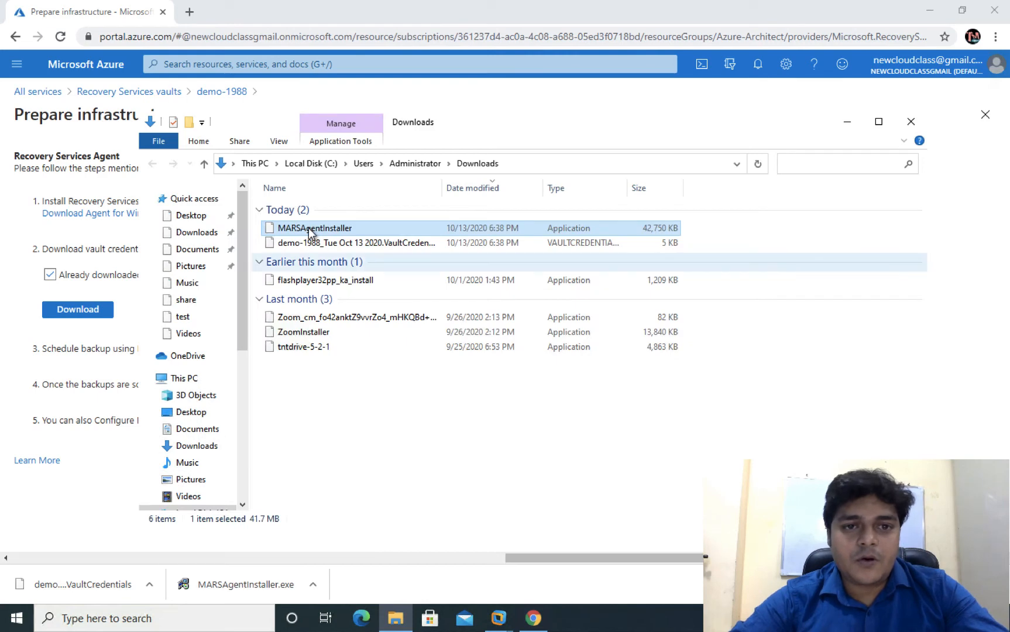
- Copy MARSAgentInstaller from Downloads and paste it onto the Windows Server 2012 VM desktop
{"action": "right_click", "coordinate": [309, 229]}
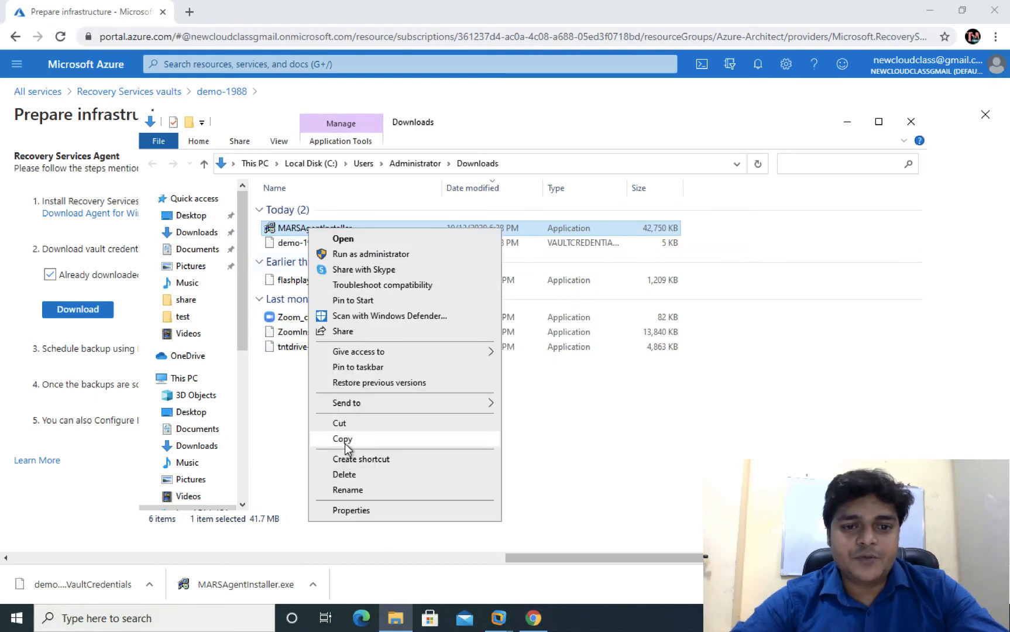
{"action": "left_click", "coordinate": [345, 439]}
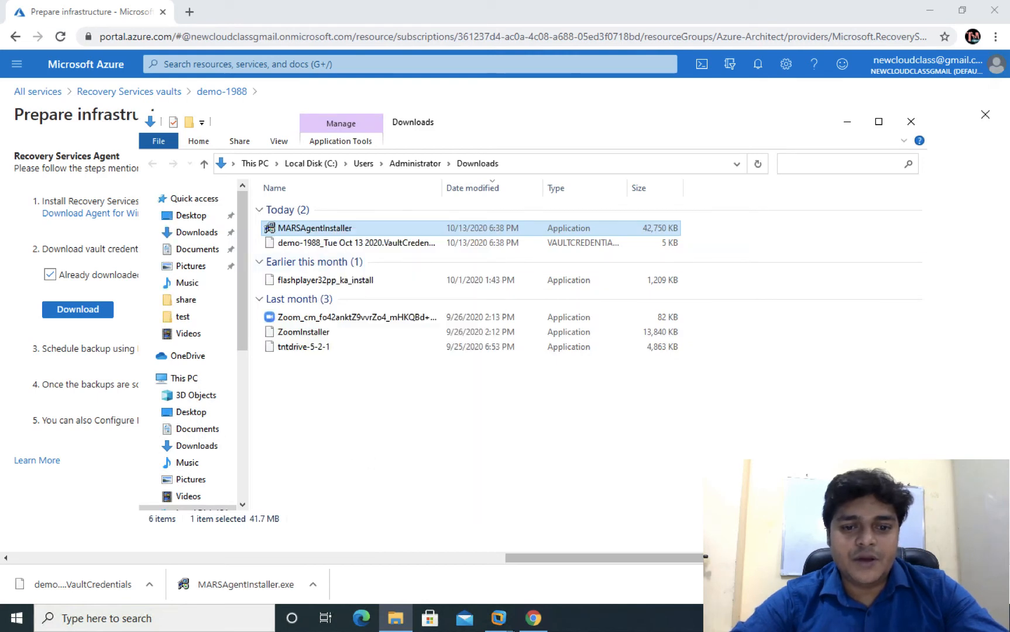
{"action": "left_click", "coordinate": [507, 616]}
{"action": "left_click", "coordinate": [686, 537]}
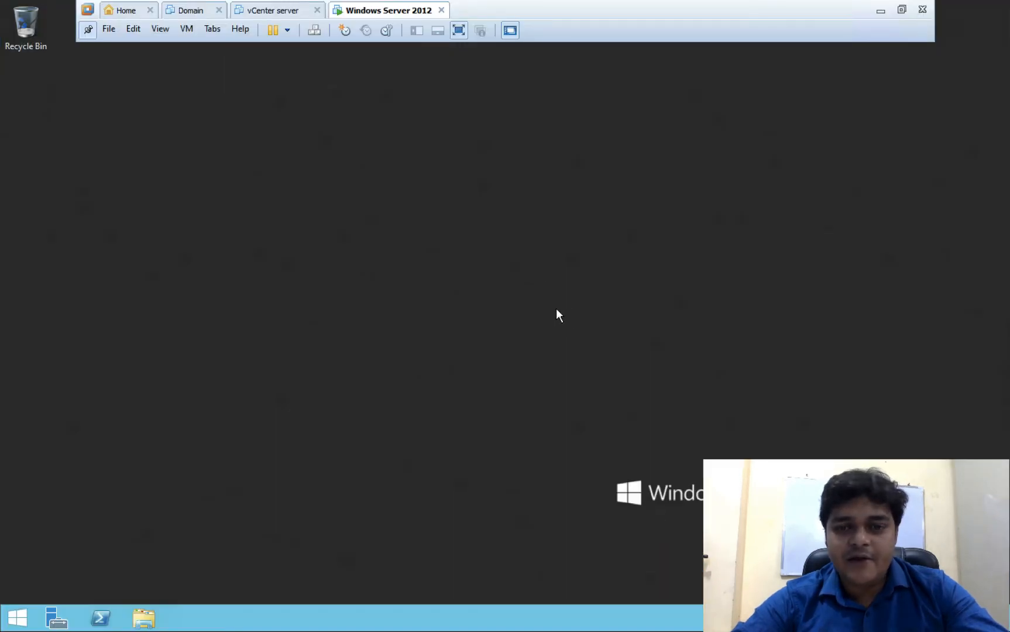
{"action": "right_click", "coordinate": [510, 219]}
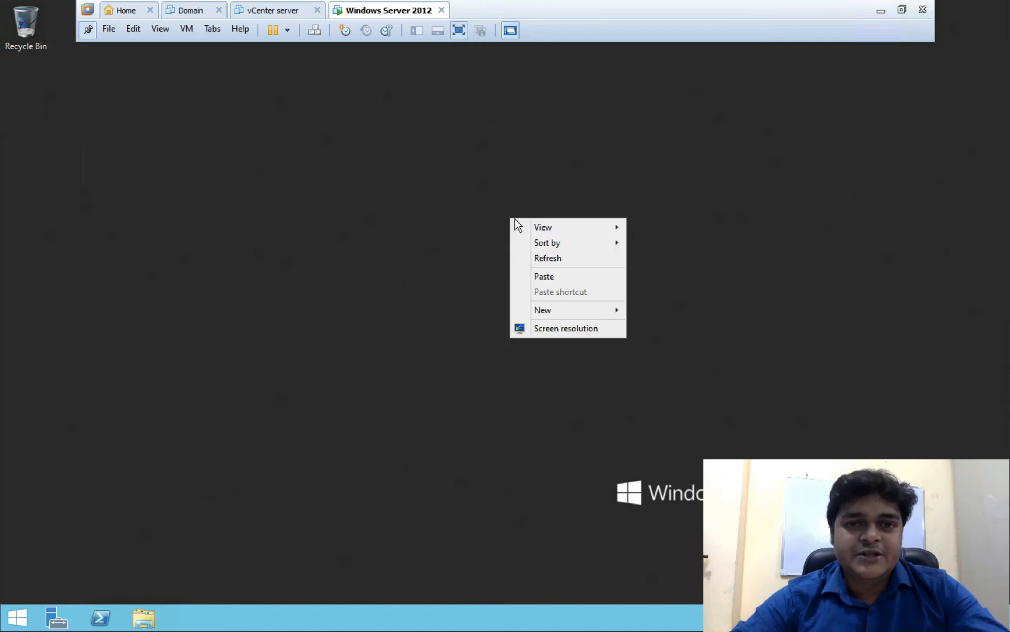
{"action": "left_click", "coordinate": [545, 275]}
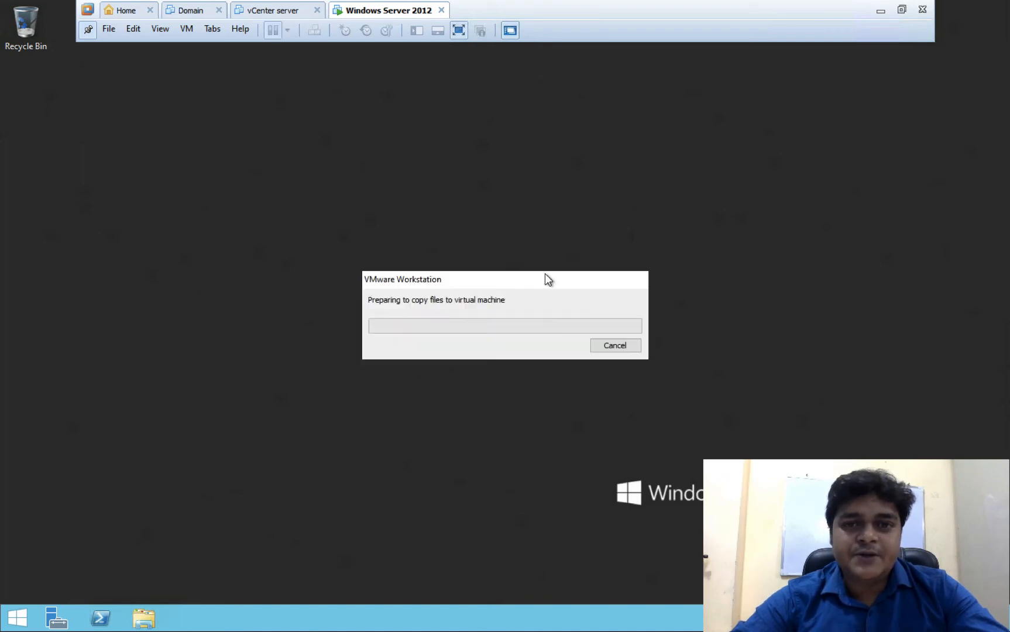
- Back in Downloads, copy the demo-1988 VaultCredentials file for the VM
{"action": "left_click", "coordinate": [879, 11]}
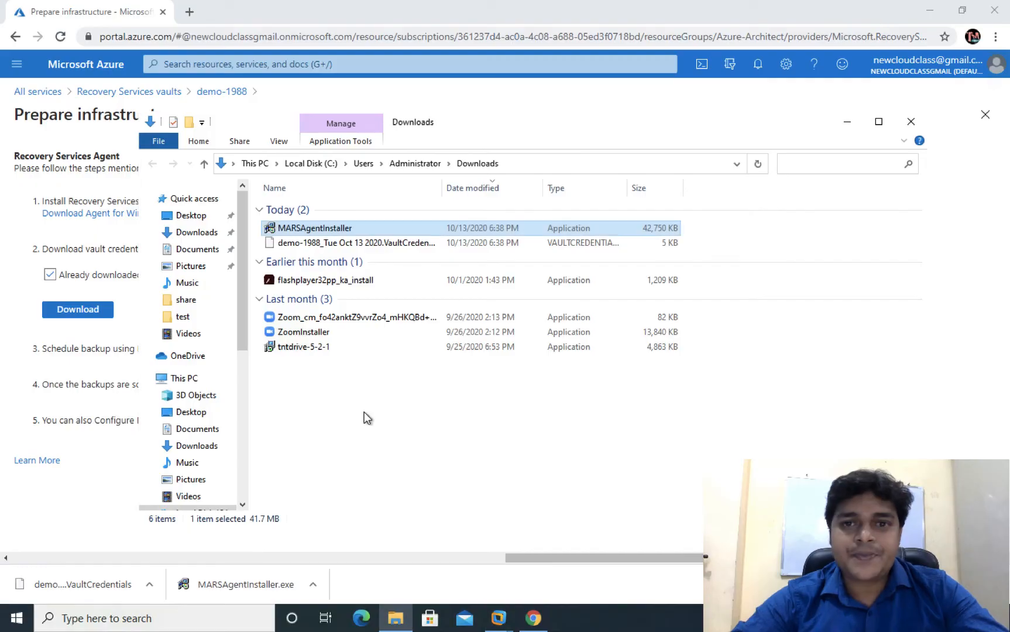
{"action": "right_click", "coordinate": [325, 241]}
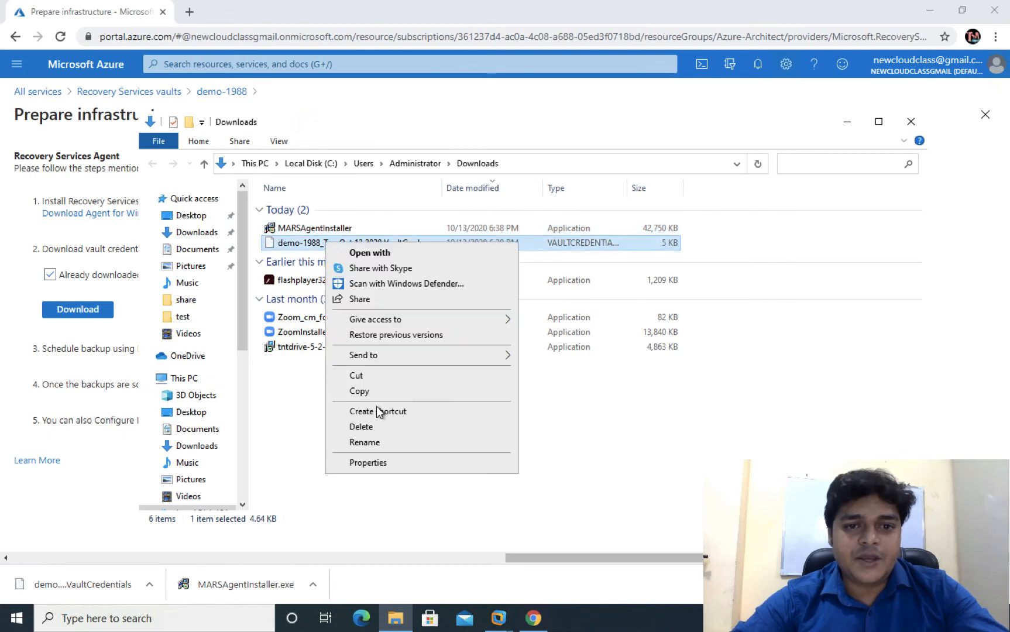
{"action": "left_click", "coordinate": [370, 396]}
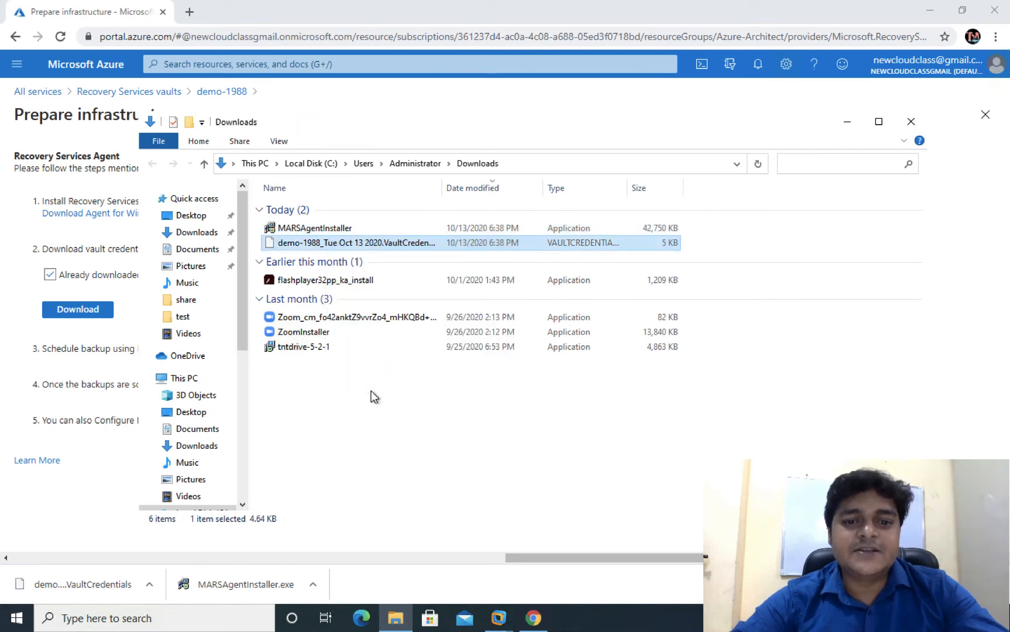
{"action": "left_click", "coordinate": [497, 617]}
- Paste the vault credentials file on the VM desktop and run MARSAgentInstaller as administrator
{"action": "left_click", "coordinate": [675, 526]}
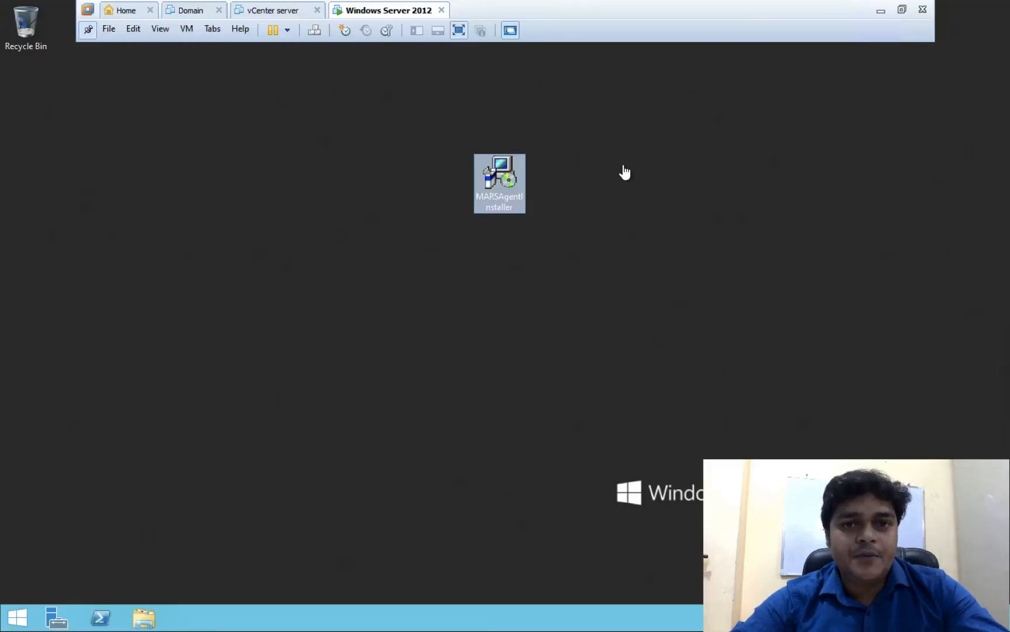
{"action": "right_click", "coordinate": [455, 313]}
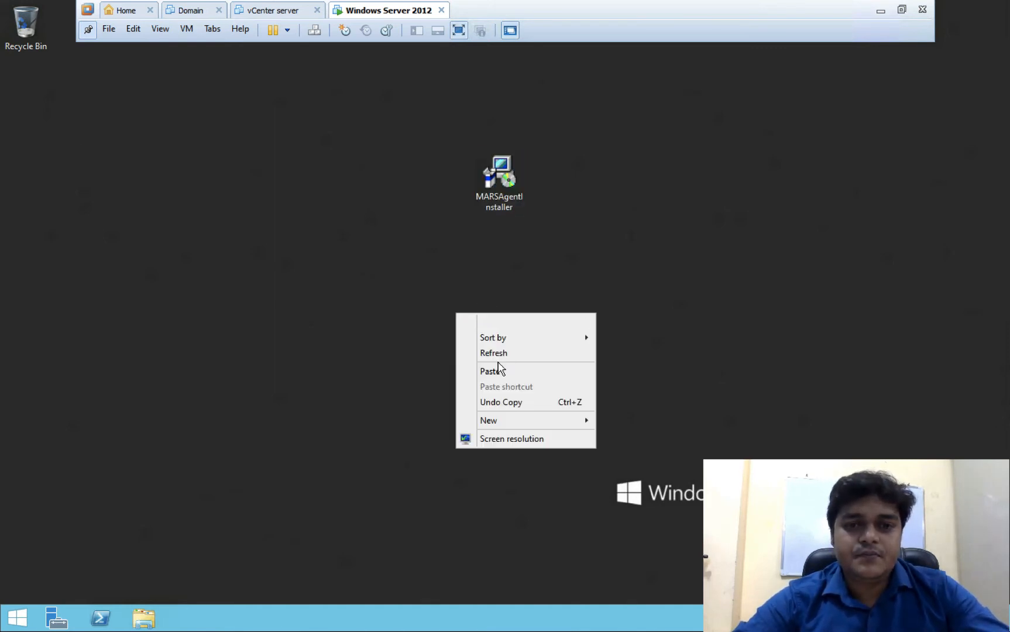
{"action": "left_click", "coordinate": [489, 368]}
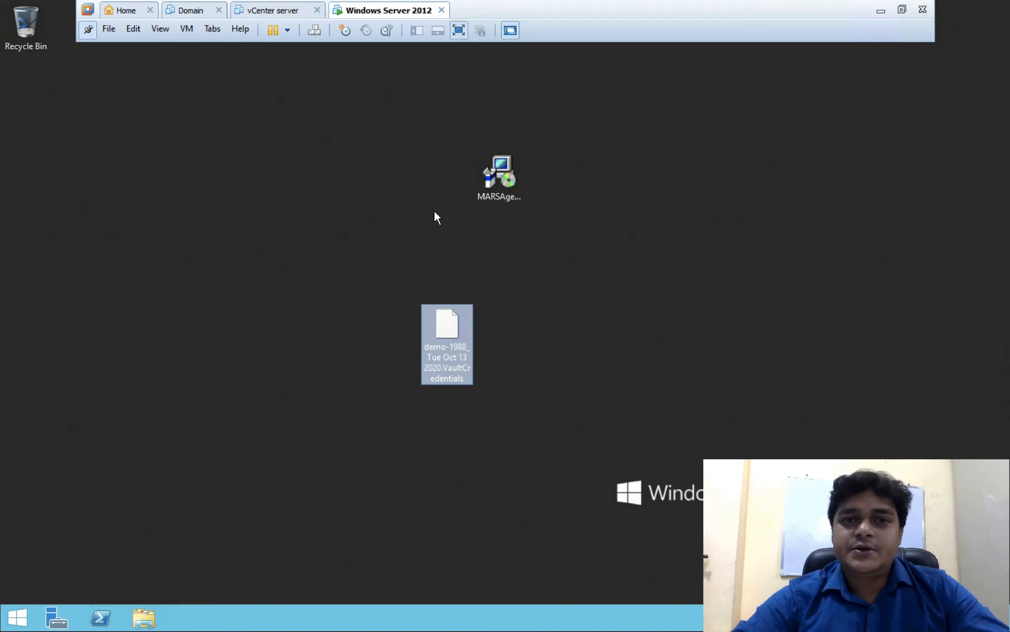
{"action": "left_click", "coordinate": [498, 174]}
{"action": "right_click", "coordinate": [500, 175]}
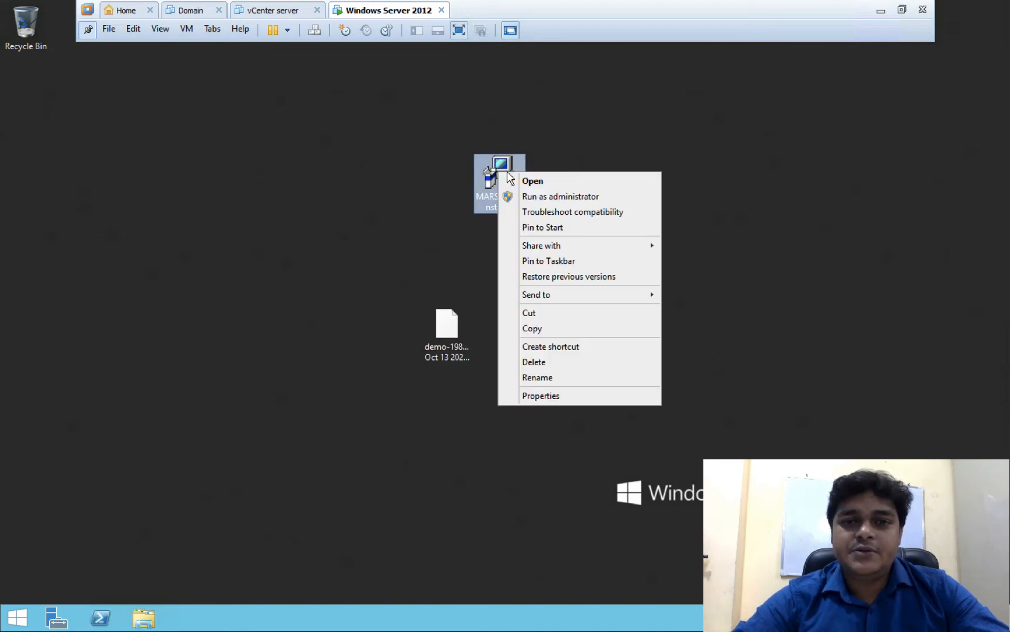
{"action": "left_click", "coordinate": [551, 198]}
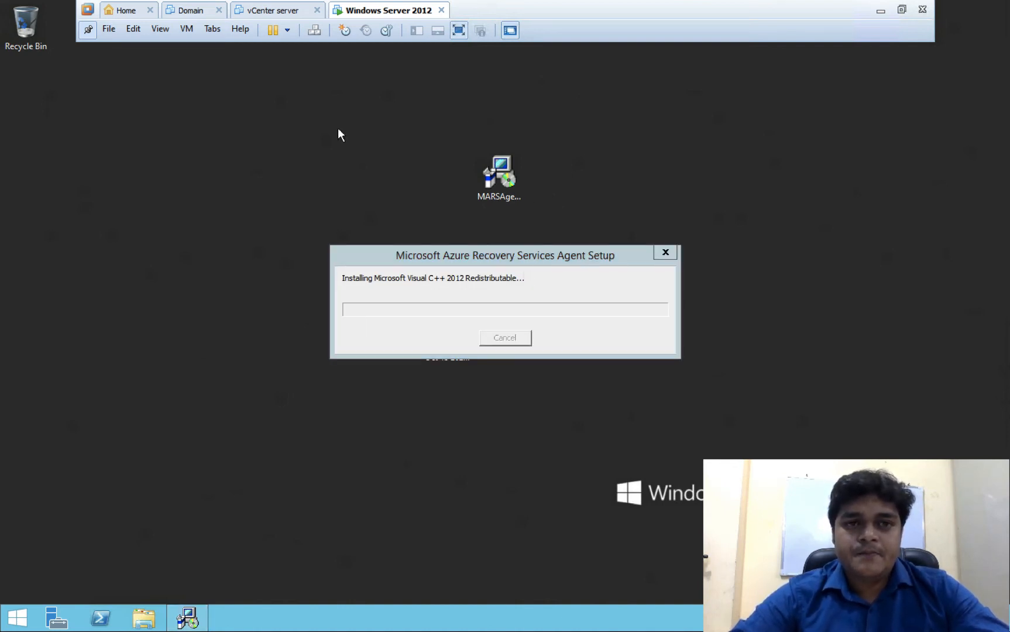
- Create a new folder on the VM desktop
{"action": "right_click", "coordinate": [99, 141]}
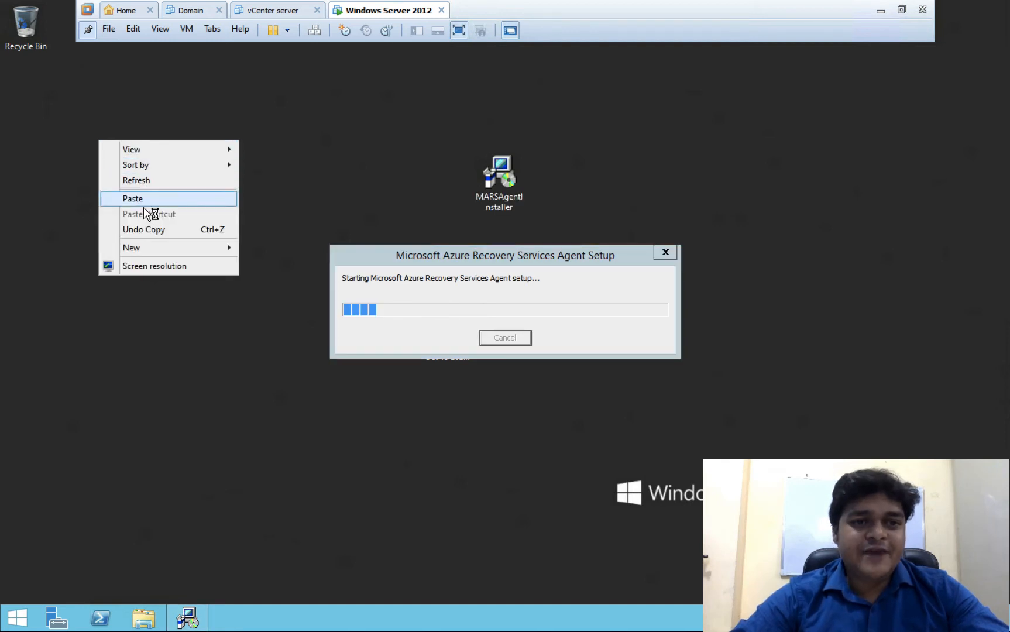
{"action": "mouse_move", "coordinate": [149, 249]}
{"action": "left_click", "coordinate": [273, 248]}
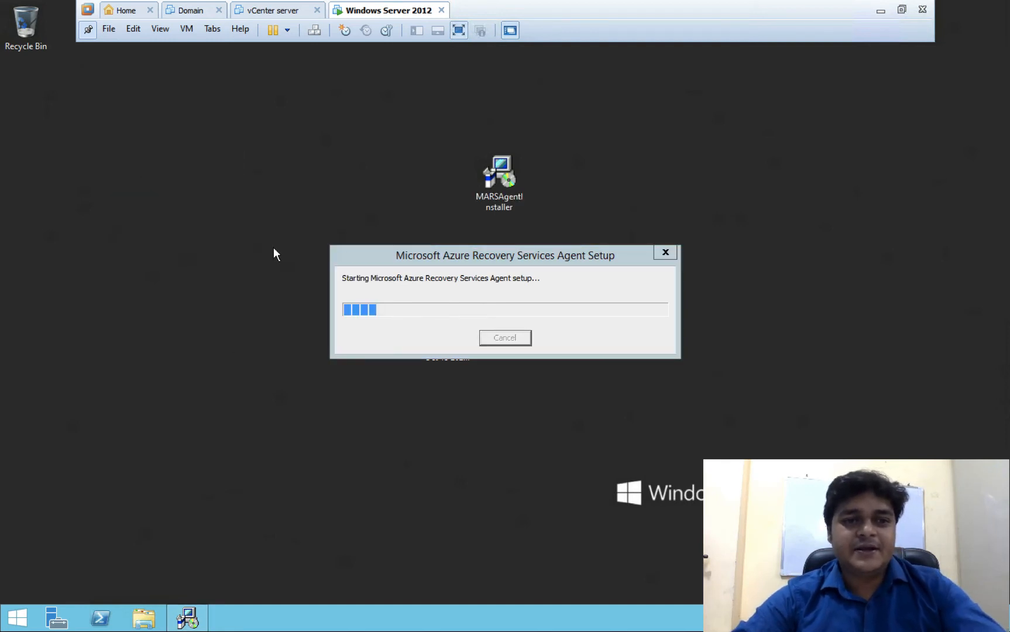
- Name the folder 'local', then install the agent with default folders and proxy, declining Microsoft Update
{"action": "type", "text": "l"}
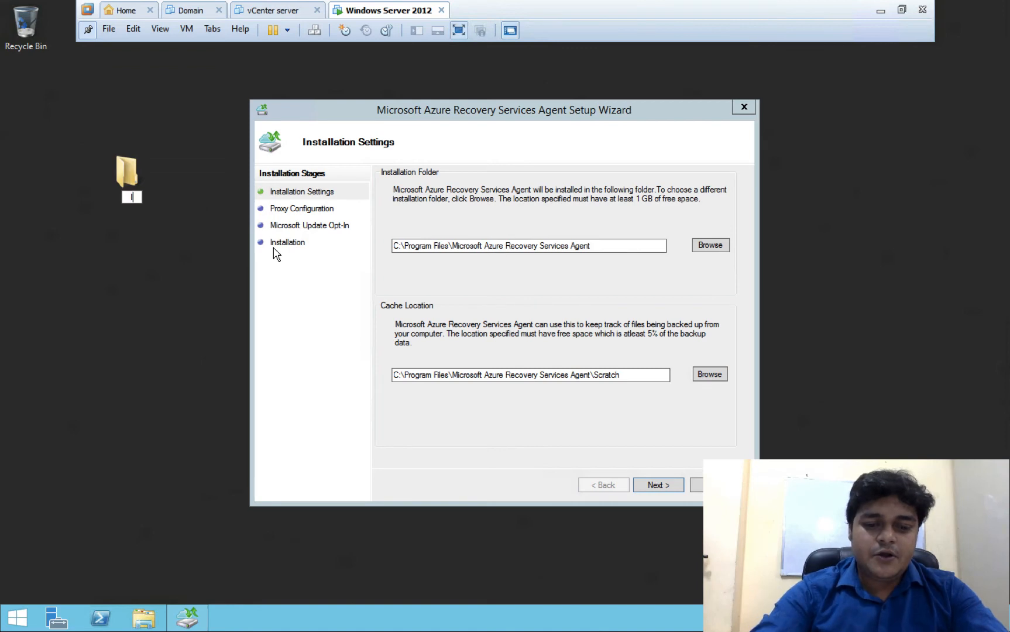
{"action": "type", "text": "ocal"}
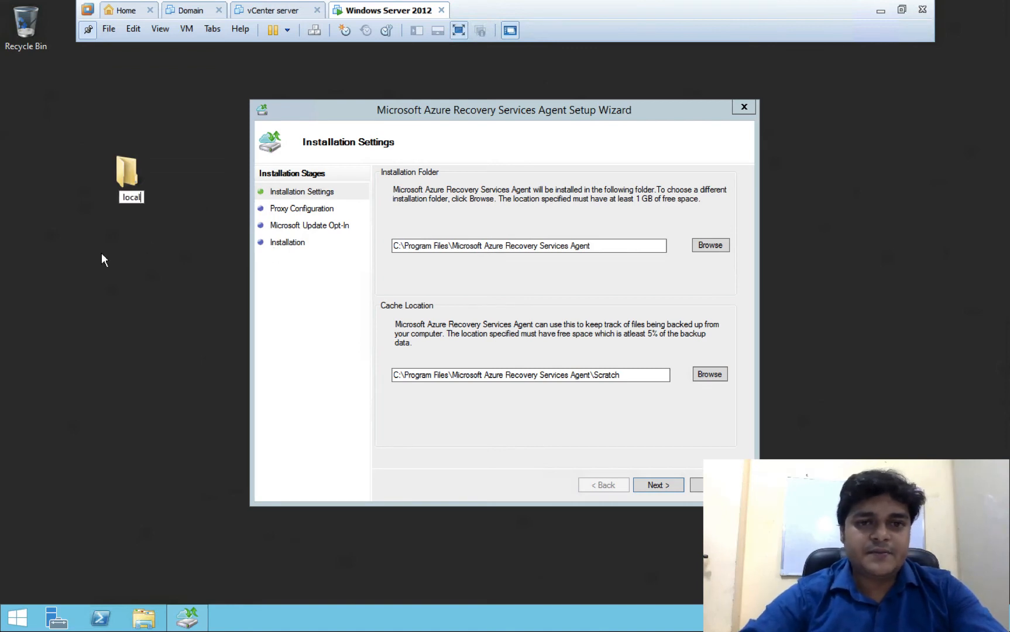
{"action": "key", "text": "Return"}
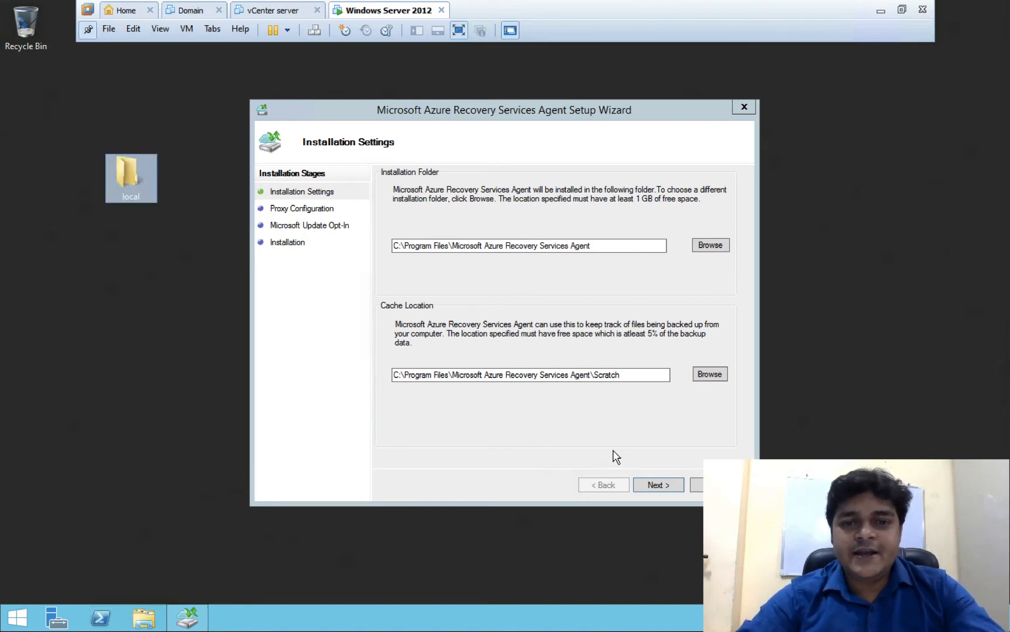
{"action": "left_click", "coordinate": [663, 489]}
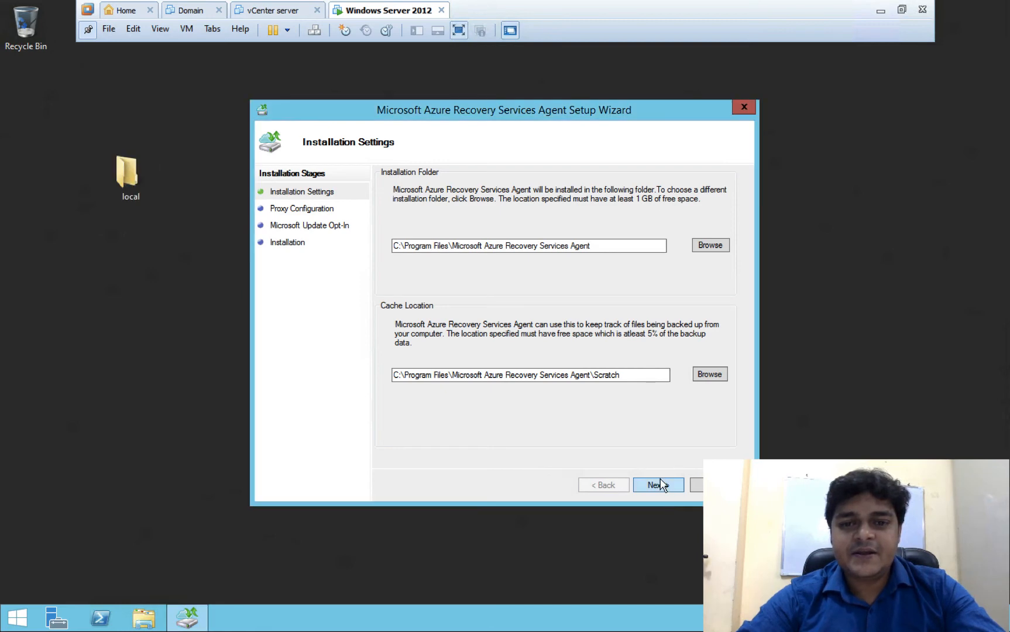
{"action": "left_click", "coordinate": [661, 485]}
{"action": "left_click", "coordinate": [661, 484]}
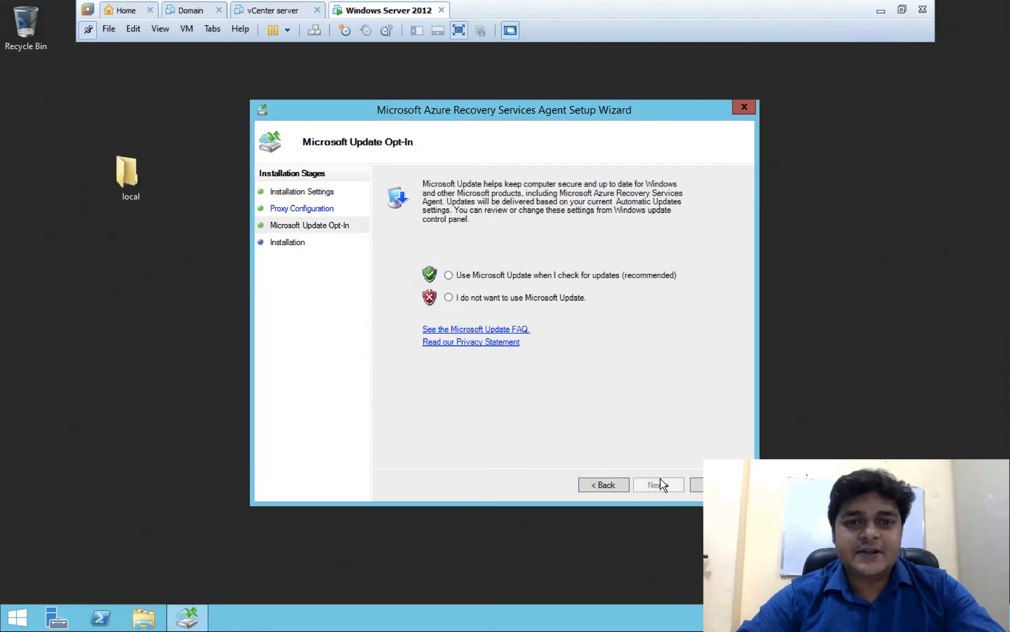
{"action": "left_click", "coordinate": [464, 298]}
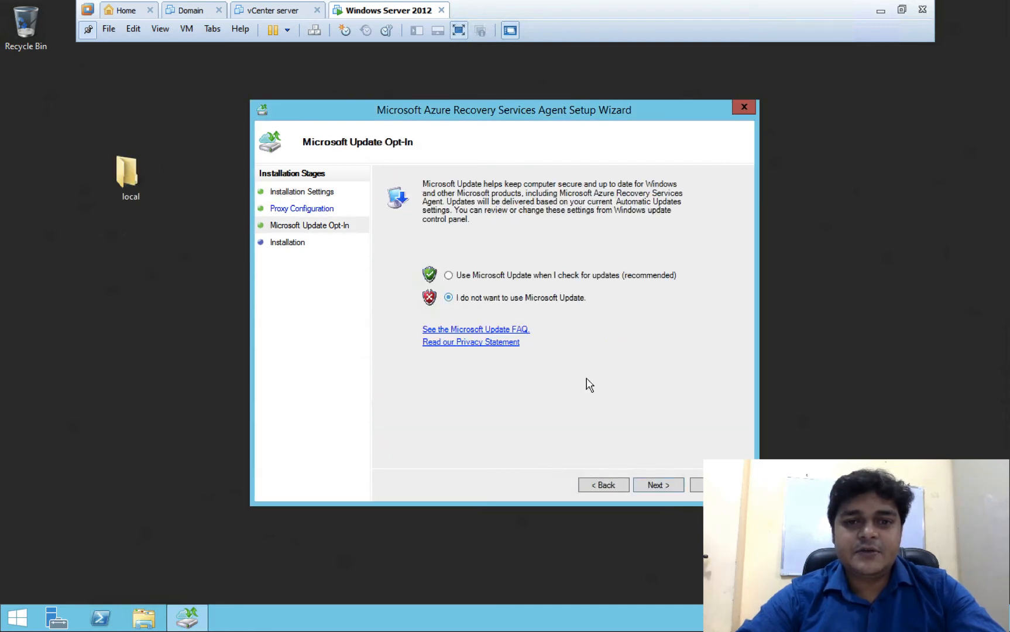
{"action": "left_click", "coordinate": [658, 484]}
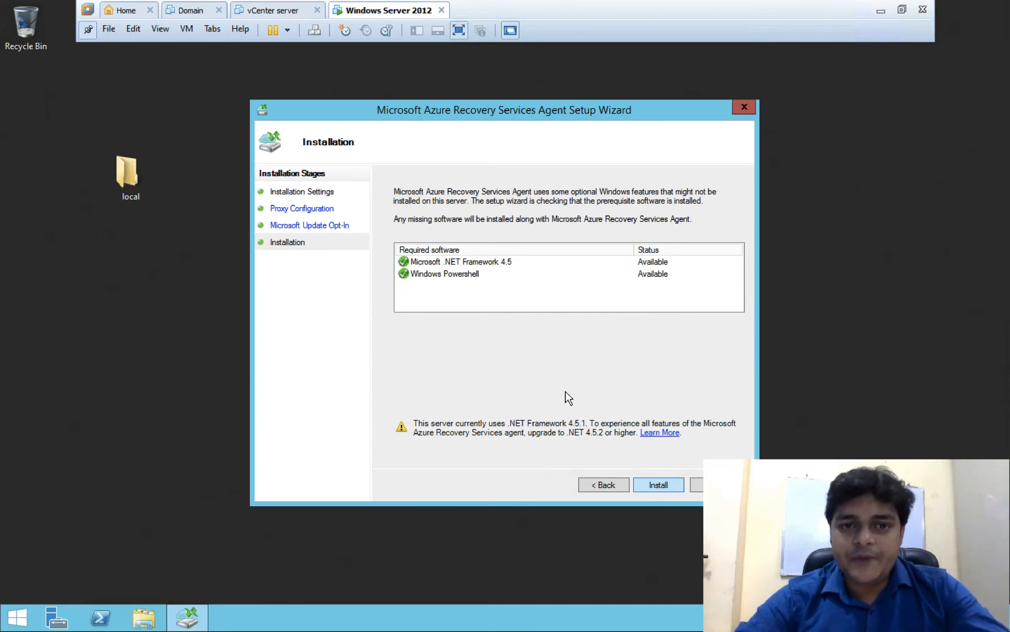
{"action": "left_click", "coordinate": [665, 481]}
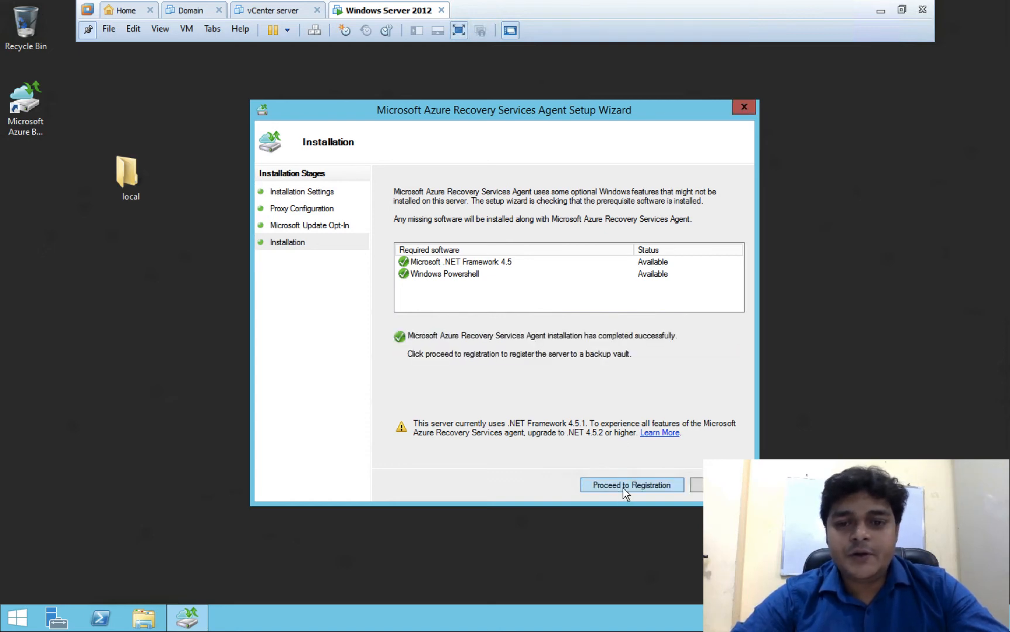
- Proceed to registration and load the demo-1988 VaultCredentials file as the vault credentials
{"action": "left_click", "coordinate": [629, 487]}
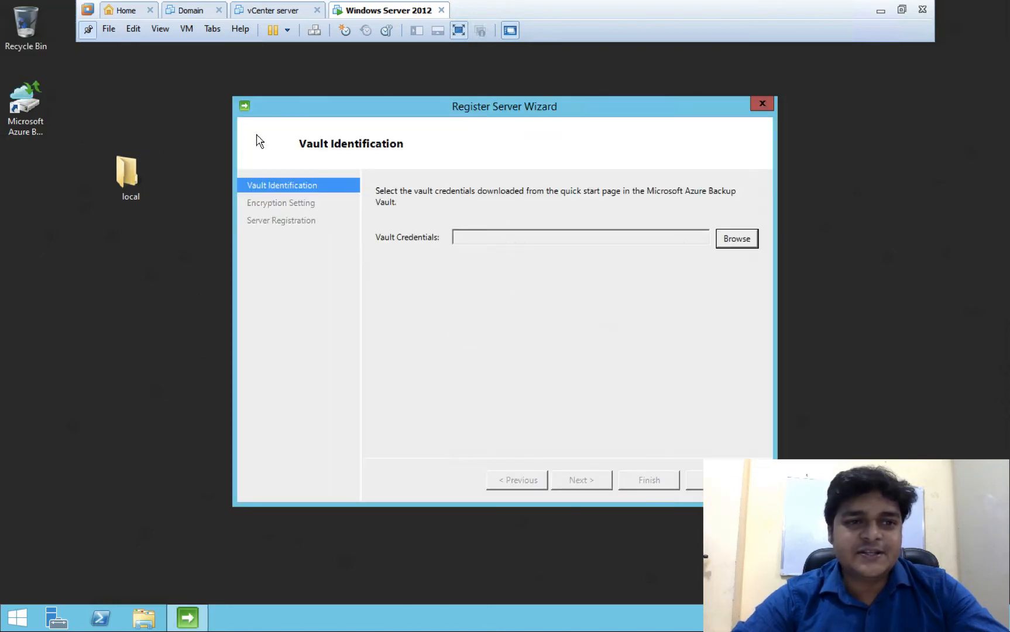
{"action": "left_click", "coordinate": [736, 238]}
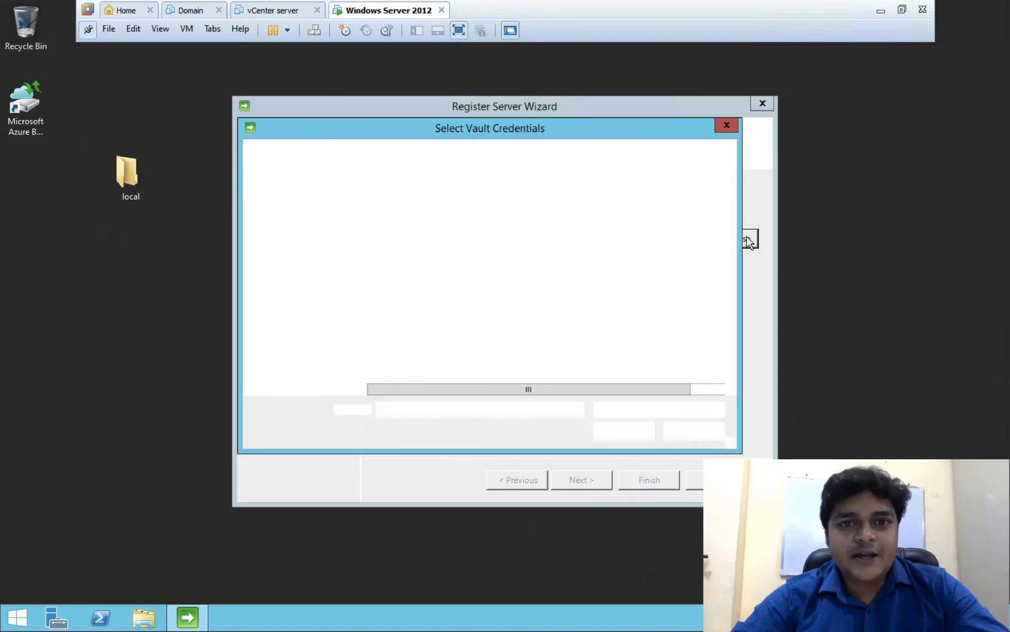
{"action": "left_click", "coordinate": [427, 234]}
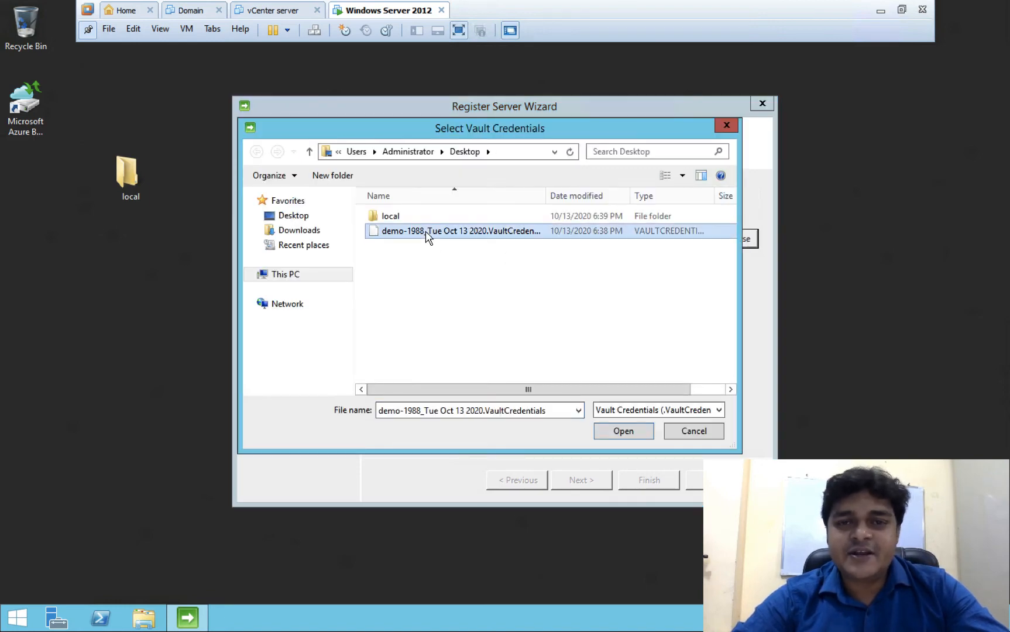
{"action": "left_click", "coordinate": [614, 433]}
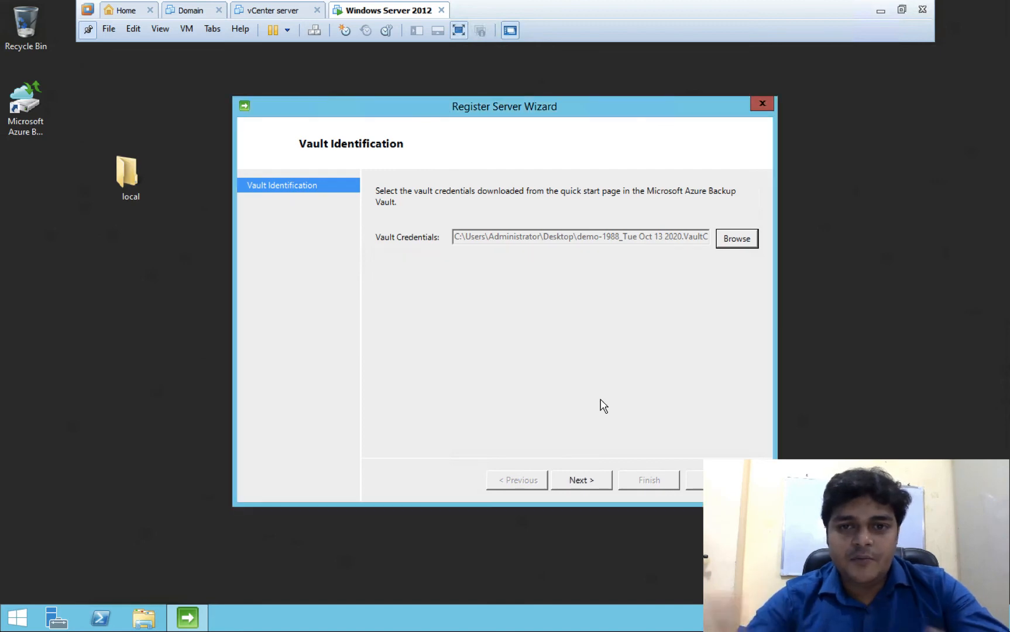
- Enter an encryption passphrase and save it to a new Desktop folder named 'password'
{"action": "left_click", "coordinate": [579, 481]}
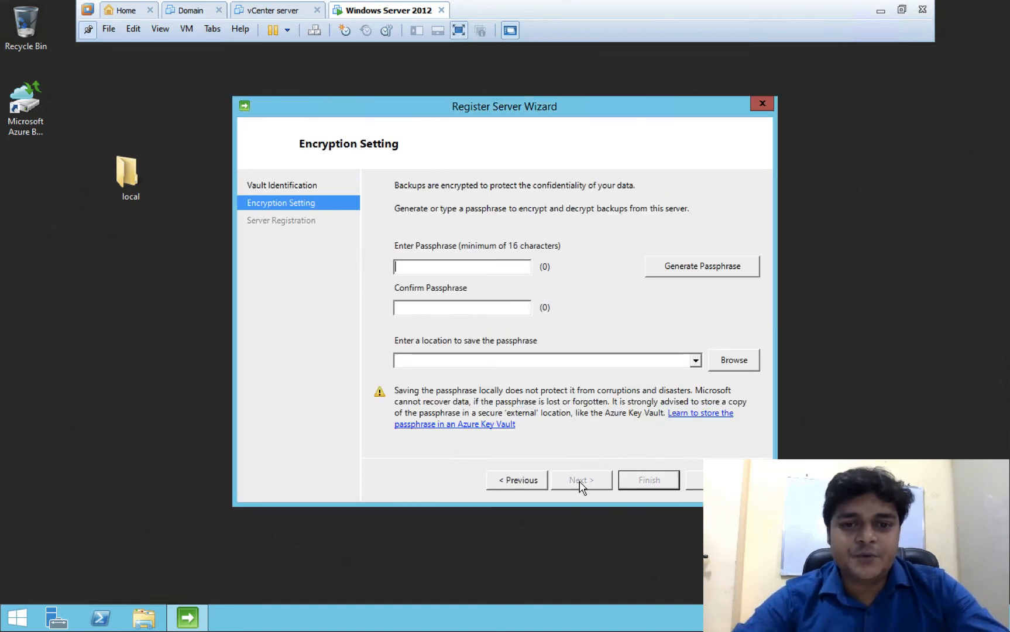
{"action": "left_click", "coordinate": [434, 271]}
{"action": "type", "text": "*****"}
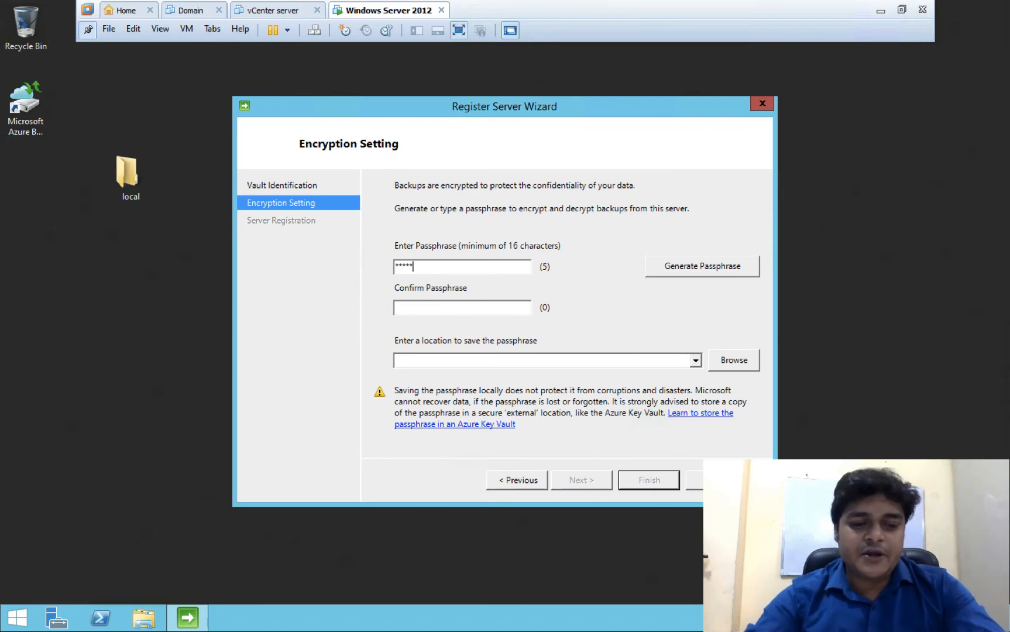
{"action": "type", "text": "*****"}
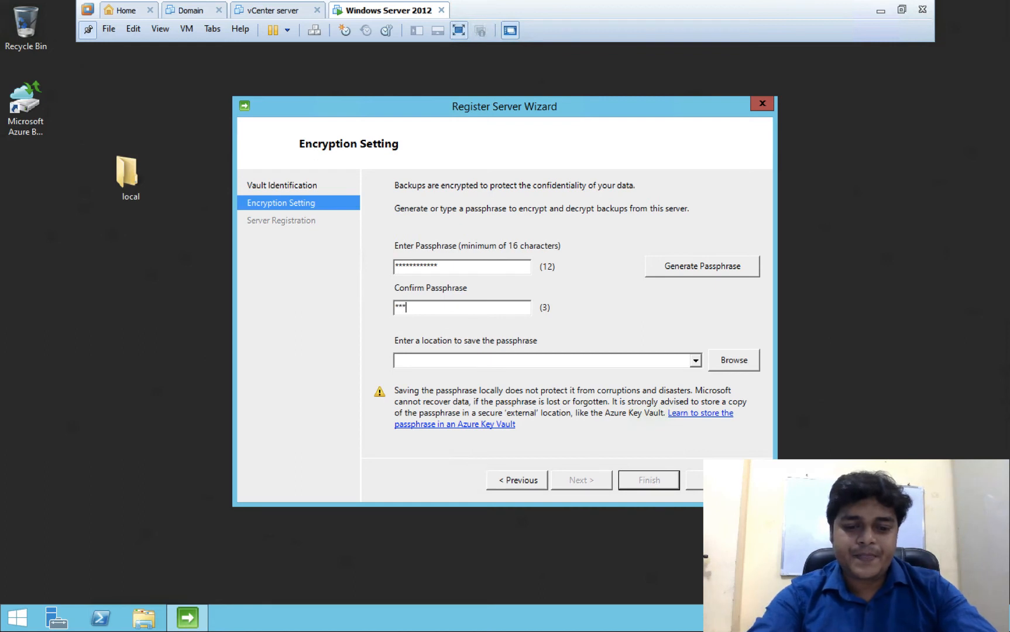
{"action": "type", "text": "**"}
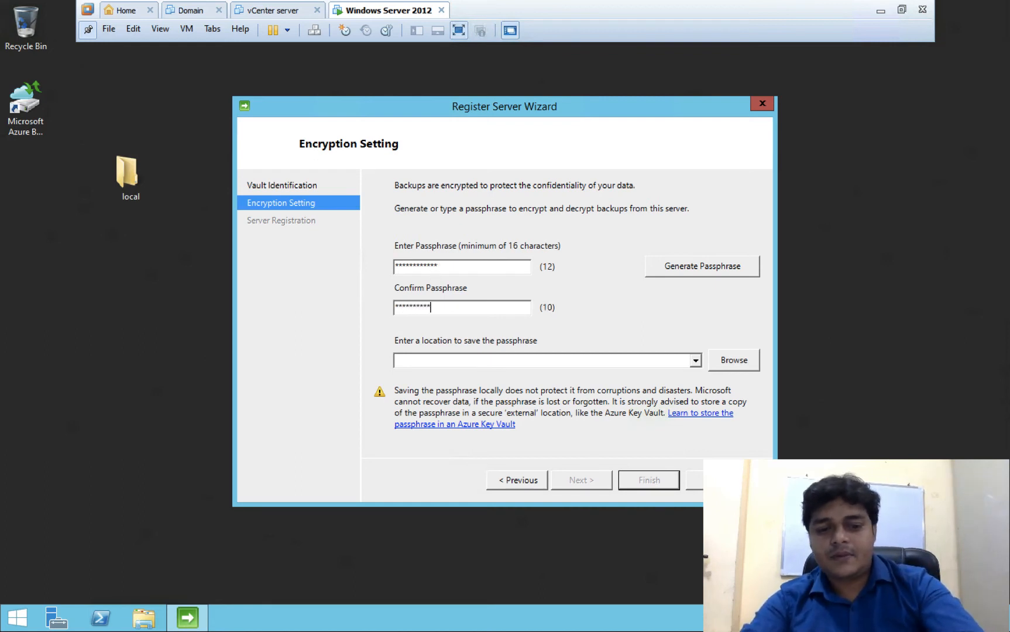
{"action": "left_click", "coordinate": [734, 361]}
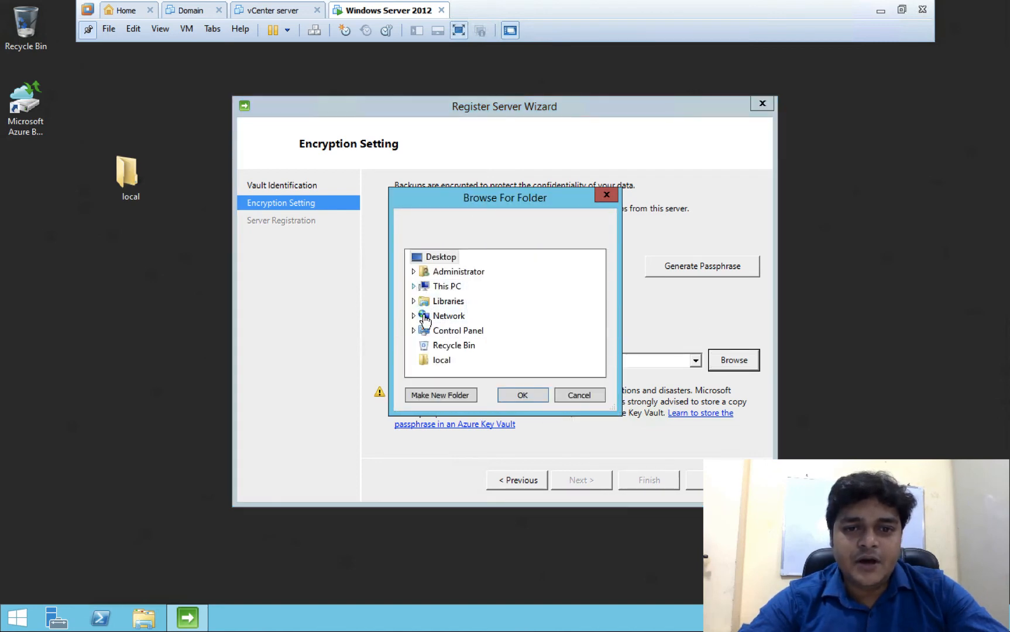
{"action": "left_click", "coordinate": [443, 392]}
{"action": "type", "text": "pas"}
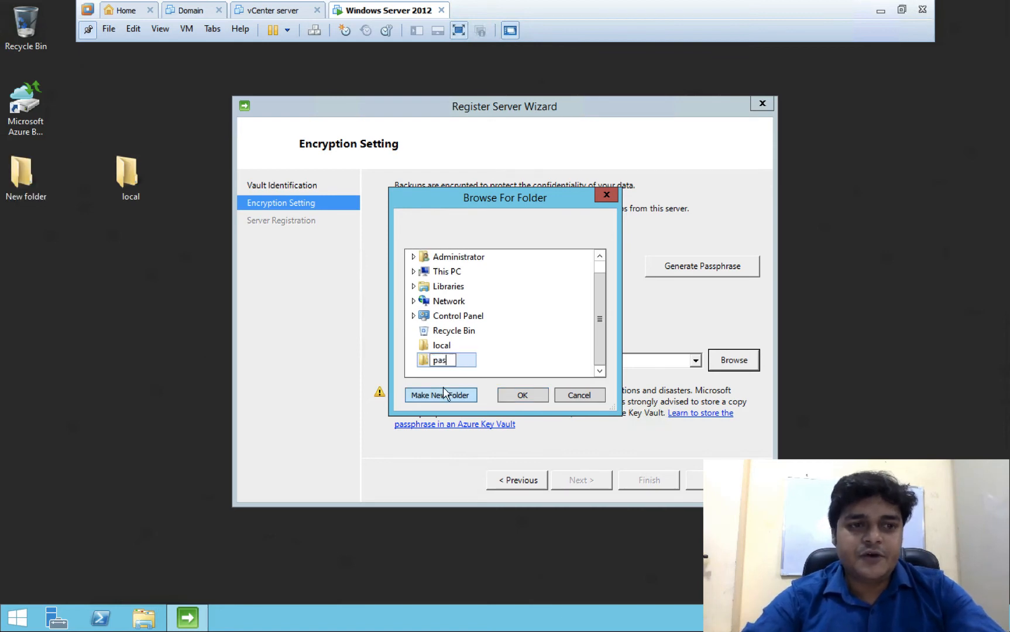
{"action": "type", "text": "sword"}
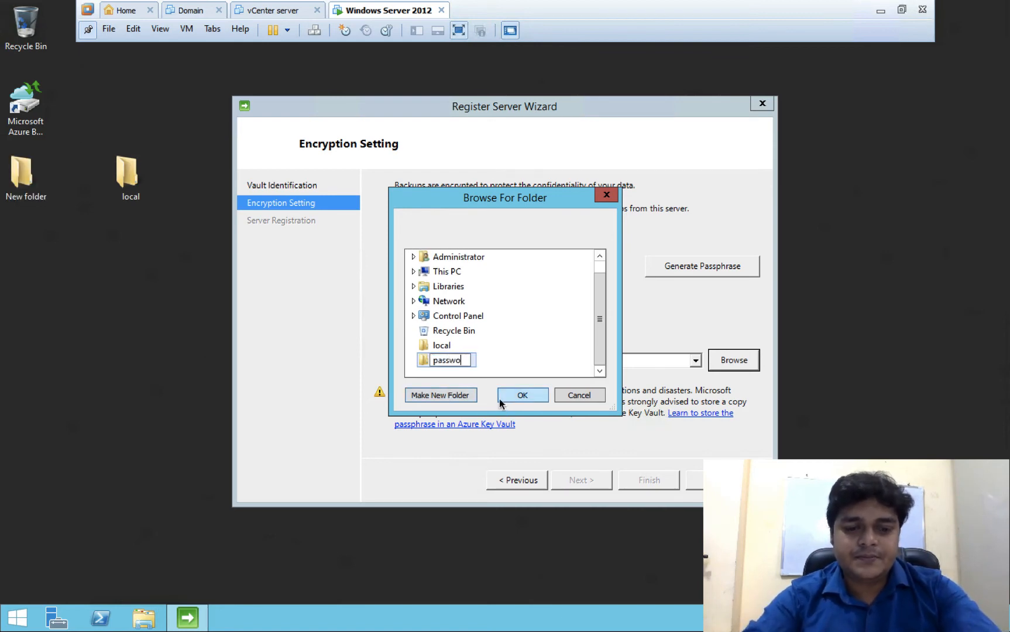
{"action": "left_click", "coordinate": [526, 396]}
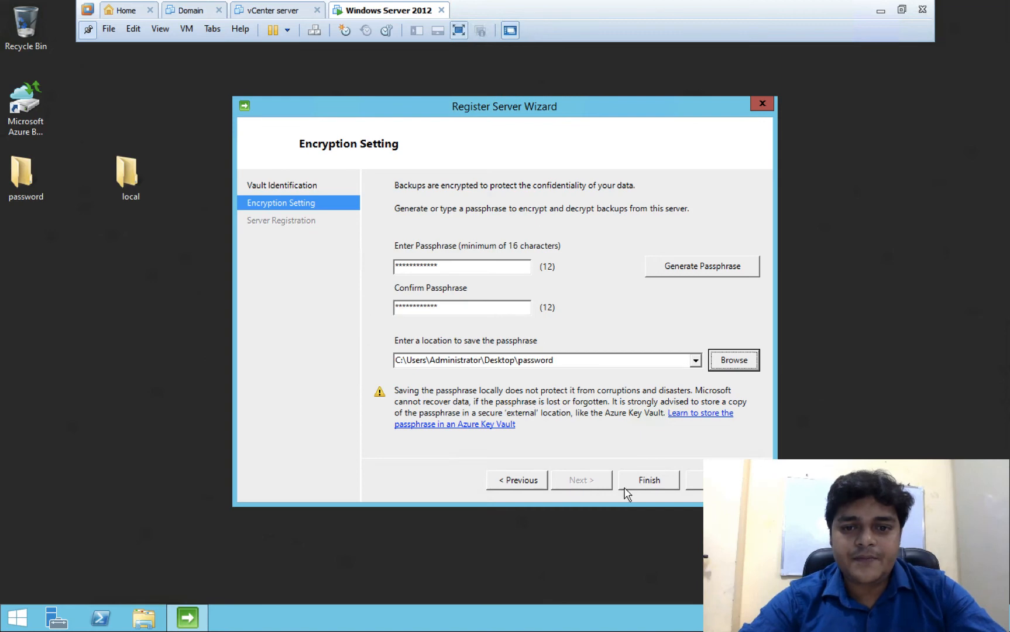
- After the passphrase-length error, generate a long passphrase automatically and submit the encryption settings
{"action": "left_click", "coordinate": [647, 480]}
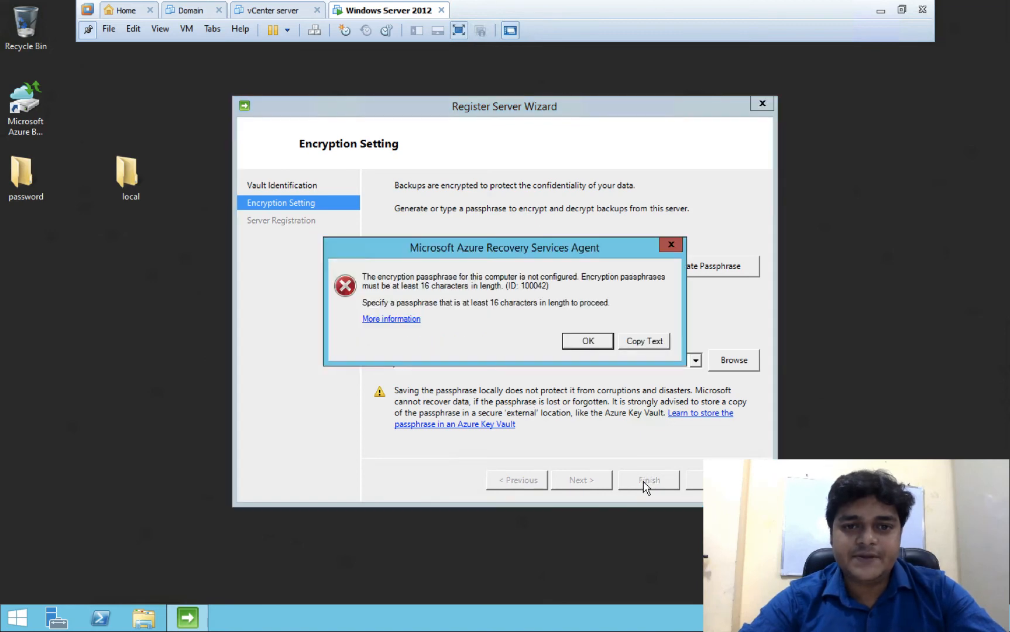
{"action": "left_click", "coordinate": [588, 341]}
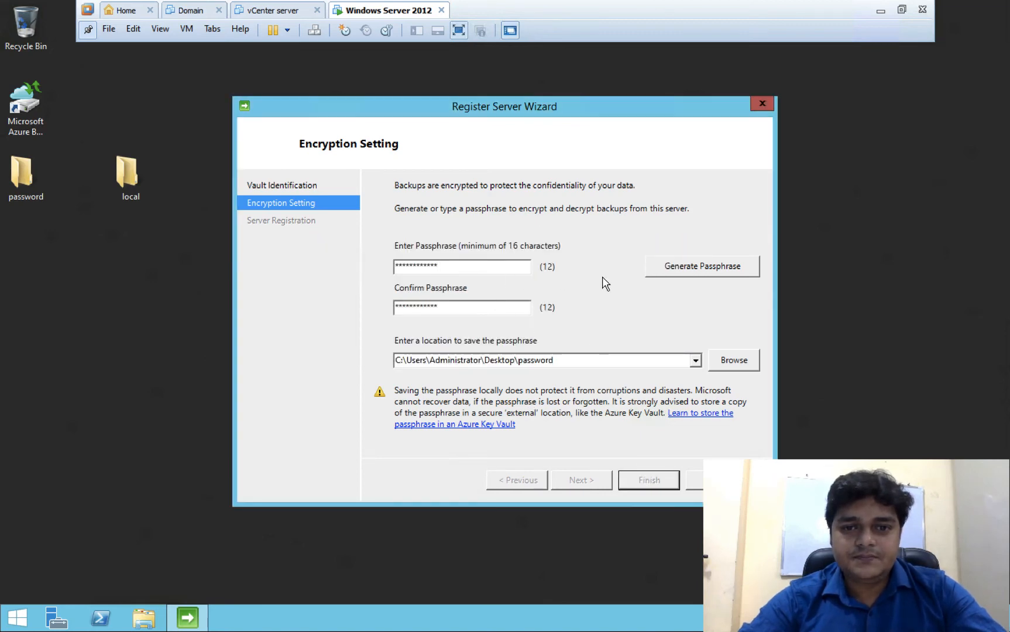
{"action": "left_click", "coordinate": [683, 269]}
{"action": "left_click", "coordinate": [653, 481]}
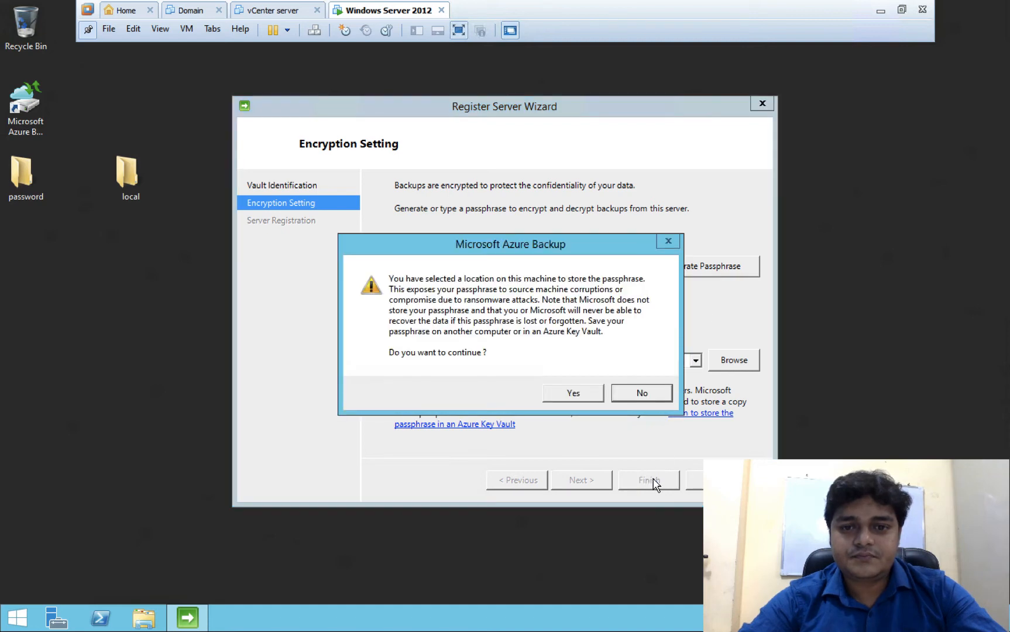
- Accept storing the passphrase locally, complete server registration, and close the Register Server Wizard
{"action": "left_click", "coordinate": [579, 392]}
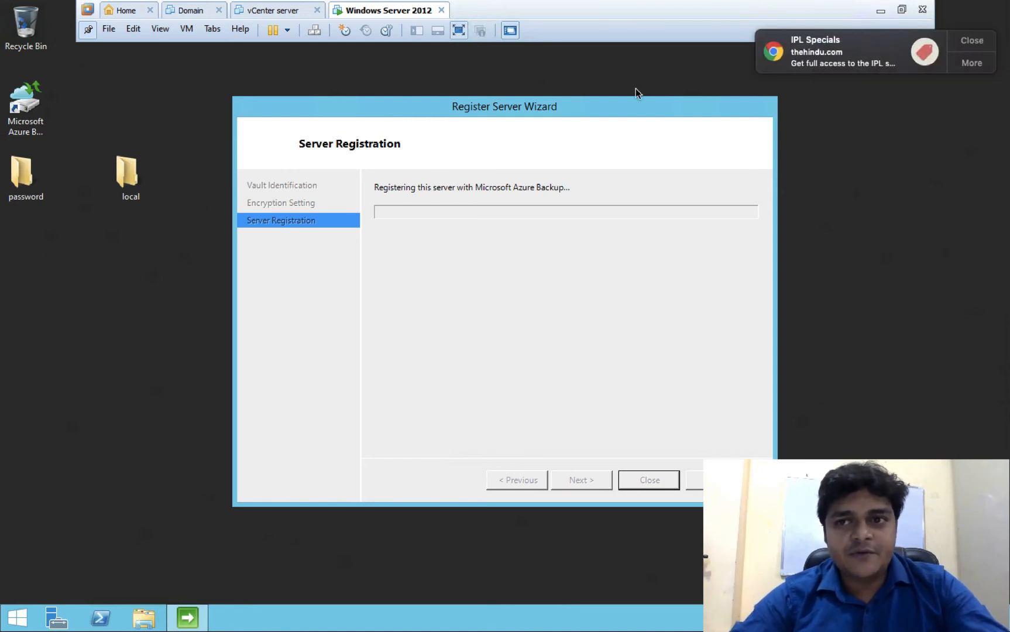
{"action": "left_click", "coordinate": [967, 40]}
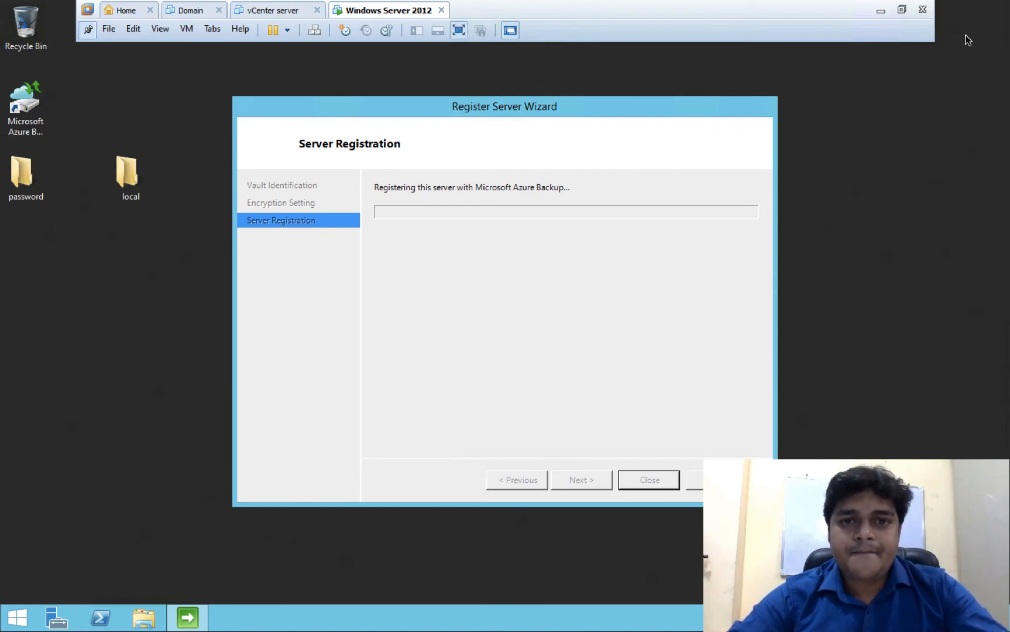
{"action": "key", "text": "ctrl+Left"}
{"action": "key", "text": "ctrl+Right"}
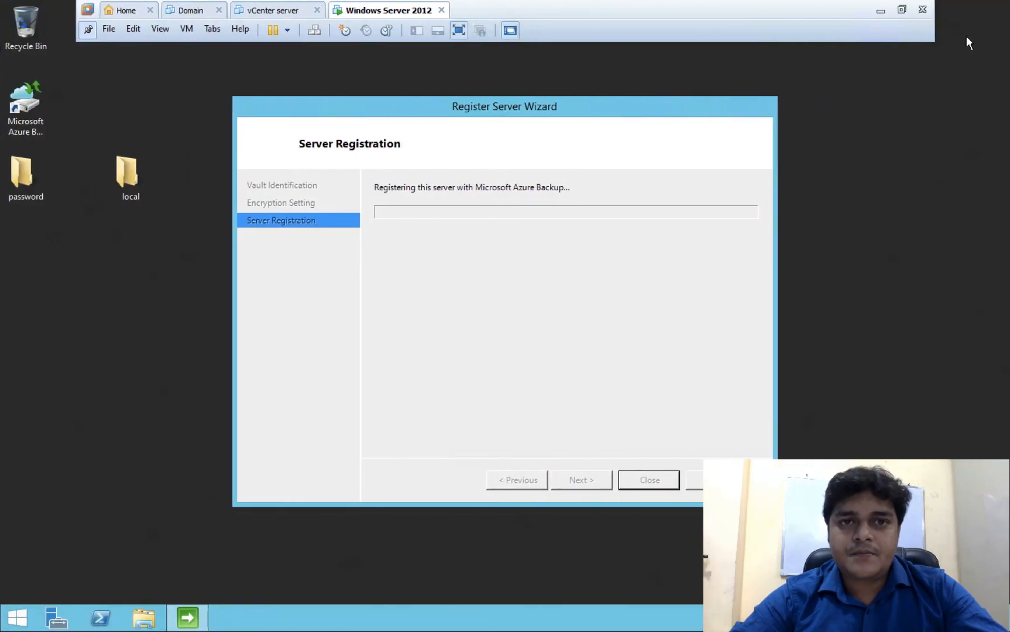
{"action": "key", "text": "ctrl+Left"}
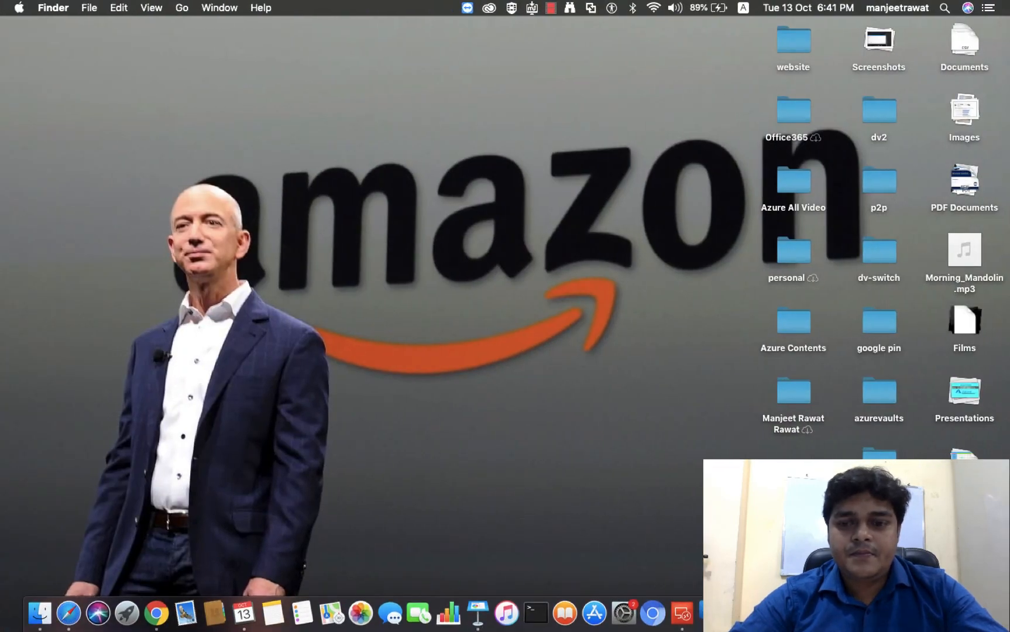
{"action": "right_click", "coordinate": [883, 613]}
{"action": "left_click", "coordinate": [559, 273]}
{"action": "key", "text": "ctrl+Right"}
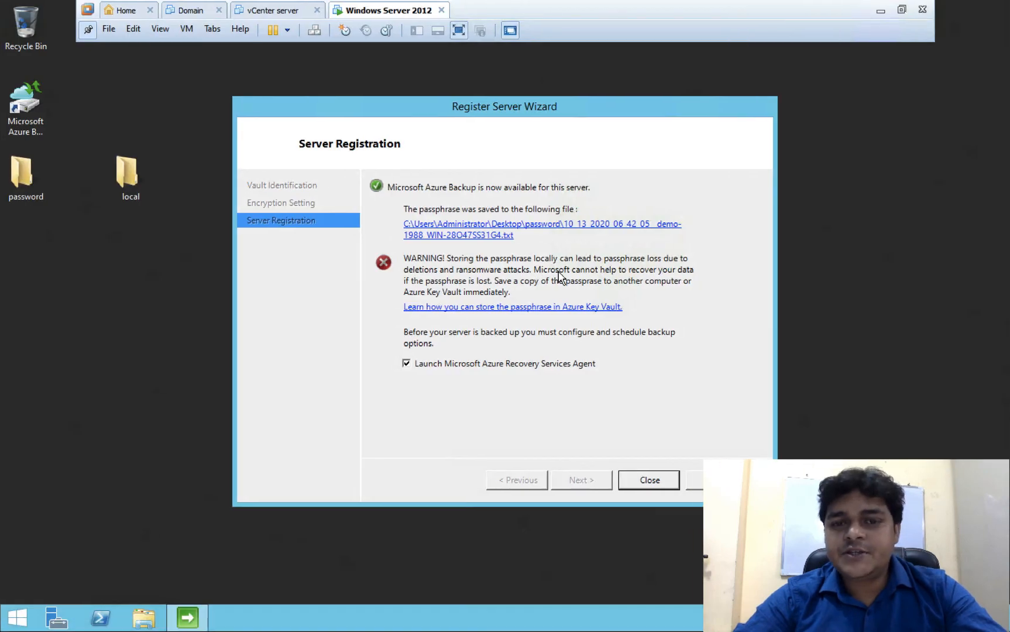
{"action": "left_click", "coordinate": [656, 479]}
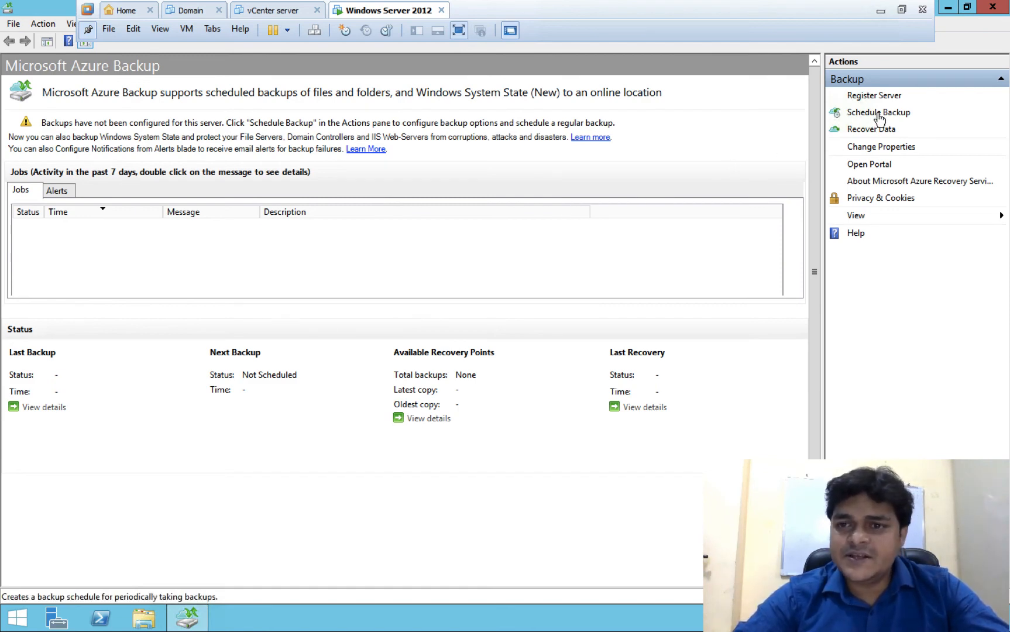
- Drag MARSAgentInstaller and the demo-1988 credentials file into the local folder, then restore the Azure Backup console
{"action": "left_click", "coordinate": [947, 8]}
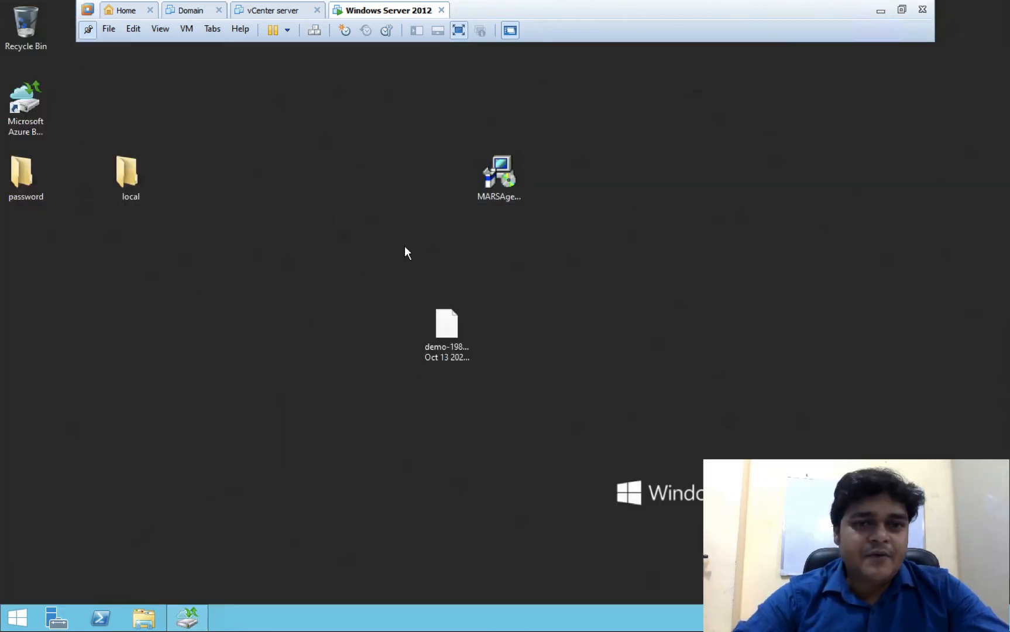
{"action": "left_click_drag", "start_coordinate": [499, 188], "coordinate": [124, 189]}
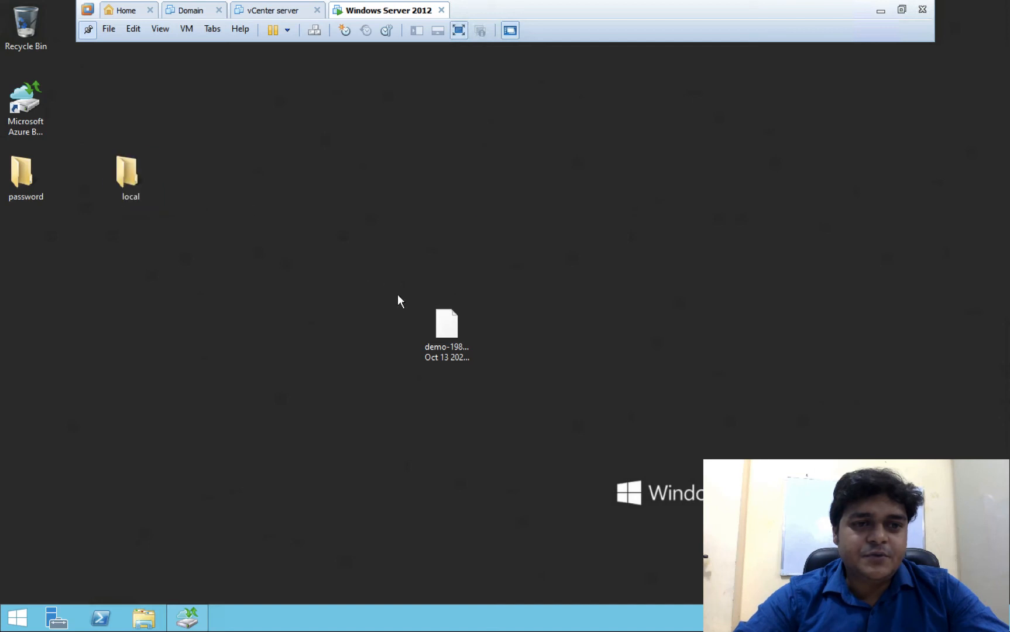
{"action": "left_click_drag", "start_coordinate": [457, 337], "coordinate": [130, 180]}
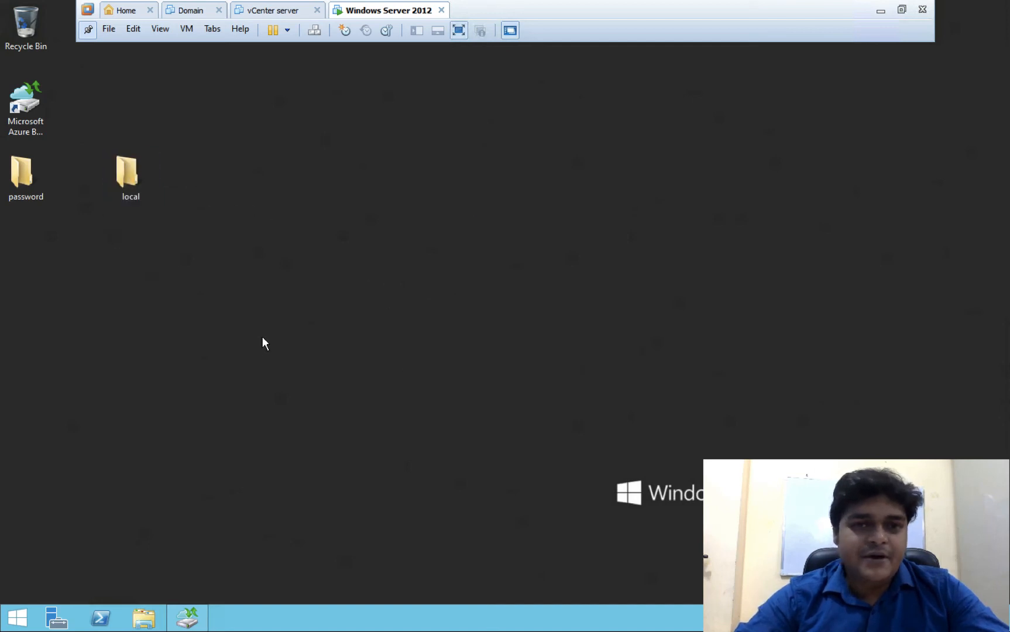
{"action": "left_click_drag", "start_coordinate": [39, 193], "coordinate": [170, 233]}
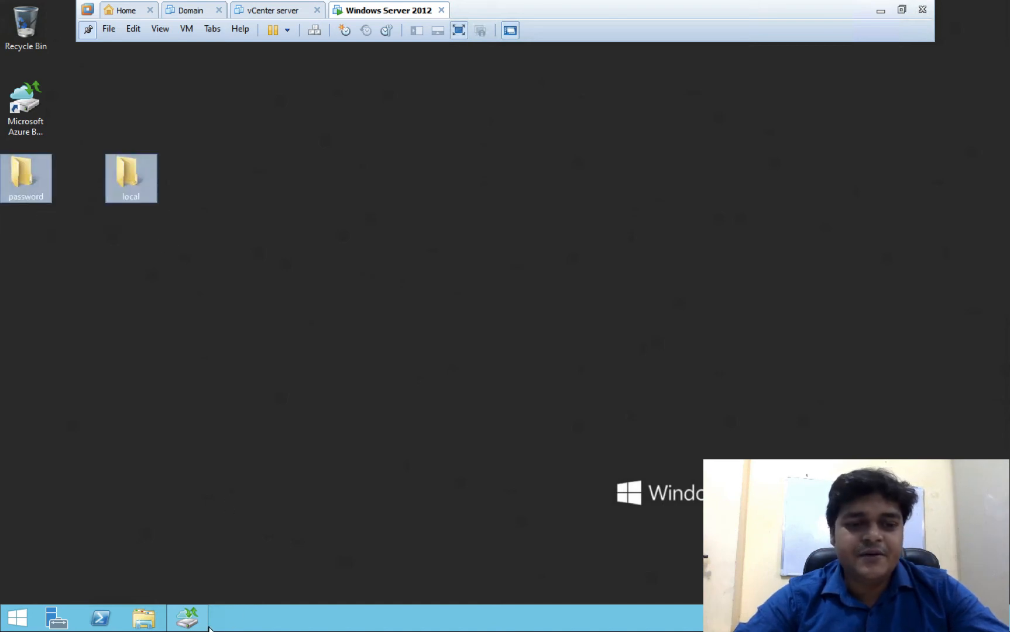
{"action": "left_click", "coordinate": [187, 618]}
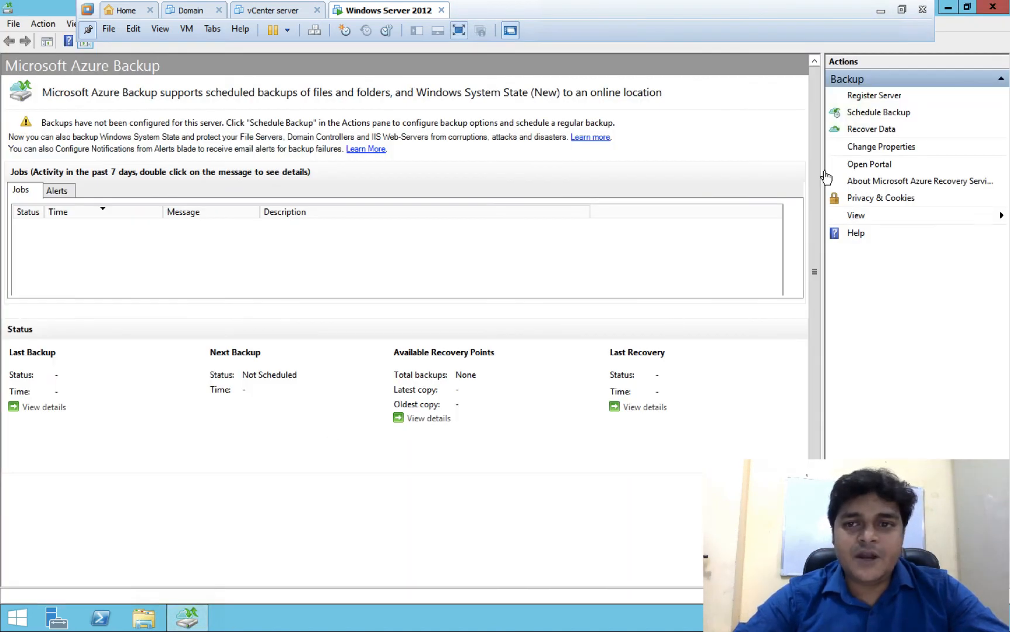
- Launch Schedule Backup, close the vCenter server and Domain tabs, and pass the Getting Started page
{"action": "left_click", "coordinate": [872, 113]}
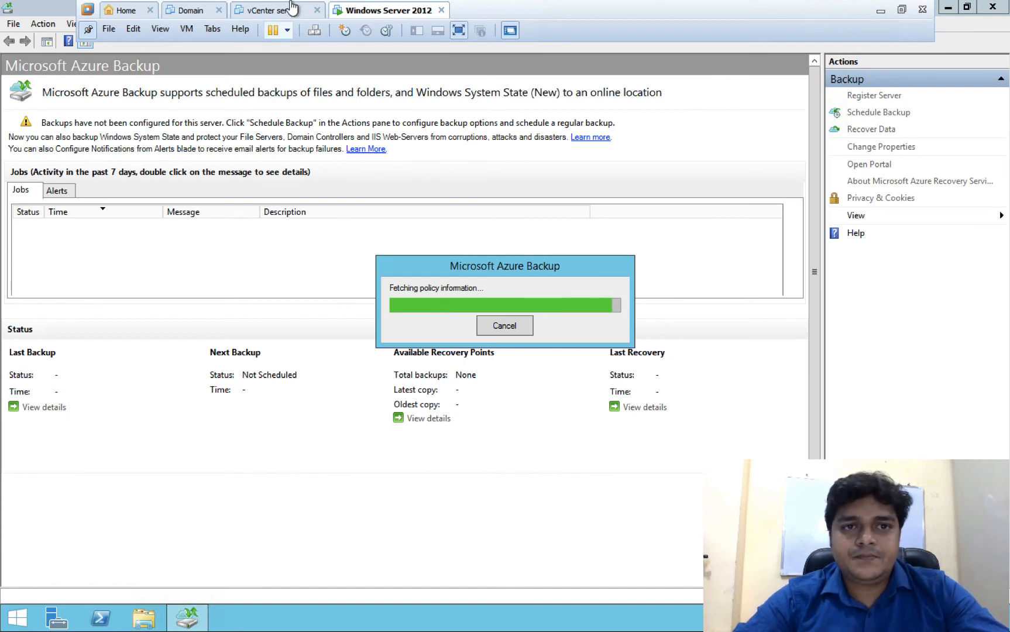
{"action": "left_click", "coordinate": [316, 10]}
{"action": "left_click", "coordinate": [219, 10]}
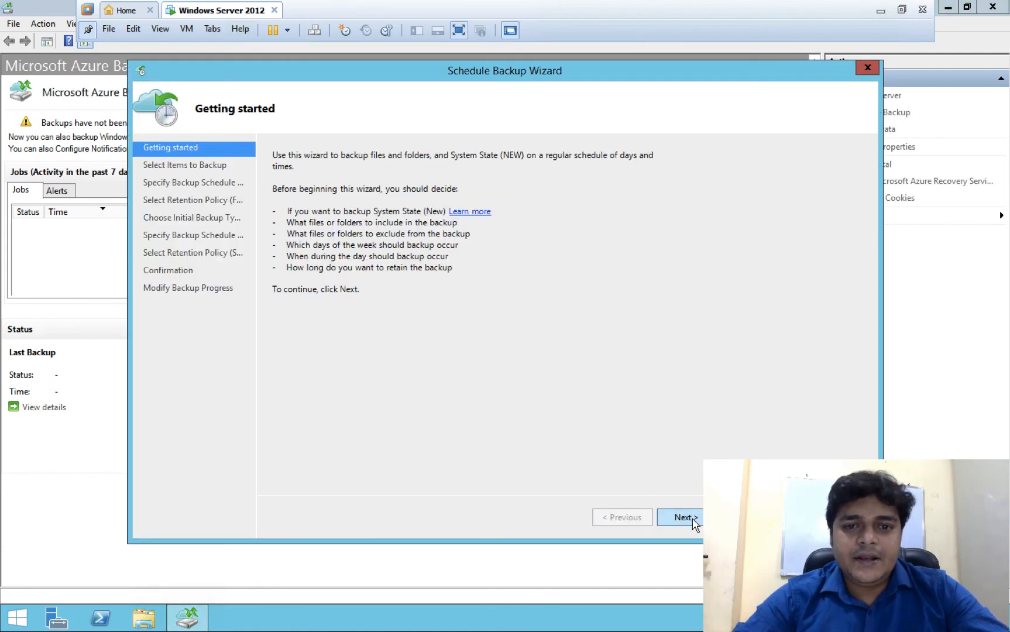
{"action": "left_click", "coordinate": [683, 517]}
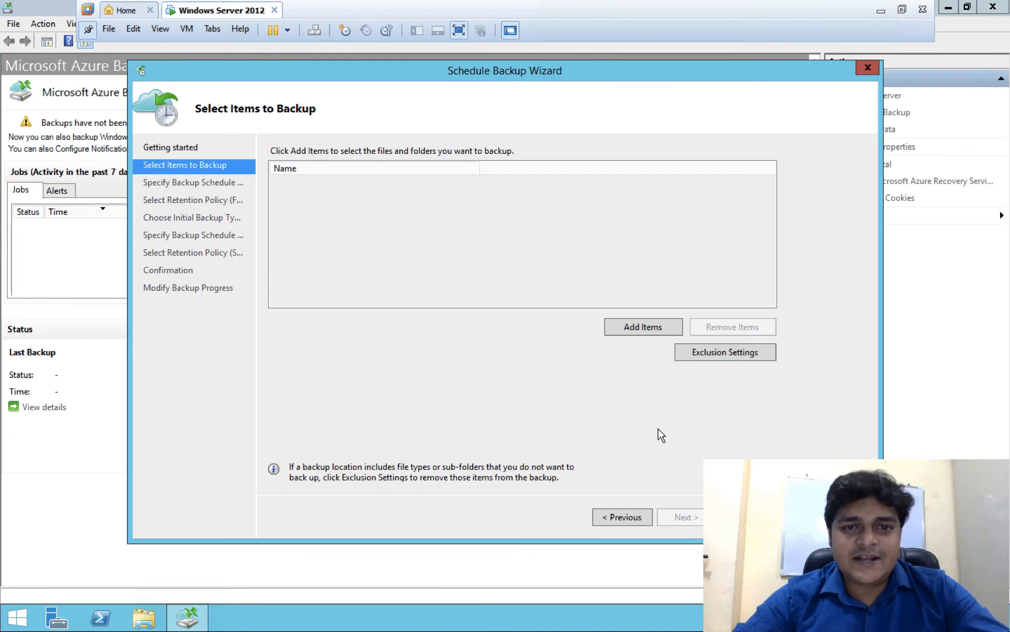
- Add the local and password folders from C:\Users\Administrator\Desktop as backup items and continue
{"action": "left_click", "coordinate": [644, 328]}
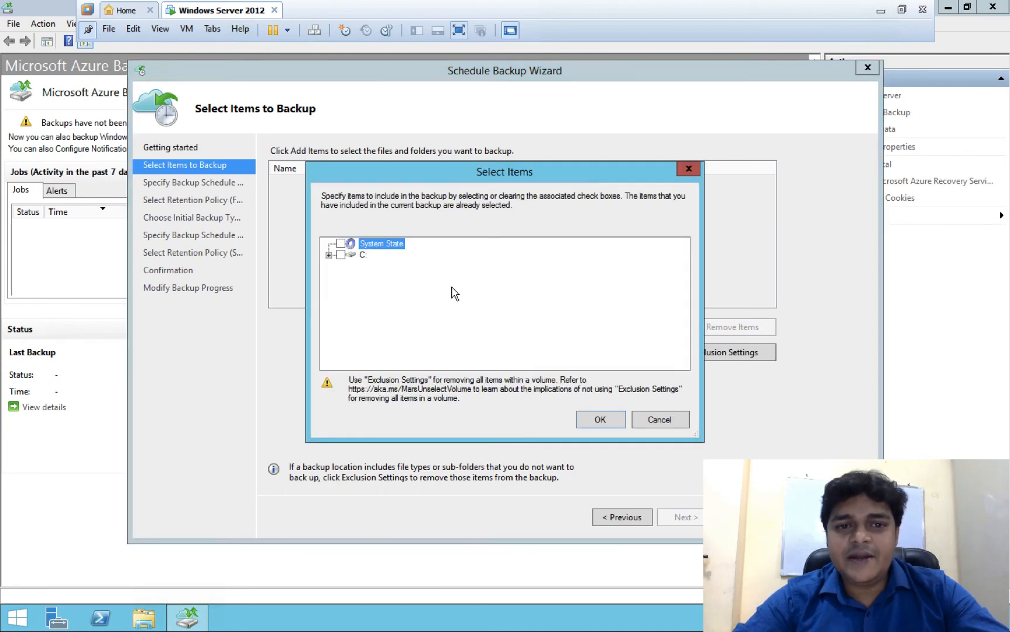
{"action": "left_click", "coordinate": [329, 255]}
{"action": "scroll", "coordinate": [383, 334], "scroll_direction": "down", "scroll_amount": 1}
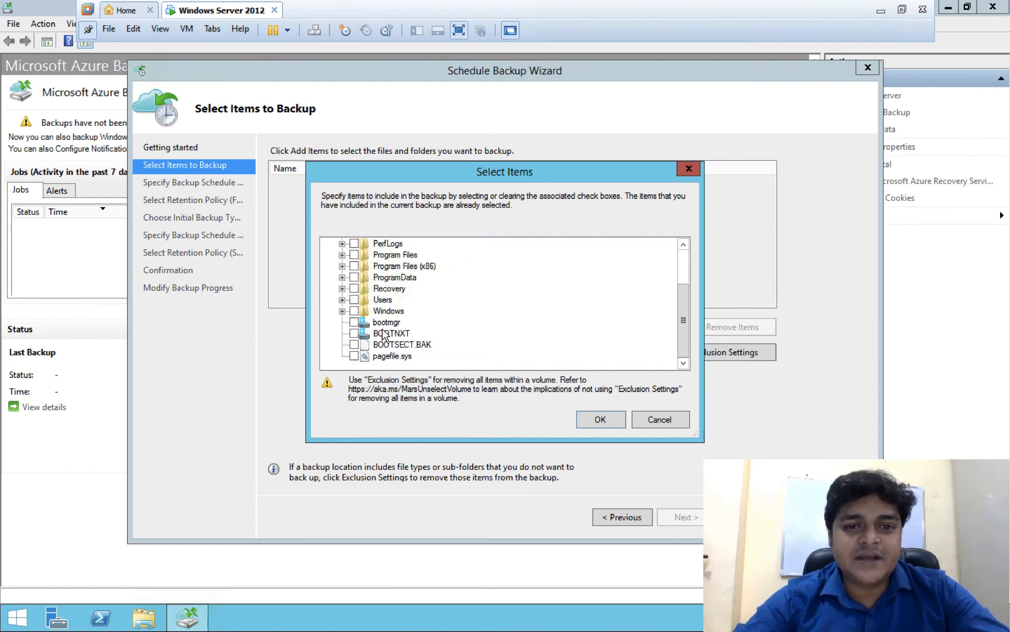
{"action": "left_click", "coordinate": [342, 299]}
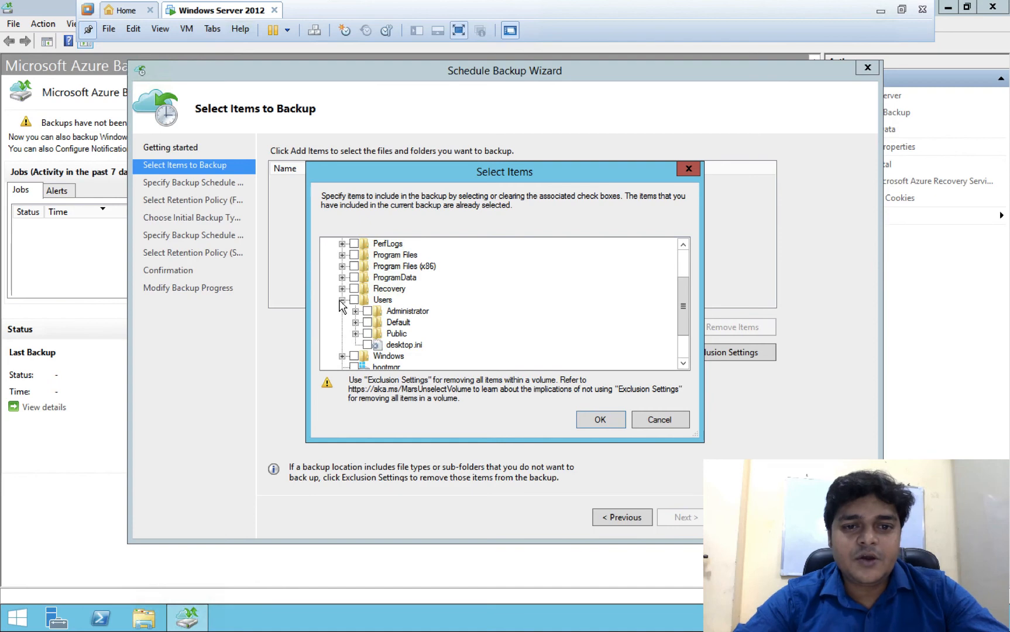
{"action": "left_click", "coordinate": [355, 311]}
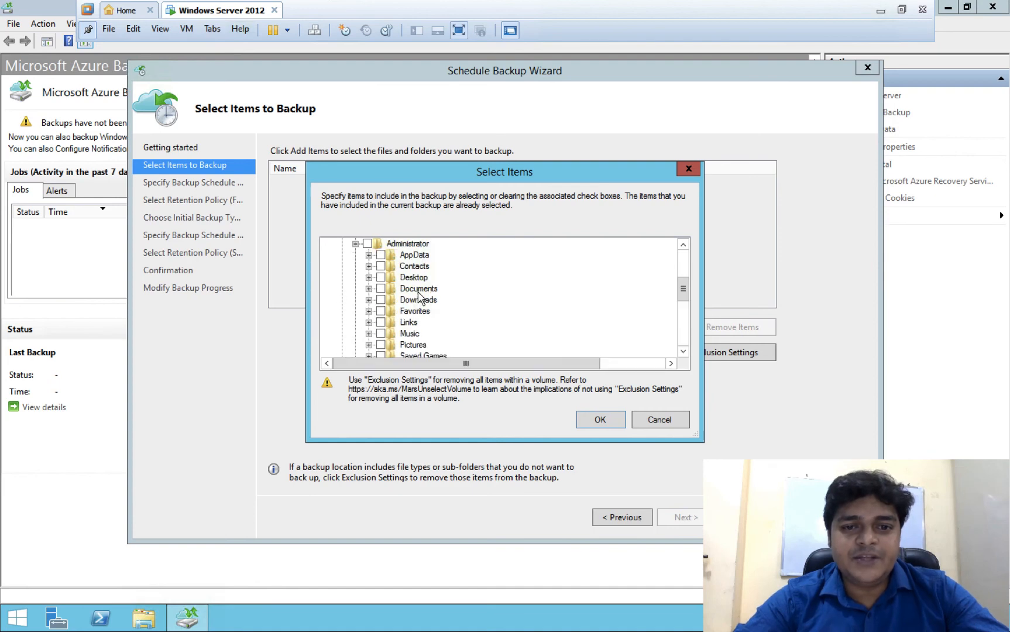
{"action": "left_click", "coordinate": [368, 277]}
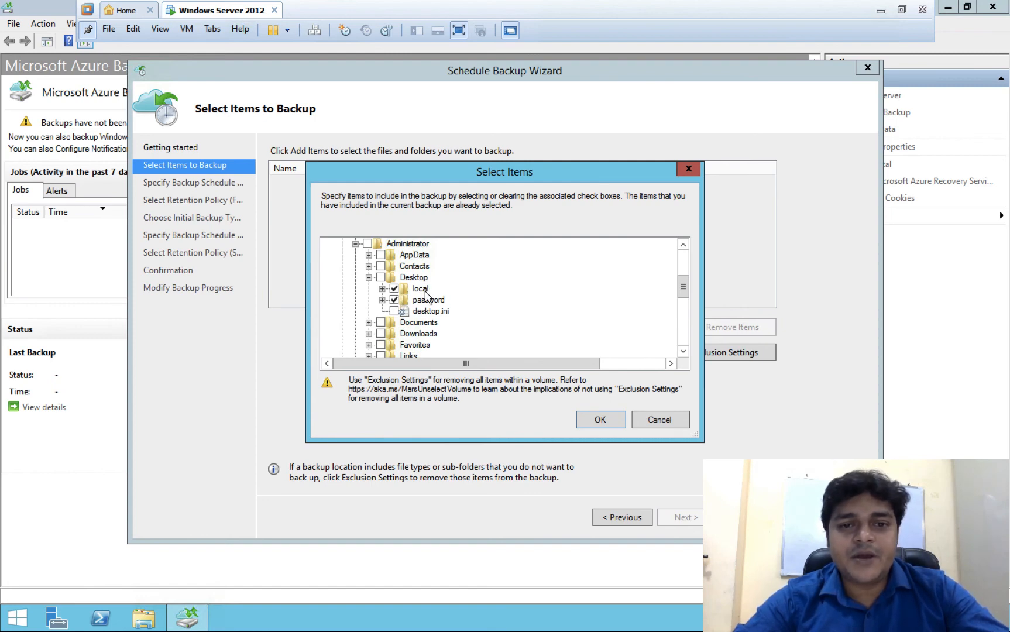
{"action": "left_click", "coordinate": [589, 420]}
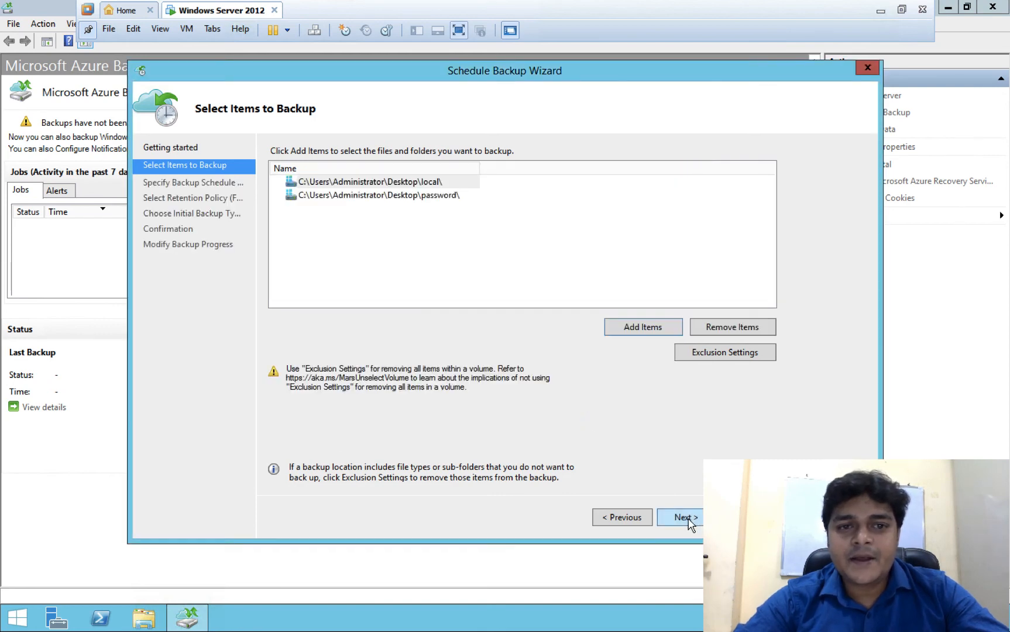
{"action": "left_click", "coordinate": [684, 518]}
- Accept the daily 5:30 PM schedule, 180-day retention and network initial backup, then finish the wizard
{"action": "left_click", "coordinate": [685, 518]}
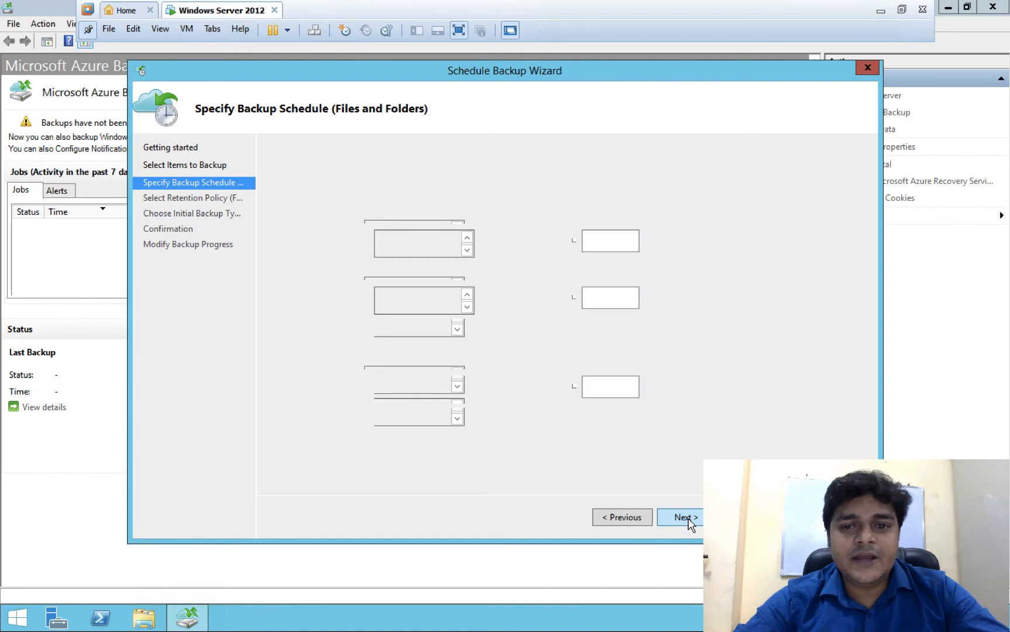
{"action": "left_click", "coordinate": [684, 518]}
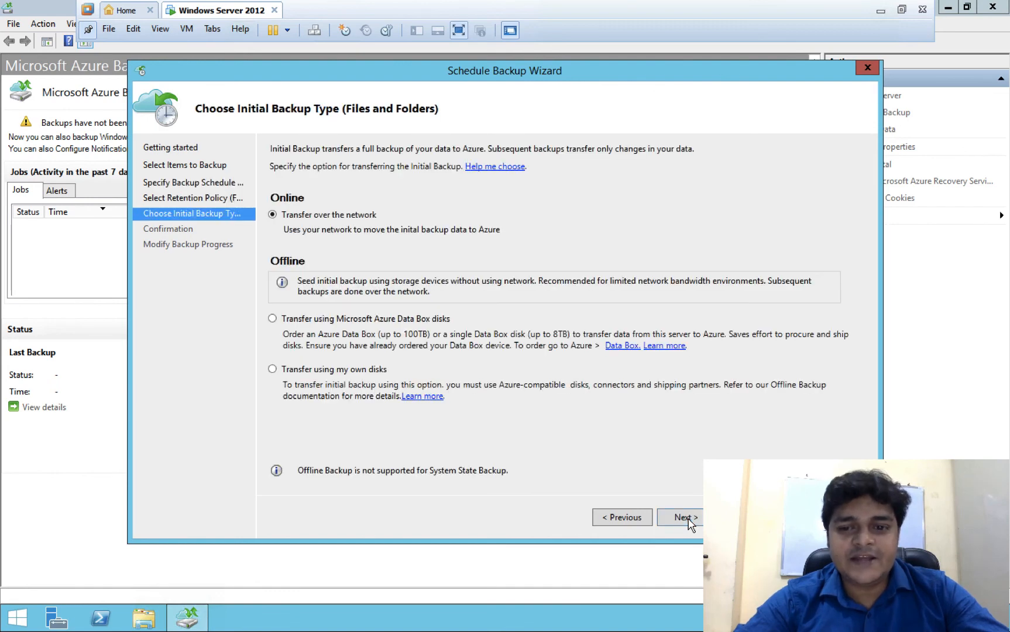
{"action": "left_click", "coordinate": [685, 519]}
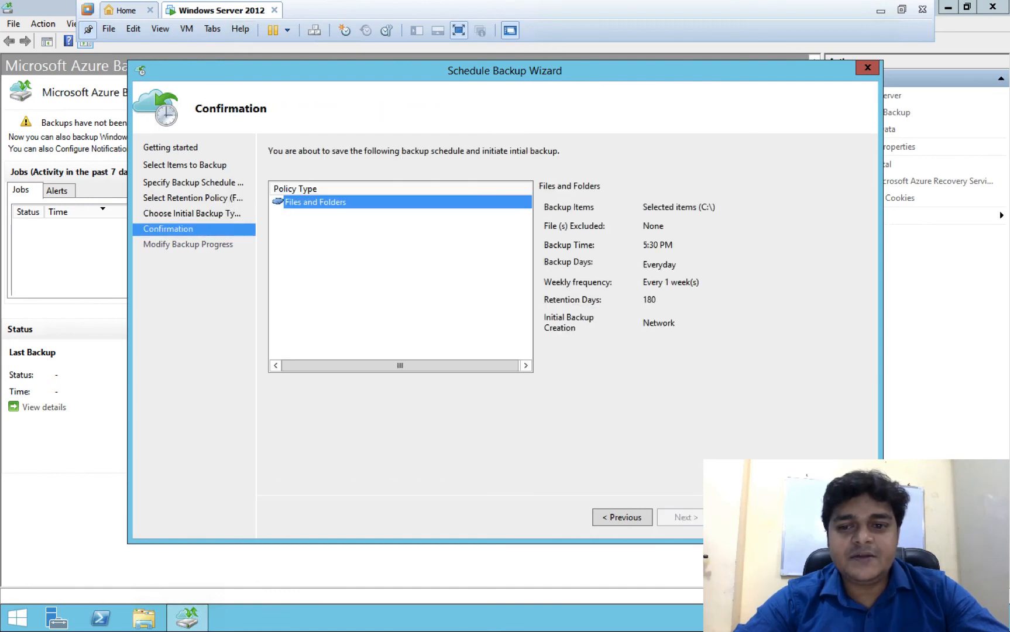
{"action": "key", "text": "Return"}
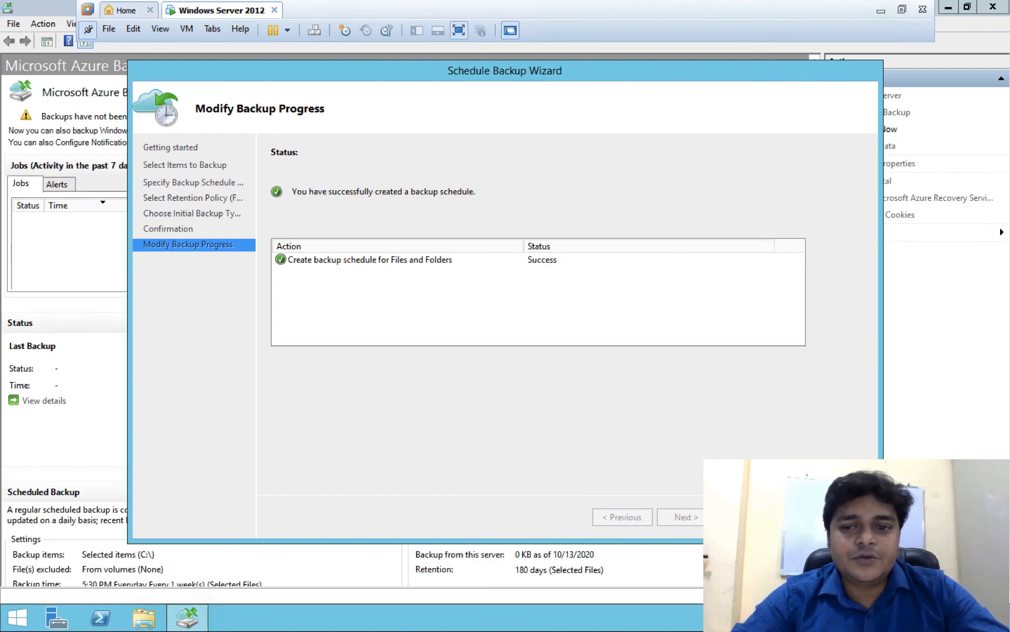
{"action": "key", "text": "Return"}
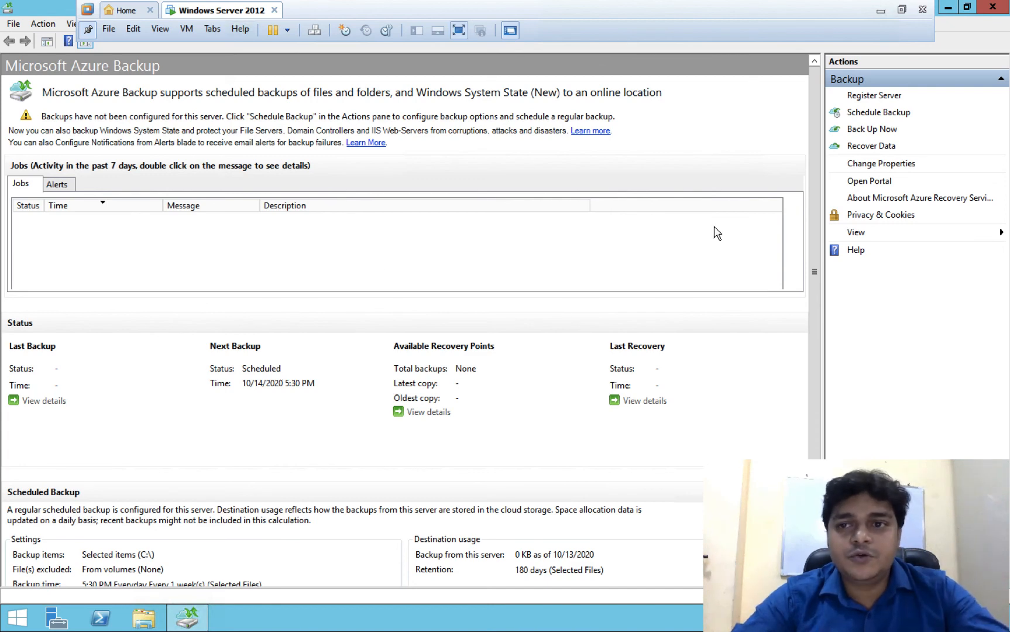
- Run an immediate files-and-folders backup retained until 11/12/2020
{"action": "left_click", "coordinate": [871, 130]}
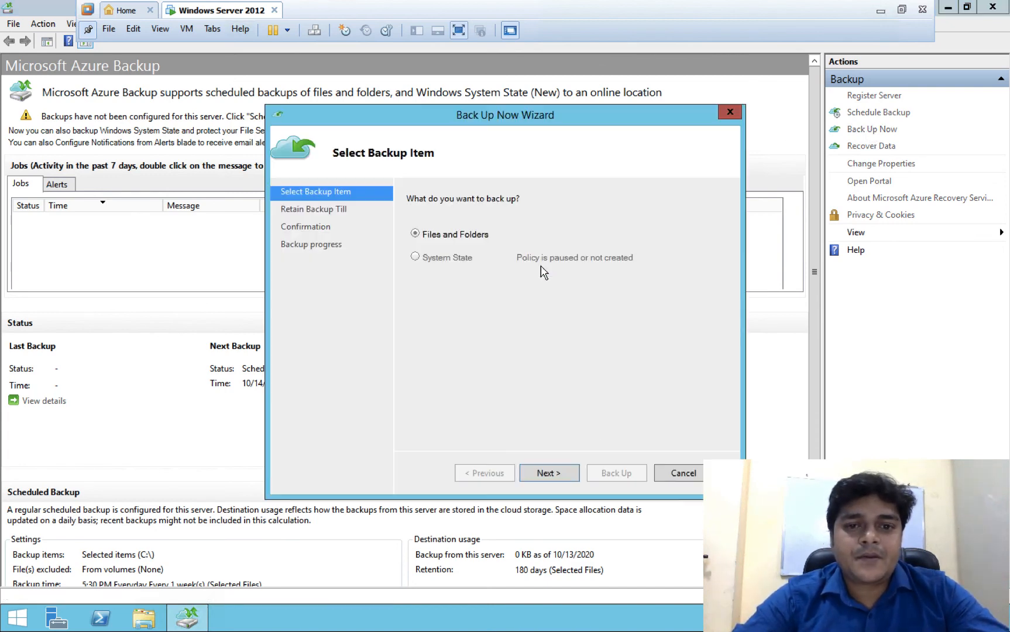
{"action": "left_click", "coordinate": [557, 474]}
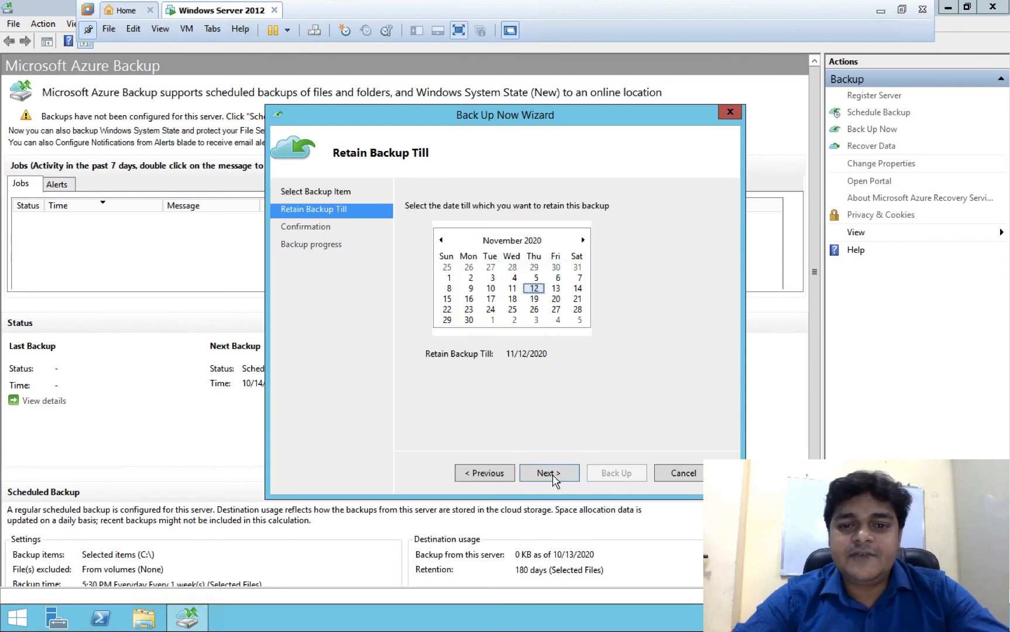
{"action": "left_click", "coordinate": [552, 472]}
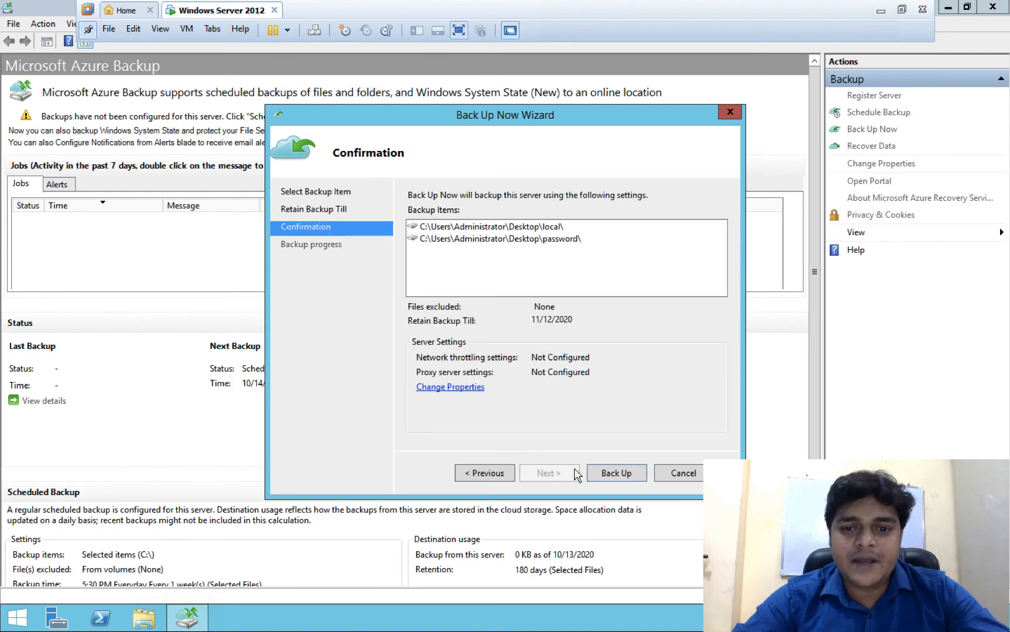
{"action": "left_click", "coordinate": [622, 475]}
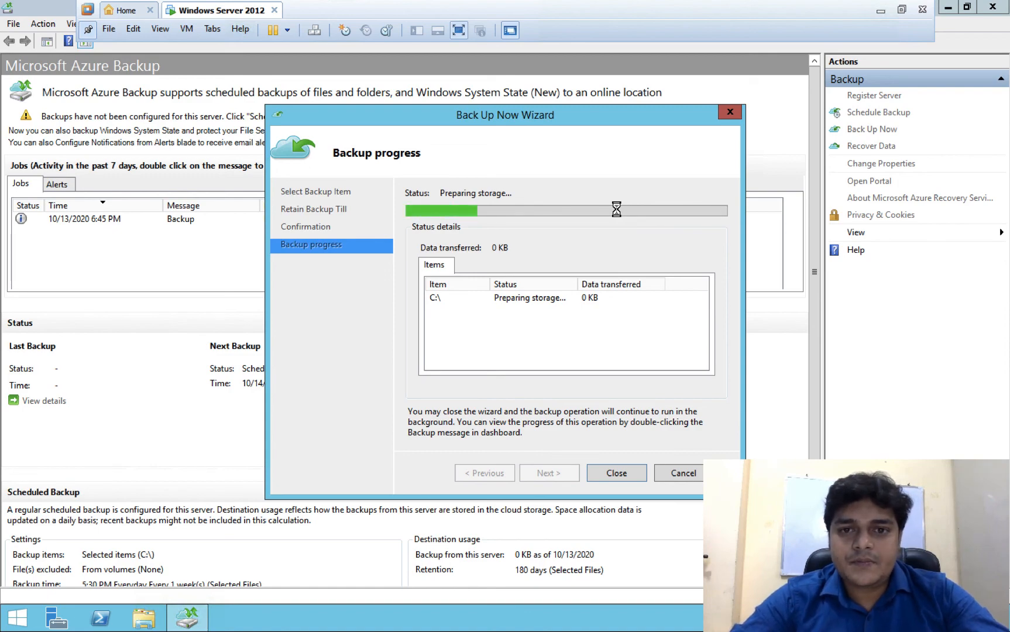
- Close the backup wizard once the job completes successfully
{"action": "key", "text": "ctrl+Left"}
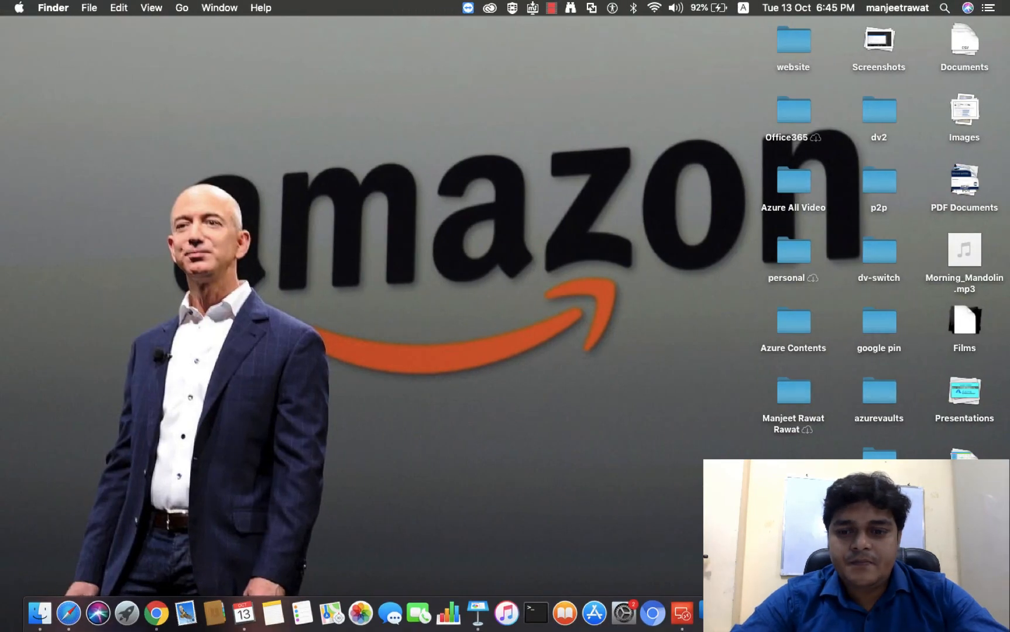
{"action": "right_click", "coordinate": [883, 613]}
{"action": "left_click", "coordinate": [604, 403]}
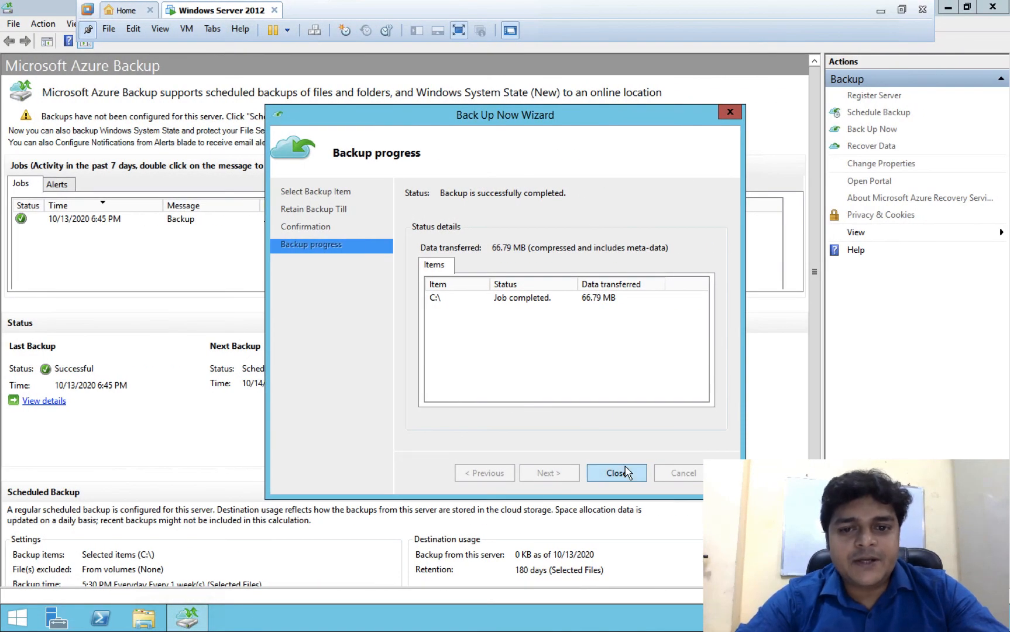
{"action": "left_click", "coordinate": [616, 473]}
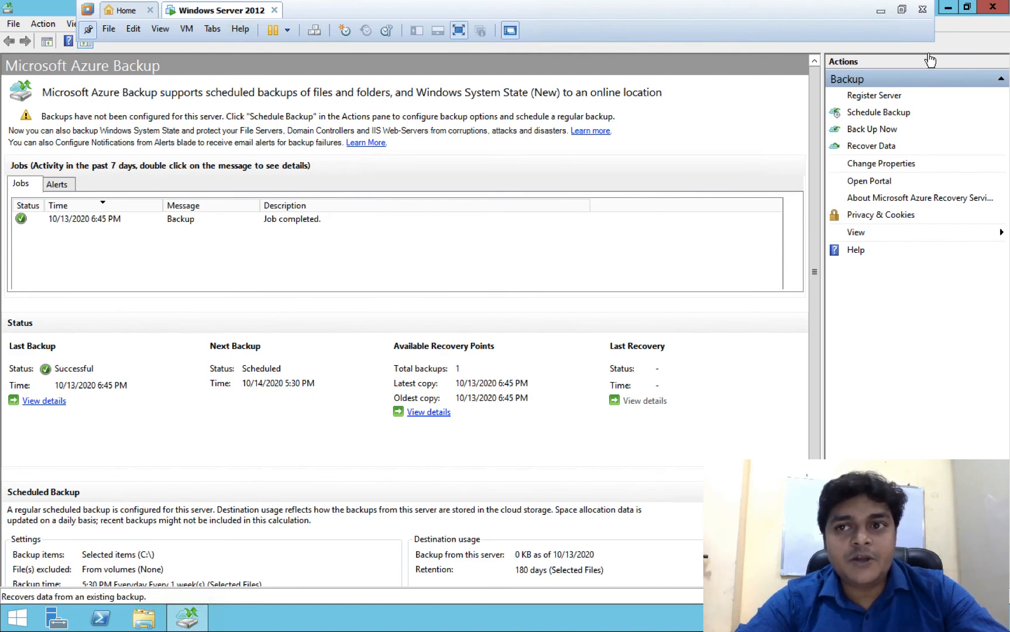
- Return to the demo-1988 vault in the Azure portal and open its Backup items
{"action": "left_click", "coordinate": [948, 8]}
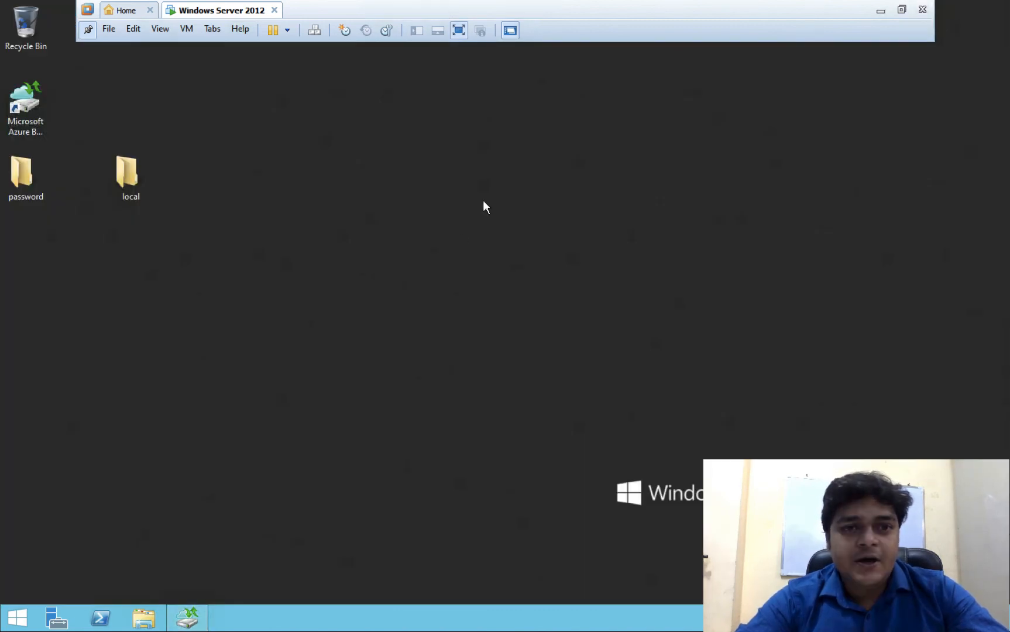
{"action": "key", "text": "ctrl+Left"}
{"action": "key", "text": "ctrl+Right"}
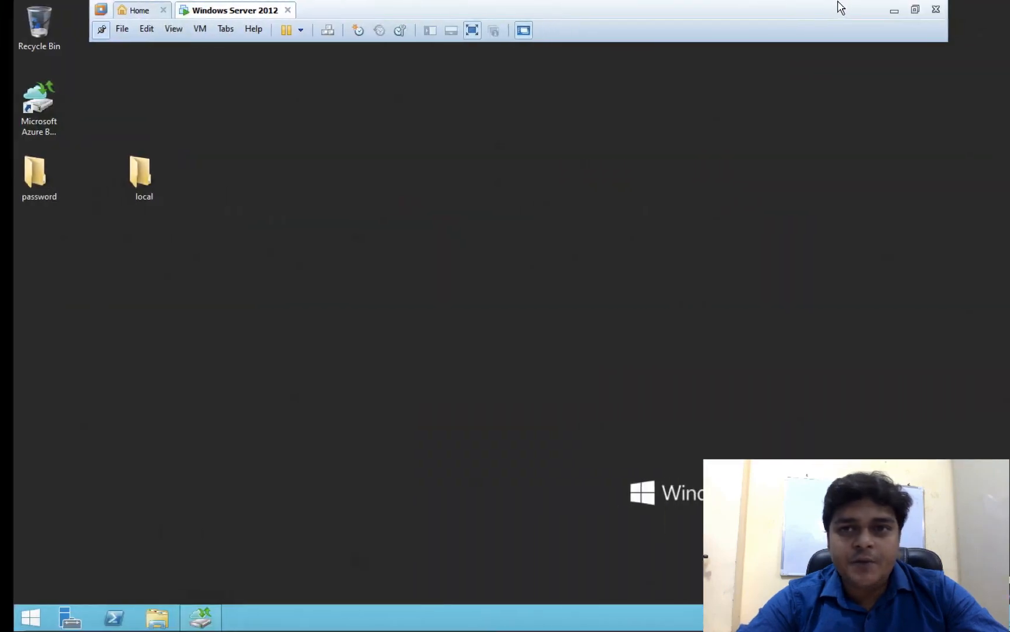
{"action": "left_click", "coordinate": [876, 11]}
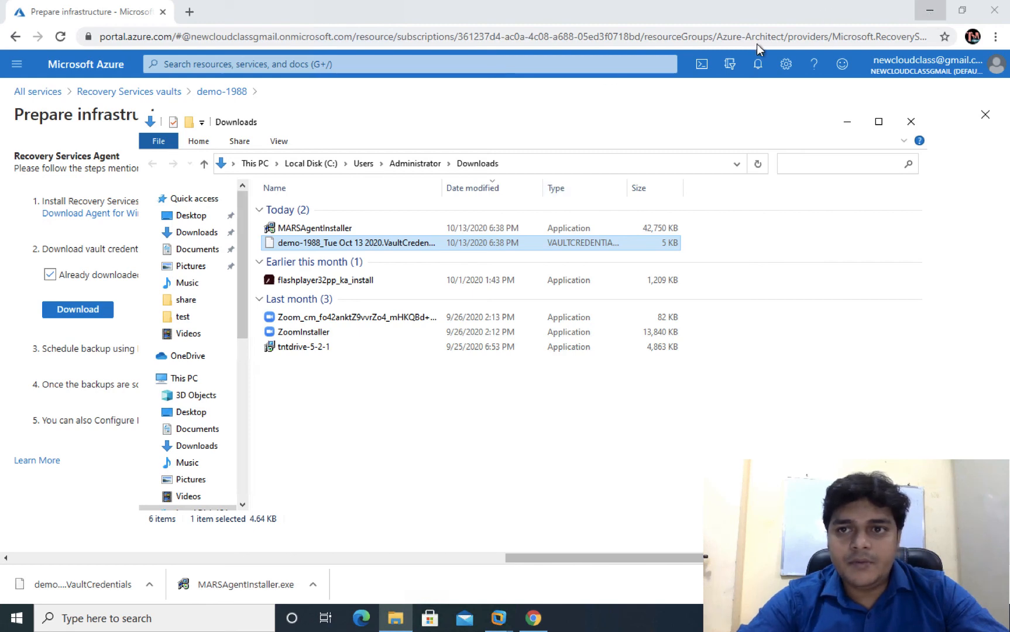
{"action": "left_click", "coordinate": [212, 93]}
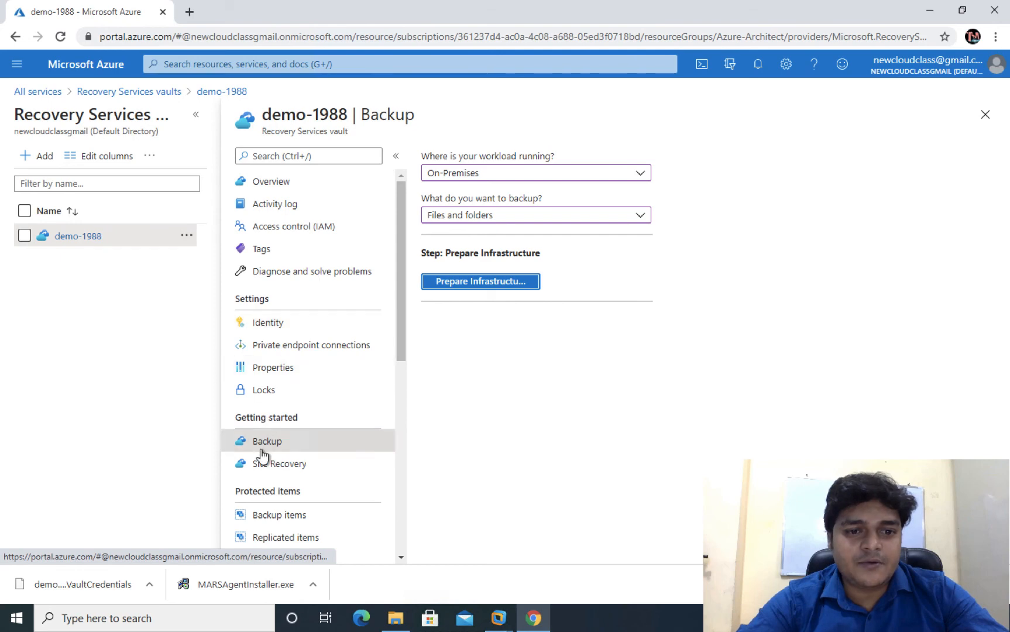
{"action": "scroll", "coordinate": [273, 491], "scroll_direction": "down", "scroll_amount": 2}
{"action": "left_click", "coordinate": [277, 396]}
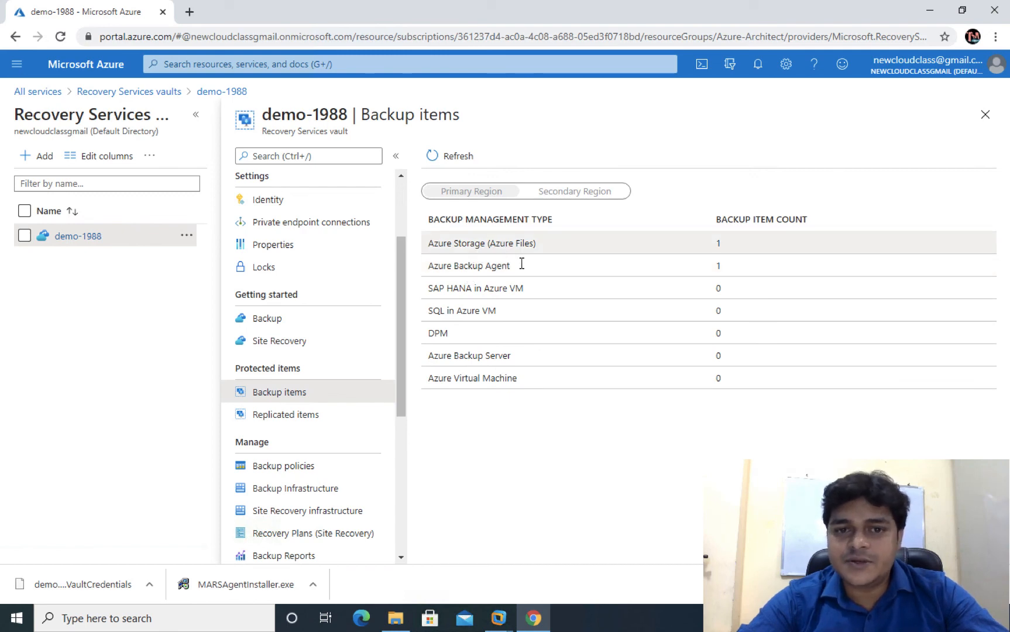
- Open the Azure Backup Agent's C:\ backup item details
{"action": "left_click", "coordinate": [488, 268]}
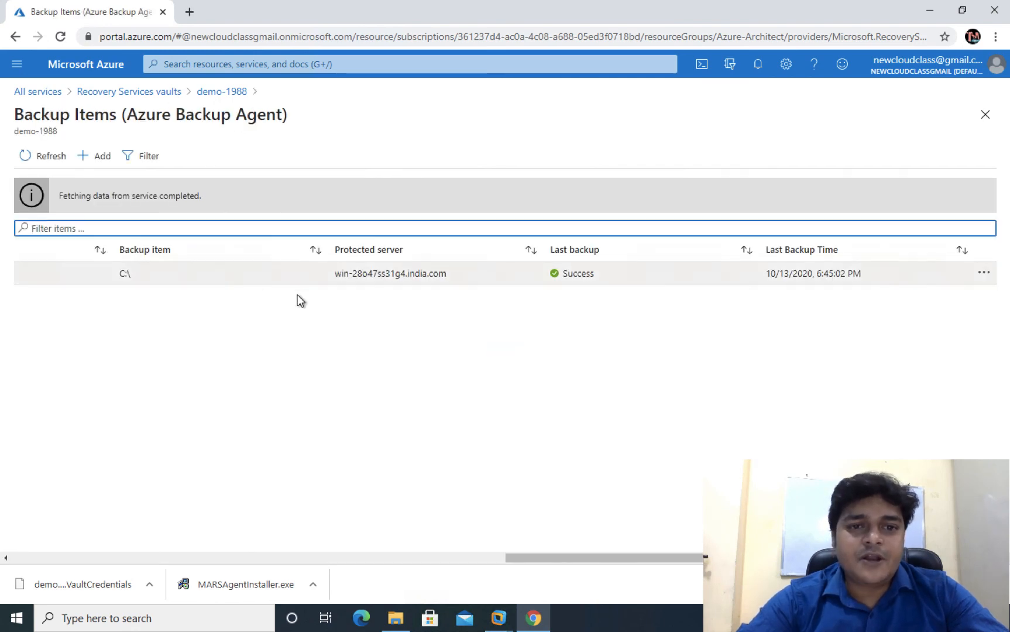
{"action": "left_click_drag", "start_coordinate": [450, 274], "coordinate": [319, 273]}
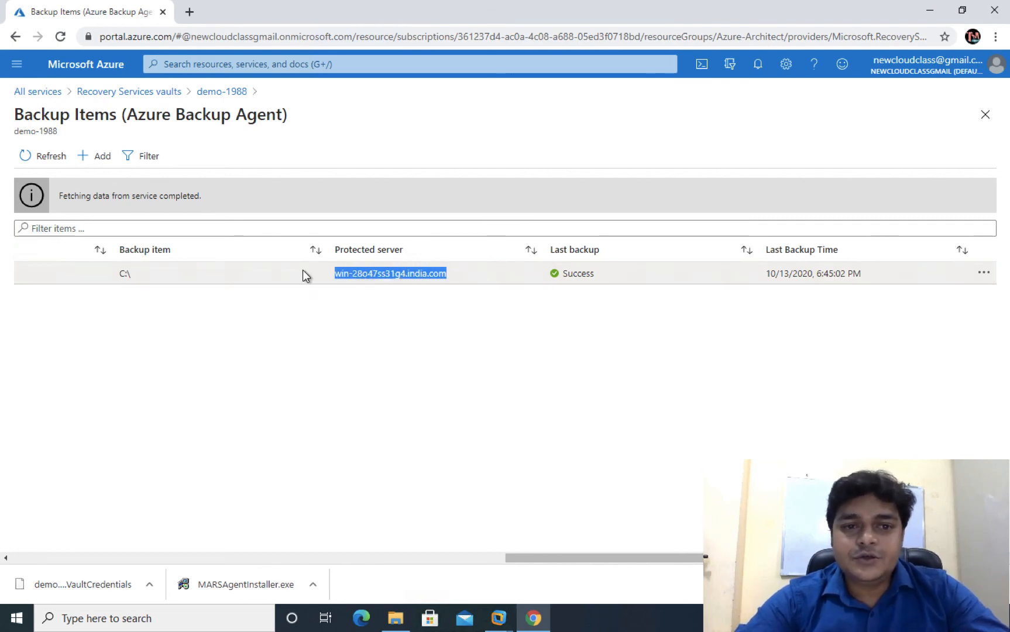
{"action": "left_click", "coordinate": [349, 275]}
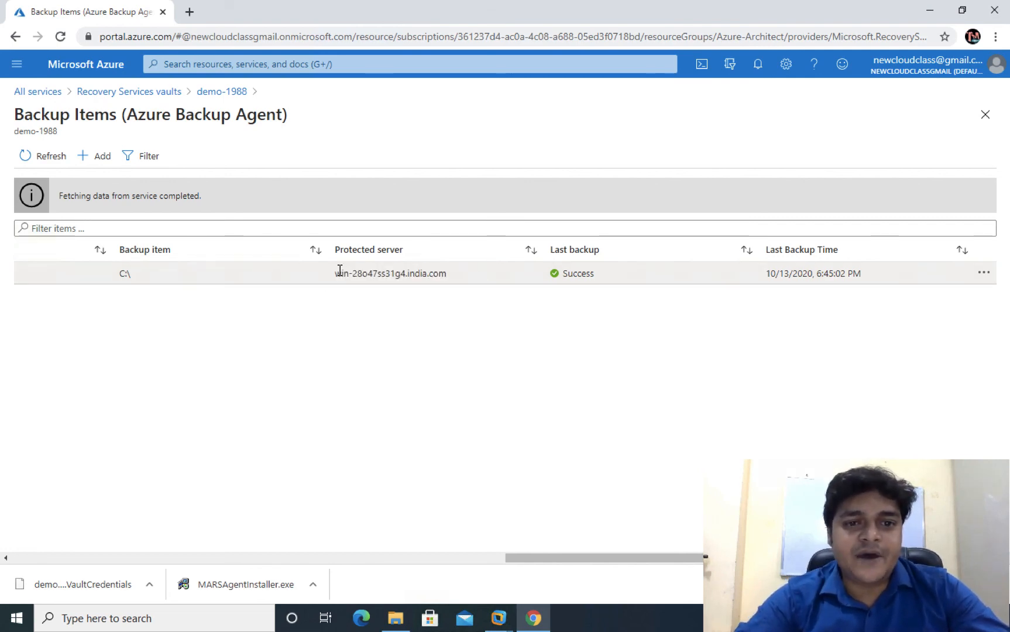
{"action": "left_click", "coordinate": [339, 273]}
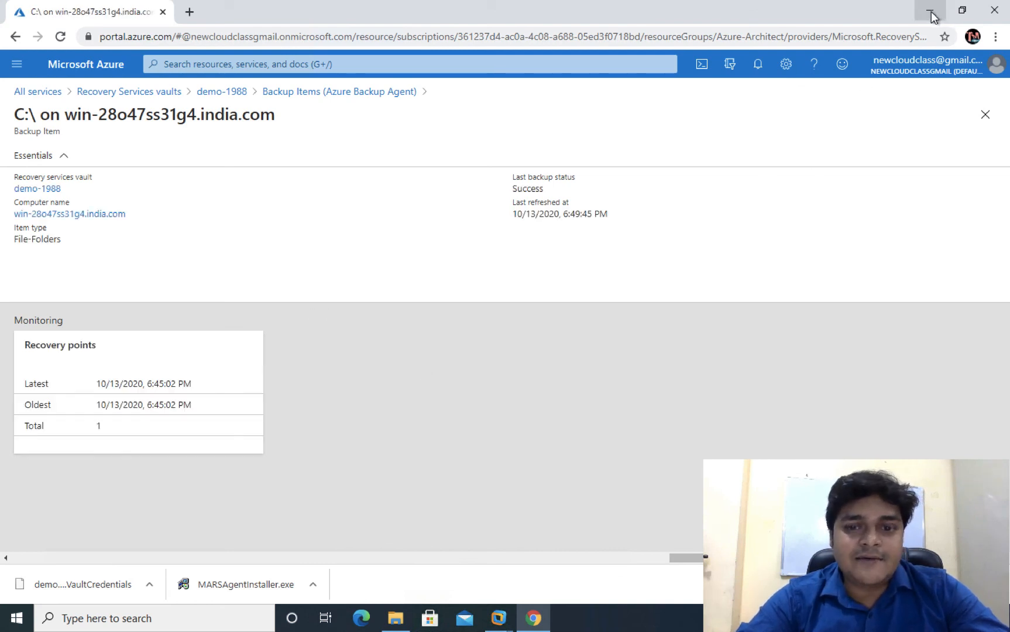
- Delete the password and local folders from the virtual machine's desktop
{"action": "mouse_move", "coordinate": [499, 617]}
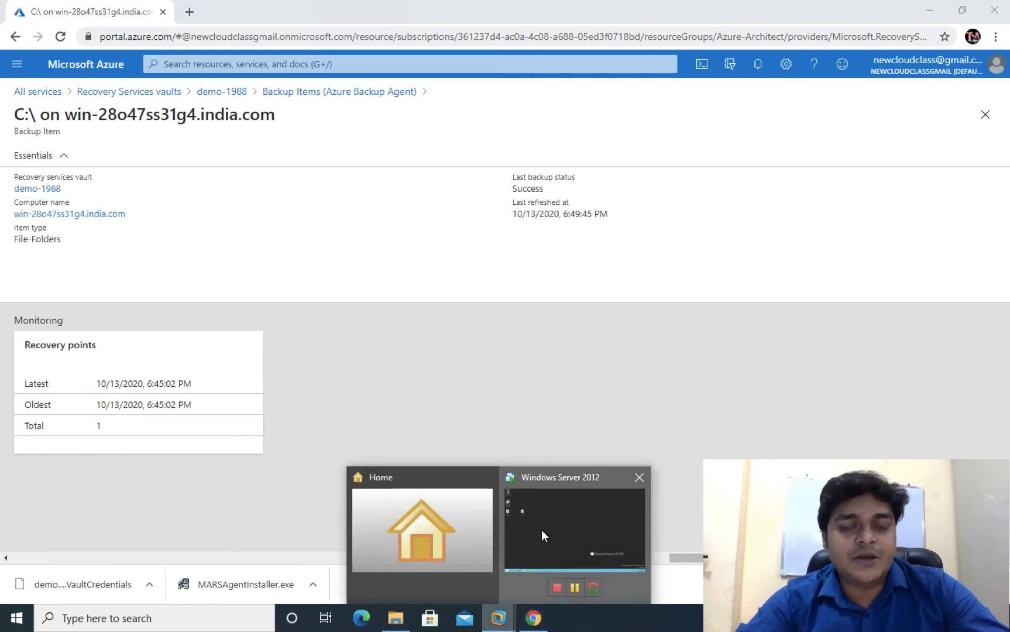
{"action": "left_click", "coordinate": [541, 532]}
{"action": "left_click_drag", "start_coordinate": [174, 203], "coordinate": [32, 179]}
{"action": "right_click", "coordinate": [31, 179]}
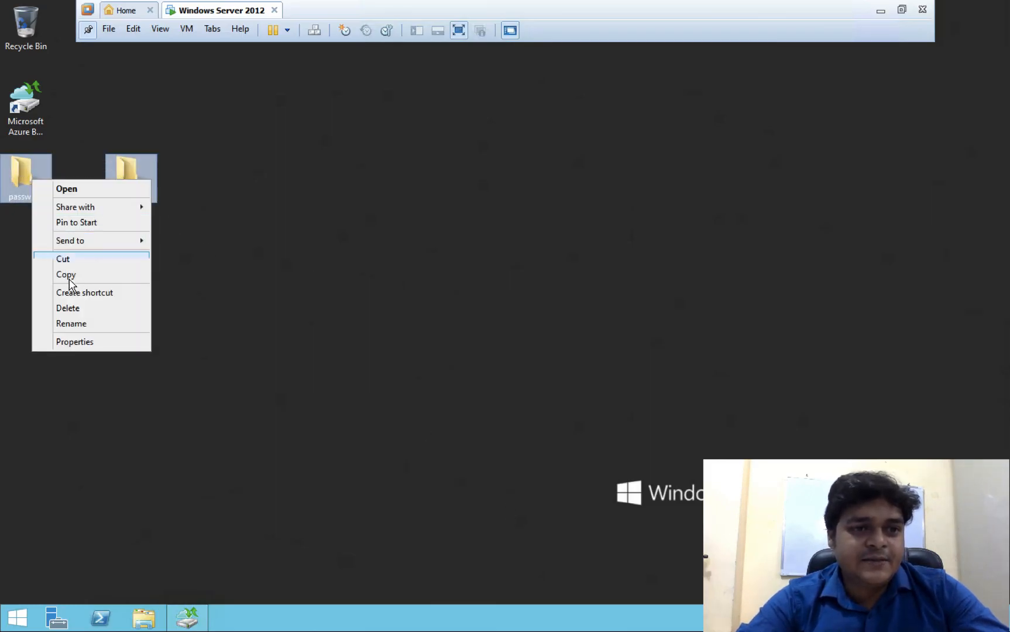
{"action": "left_click", "coordinate": [74, 310]}
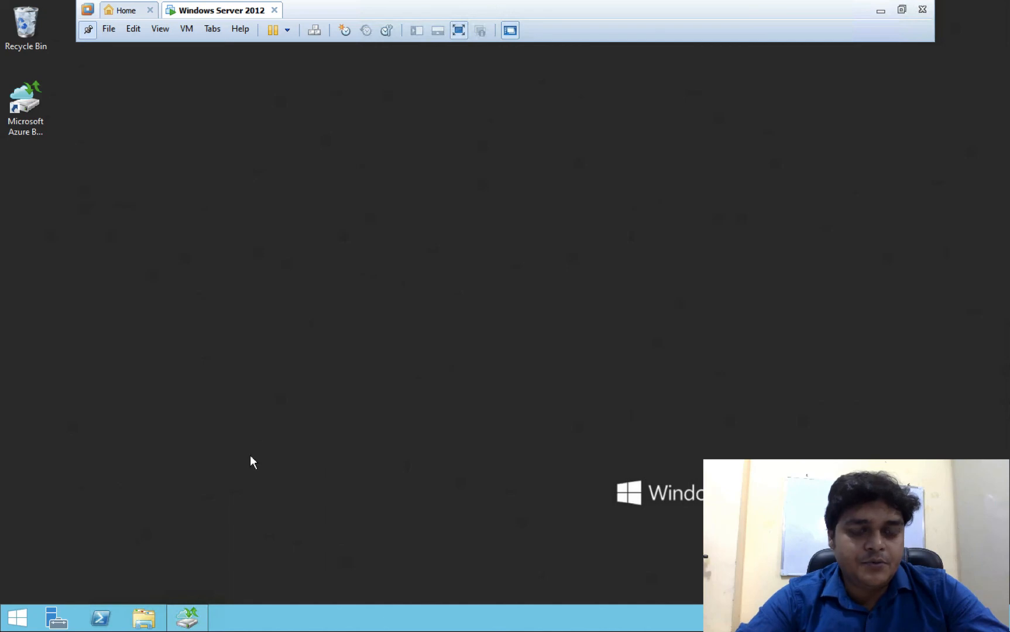
- Permanently delete both folders from the Recycle Bin and return to the Azure Backup console
{"action": "double_click", "coordinate": [25, 23]}
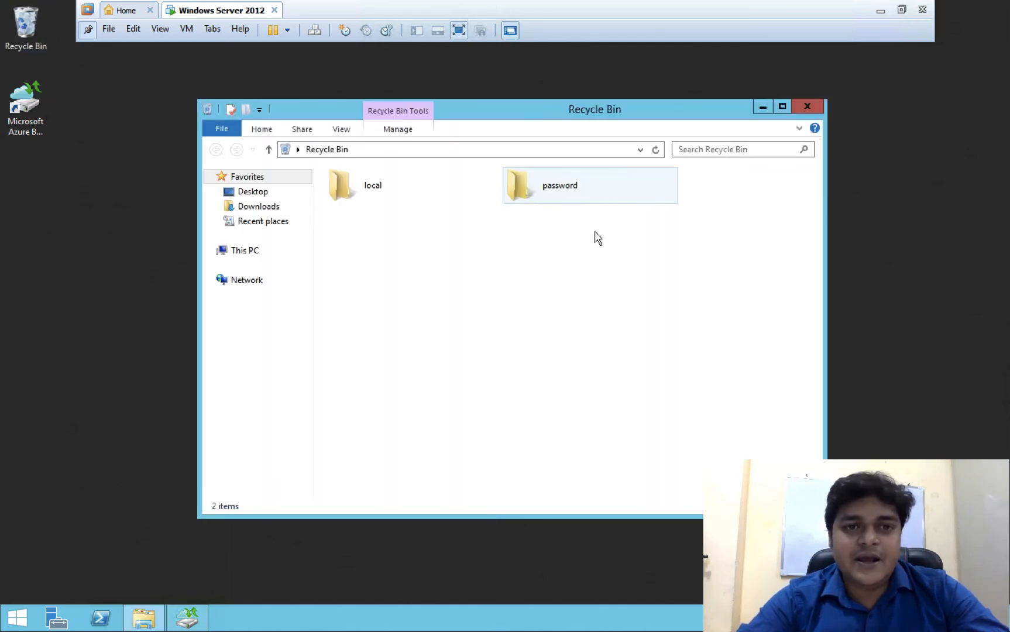
{"action": "left_click_drag", "start_coordinate": [620, 221], "coordinate": [393, 190]}
{"action": "right_click", "coordinate": [402, 187]}
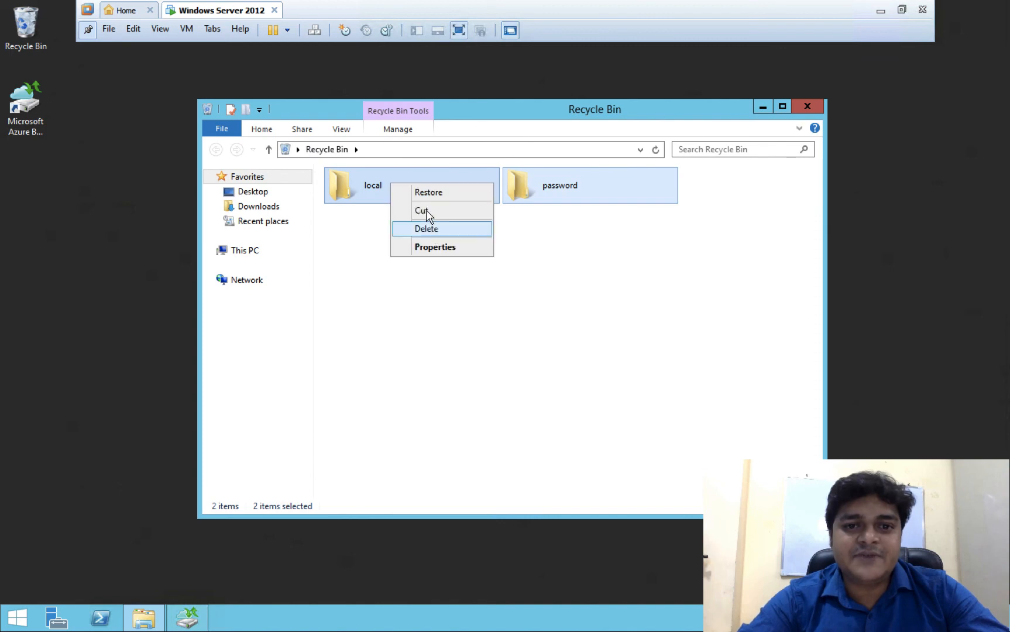
{"action": "left_click", "coordinate": [462, 229]}
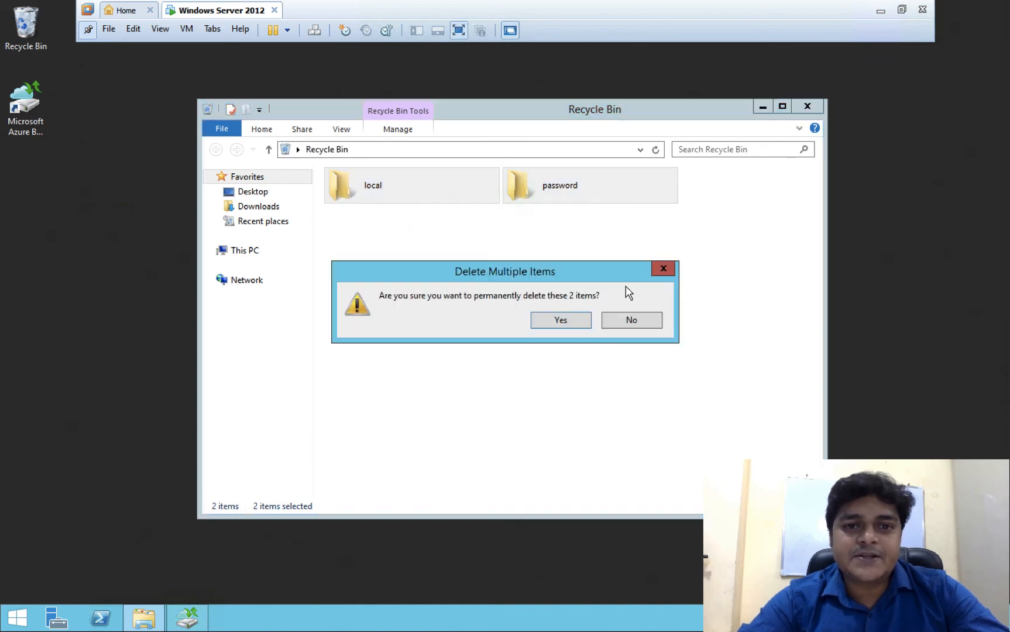
{"action": "left_click", "coordinate": [560, 321]}
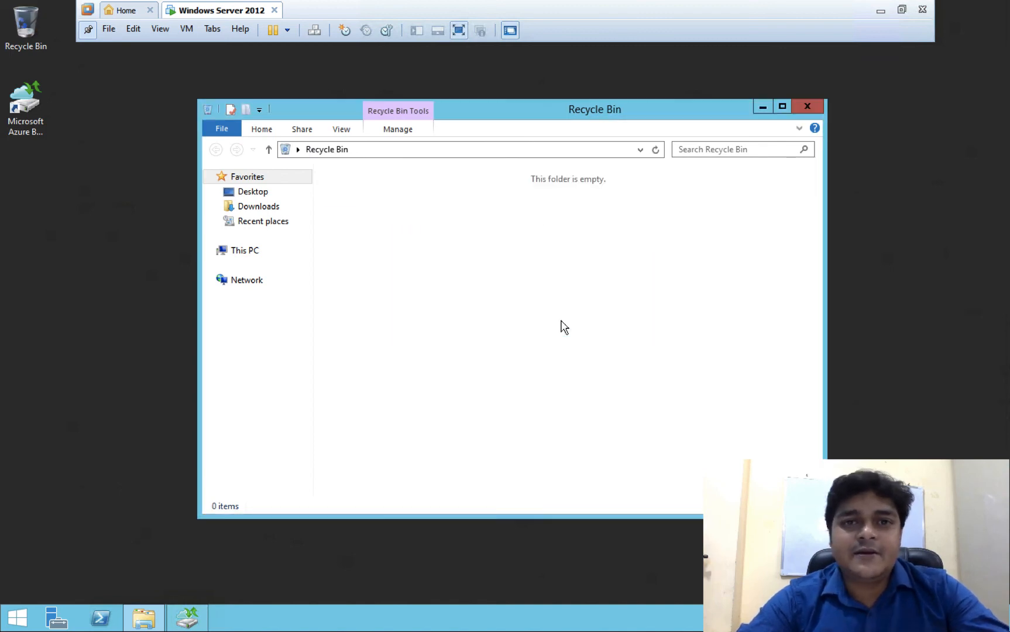
{"action": "left_click", "coordinate": [810, 108]}
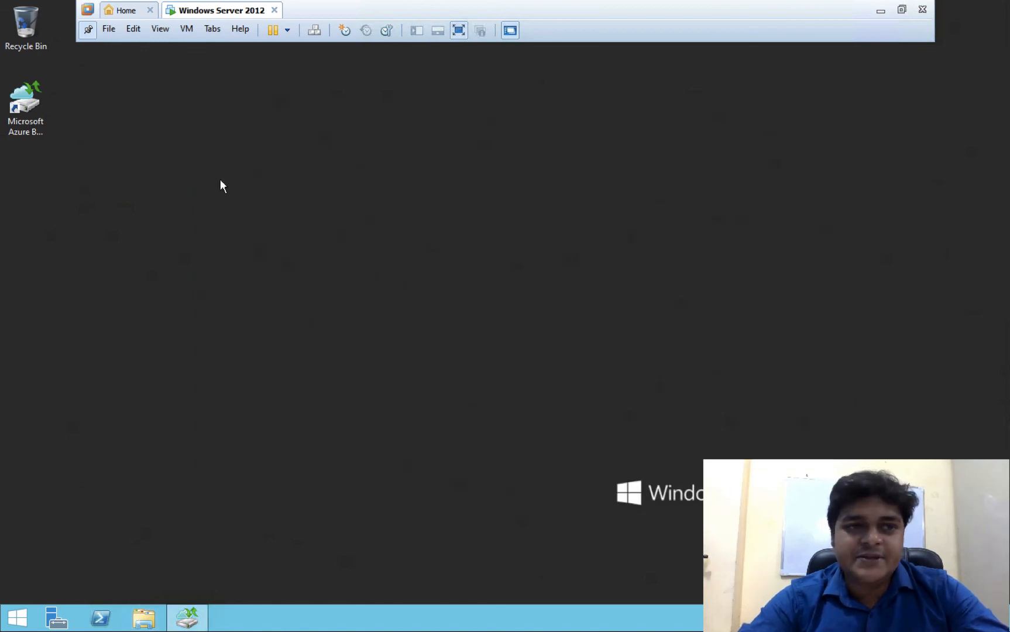
{"action": "left_click", "coordinate": [196, 625]}
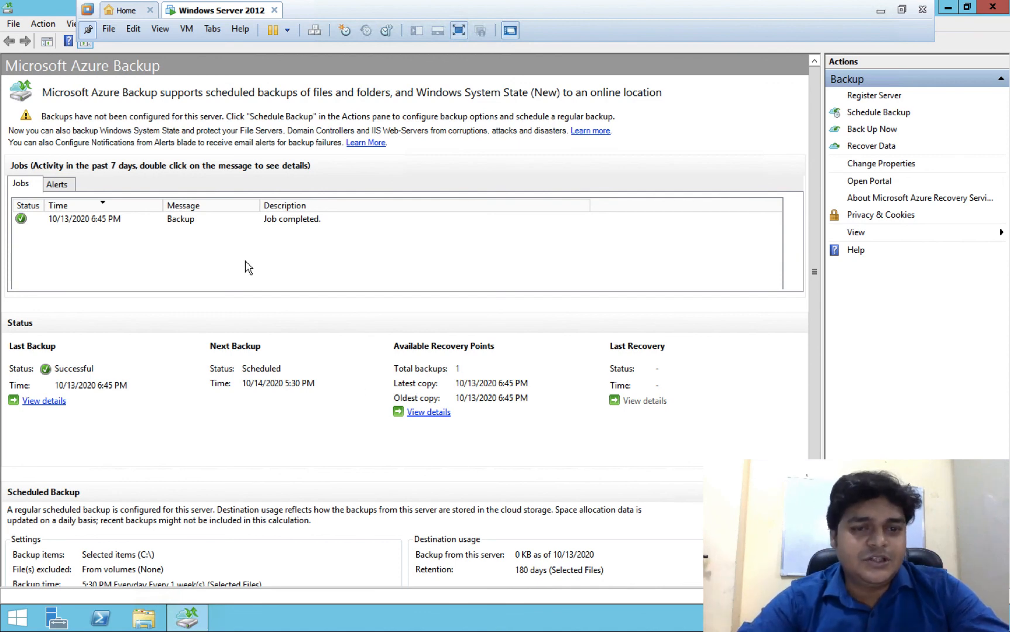
- Start recovering data from the 6:45 PM backup job to this server
{"action": "left_click", "coordinate": [112, 220]}
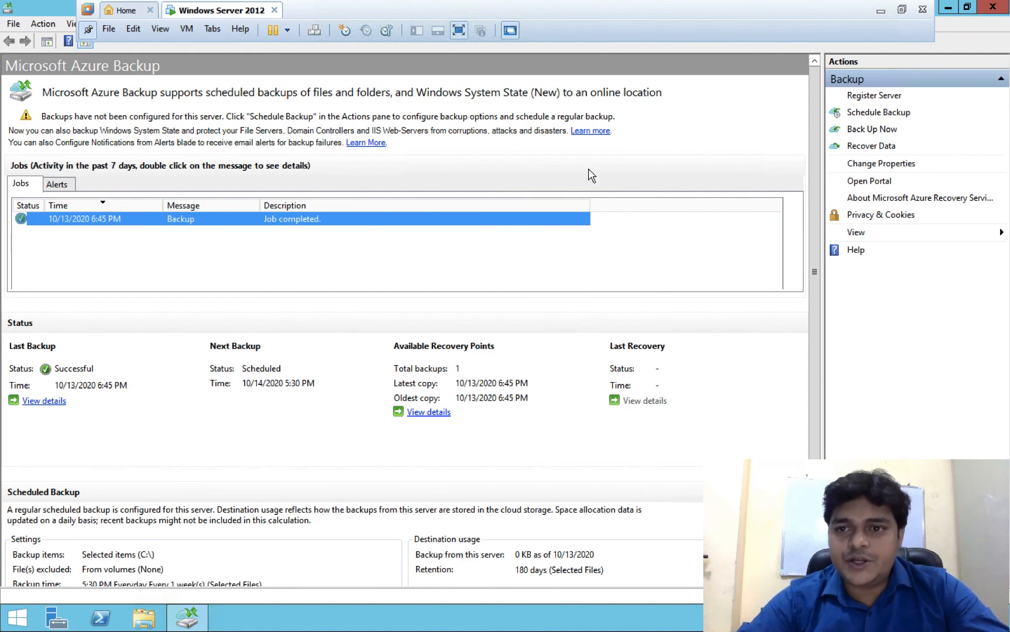
{"action": "left_click", "coordinate": [862, 147]}
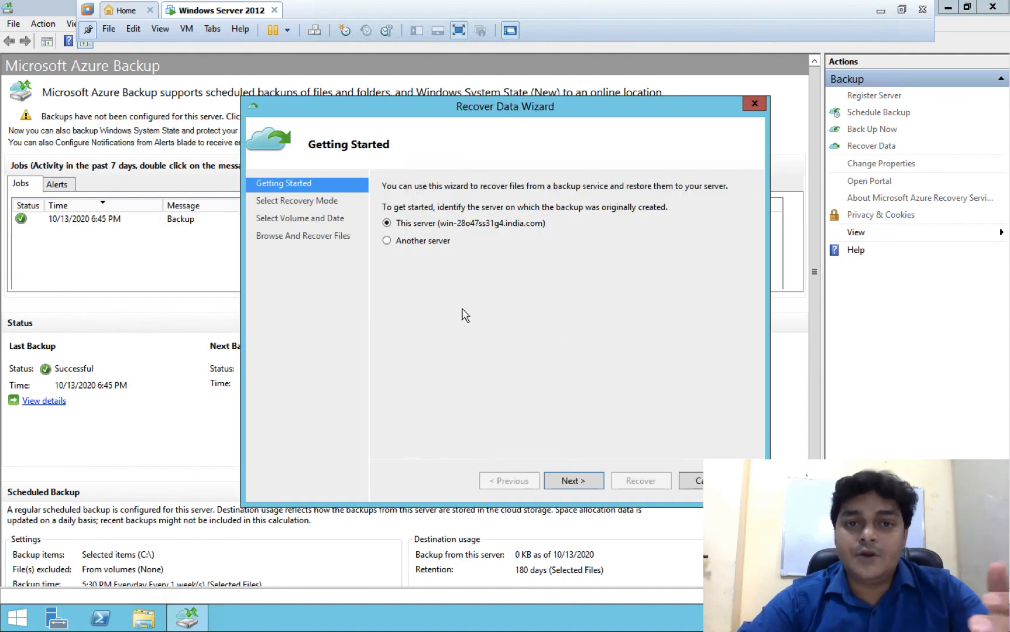
{"action": "left_click", "coordinate": [569, 480]}
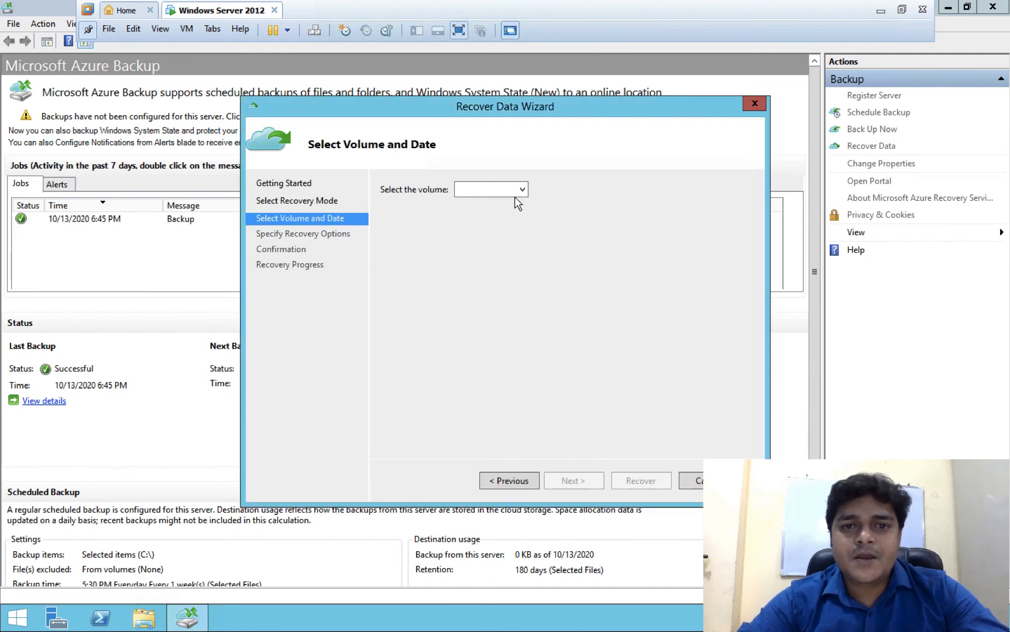
- Choose volume C:\ and the 13 October backup, keeping the original location
{"action": "left_click", "coordinate": [506, 189]}
{"action": "left_click", "coordinate": [478, 204]}
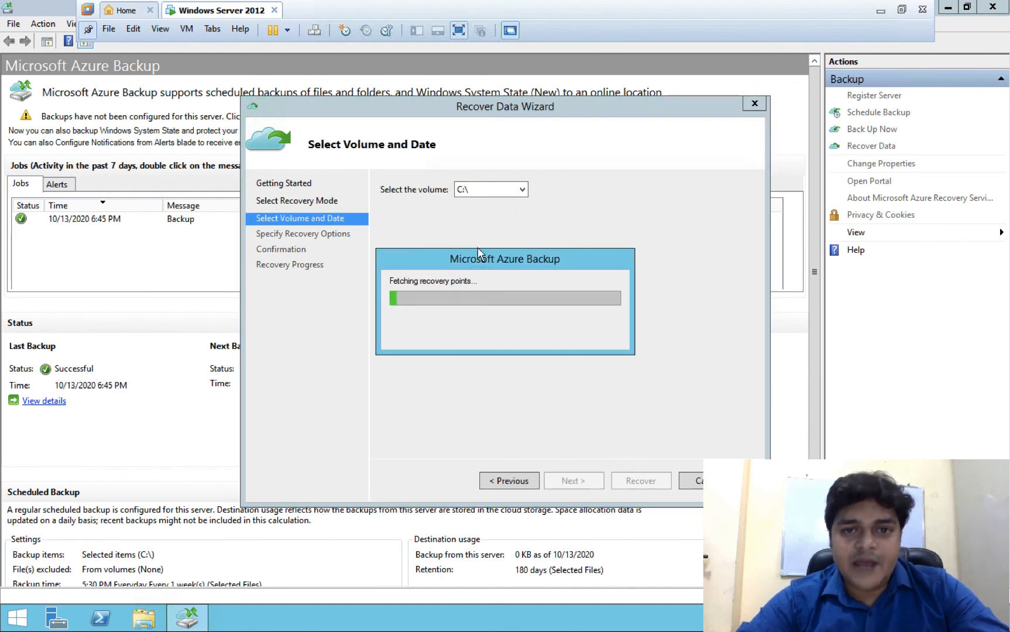
{"action": "left_click", "coordinate": [442, 330]}
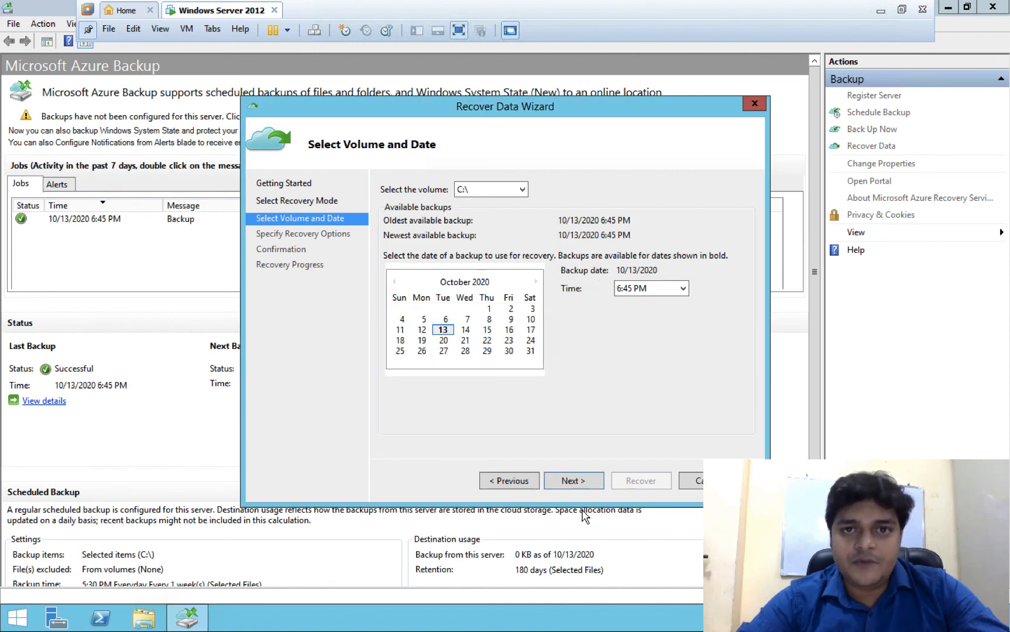
{"action": "left_click", "coordinate": [579, 484]}
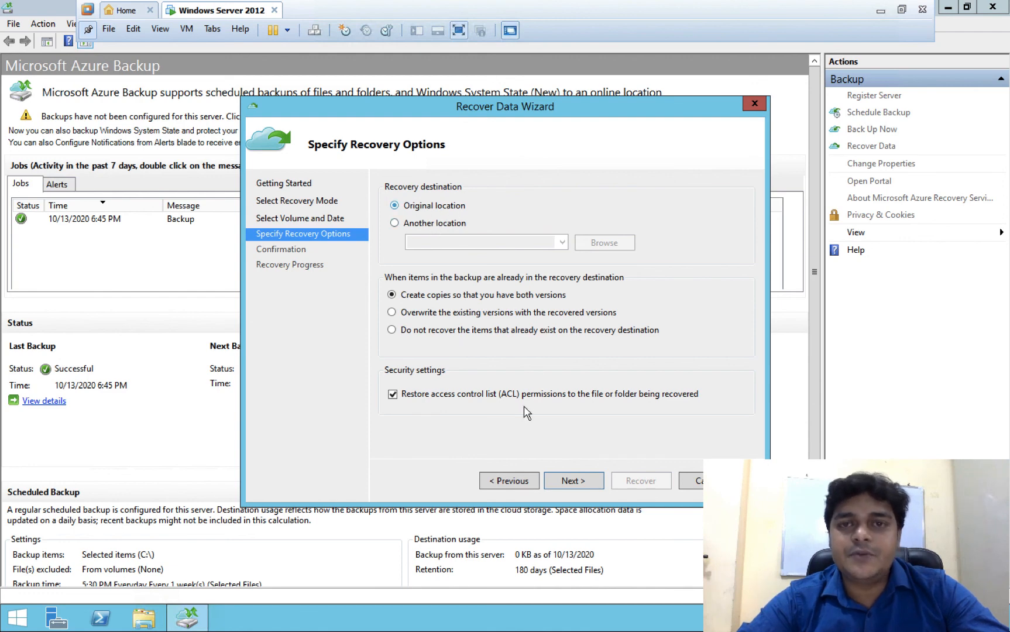
{"action": "left_click", "coordinate": [564, 482]}
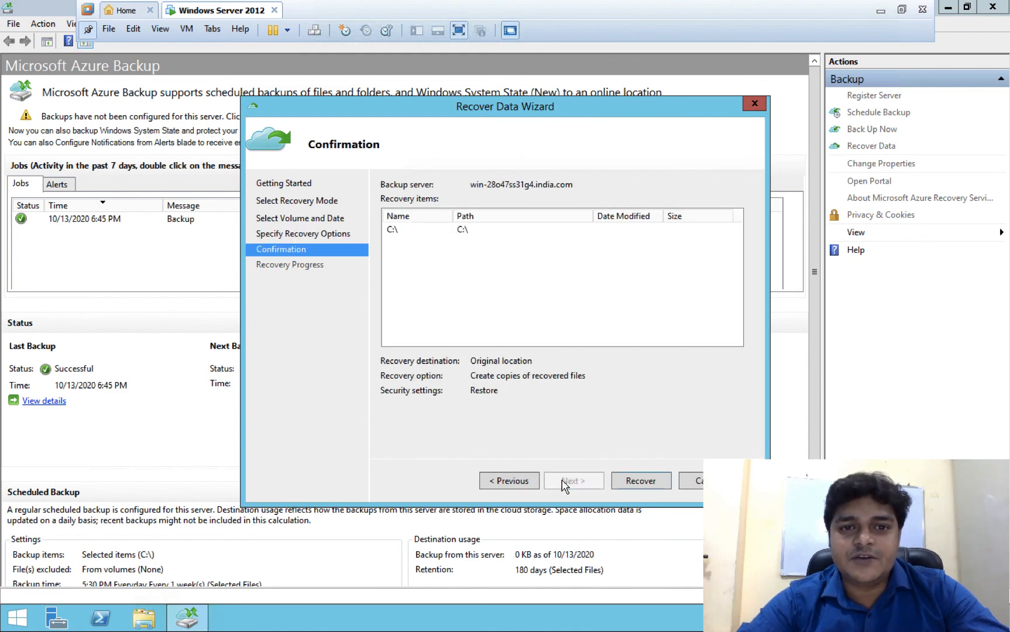
- Start the C:\ recovery and close the wizard once the 44.32 MB restore completes
{"action": "left_click", "coordinate": [631, 485]}
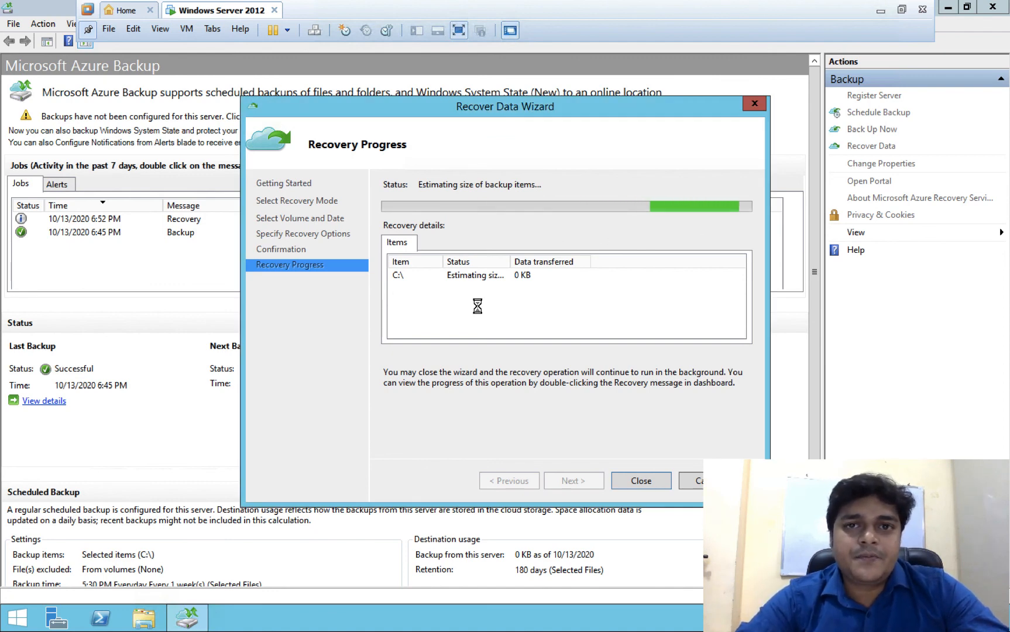
{"action": "key", "text": "ctrl+Left"}
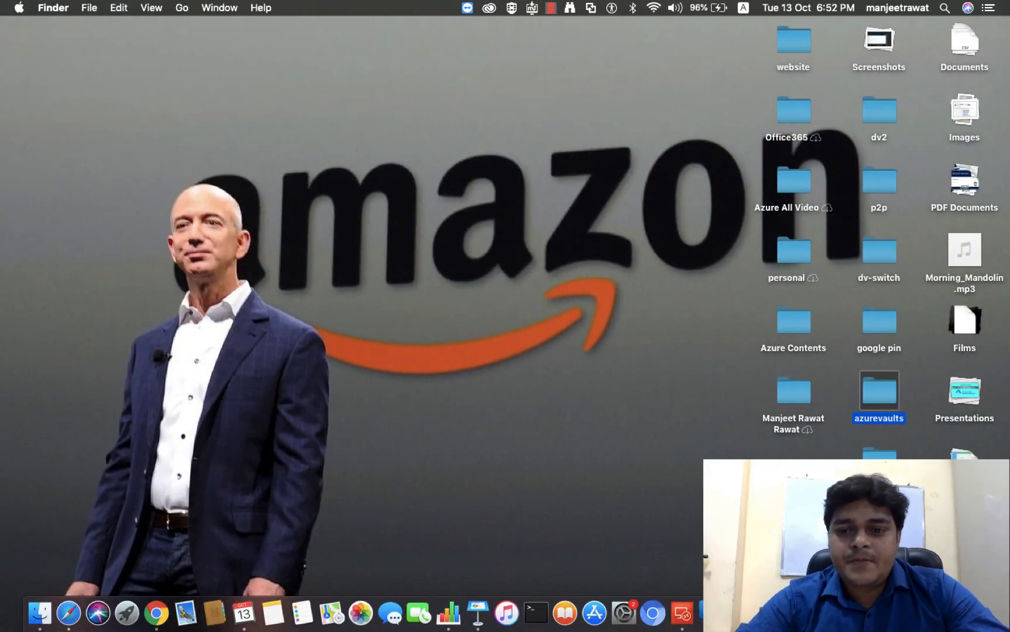
{"action": "right_click", "coordinate": [886, 613]}
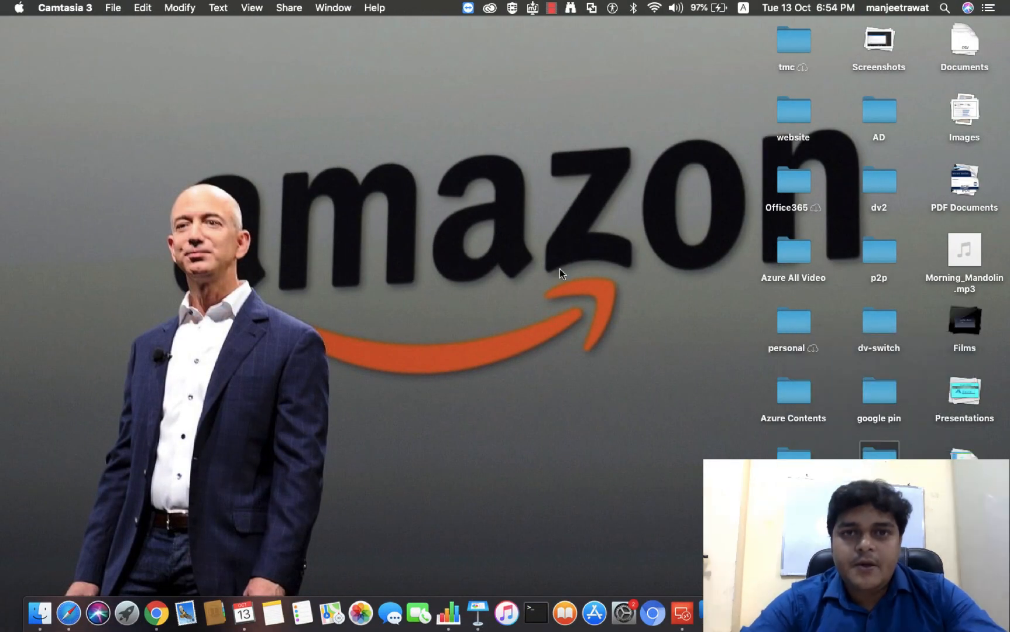
{"action": "key", "text": "ctrl+Right"}
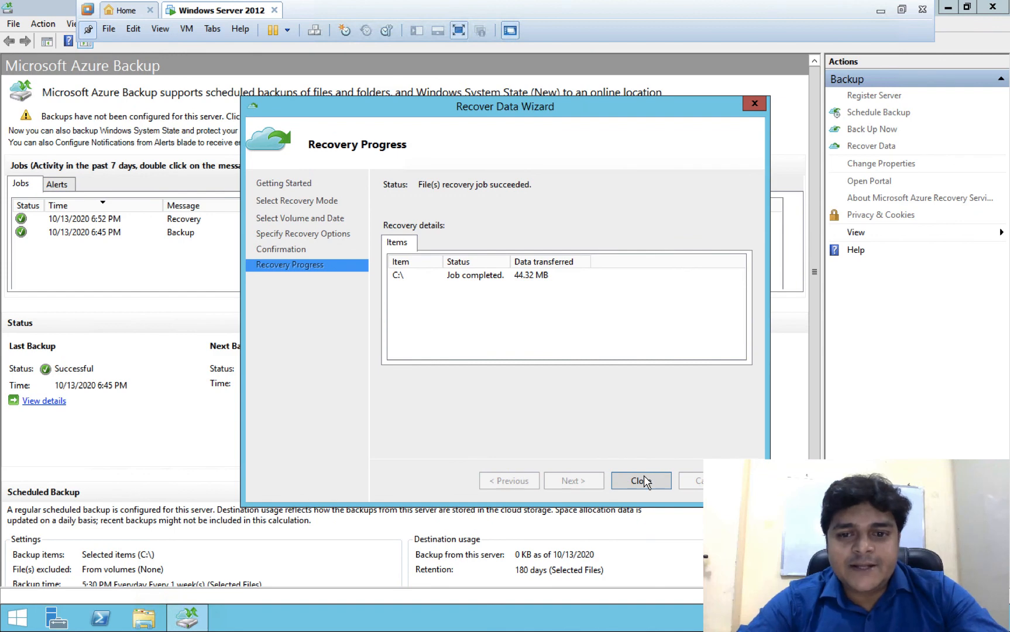
{"action": "left_click", "coordinate": [644, 481]}
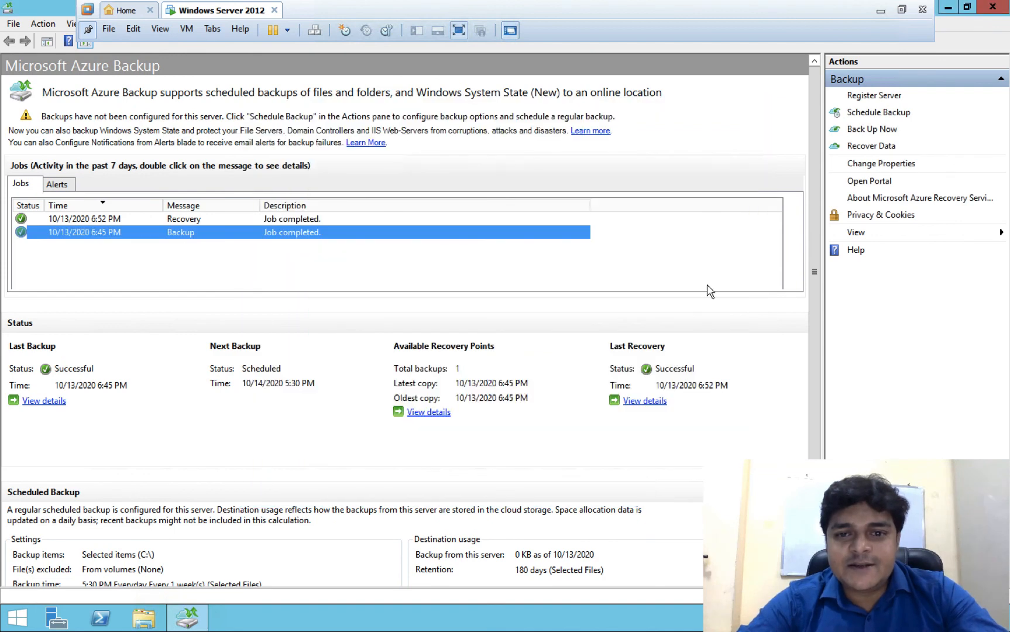
- Open the restored local and password desktop folders to confirm their files are back
{"action": "left_click", "coordinate": [947, 8]}
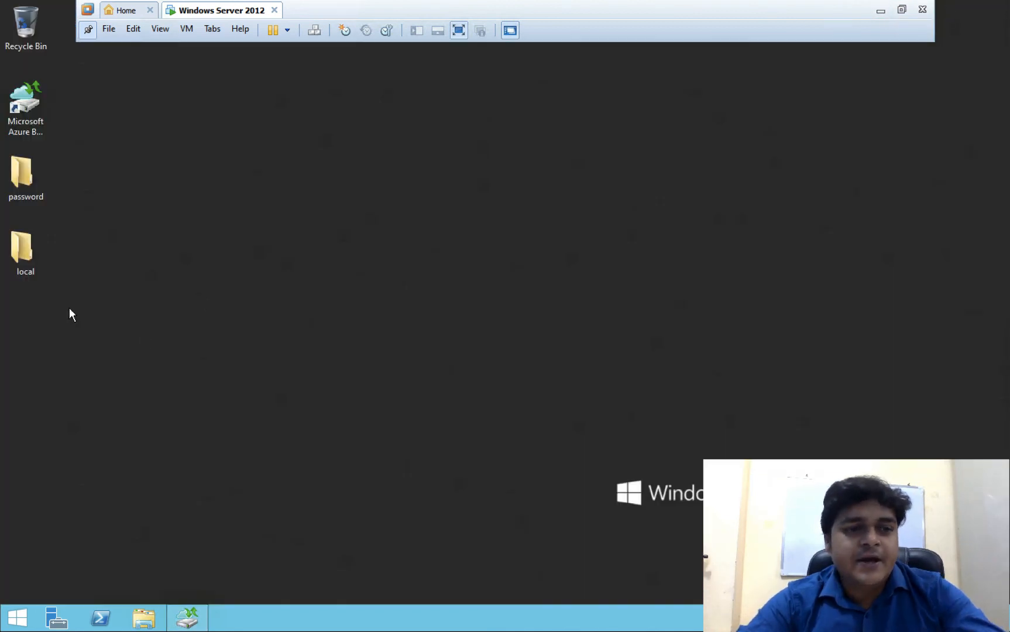
{"action": "double_click", "coordinate": [10, 250]}
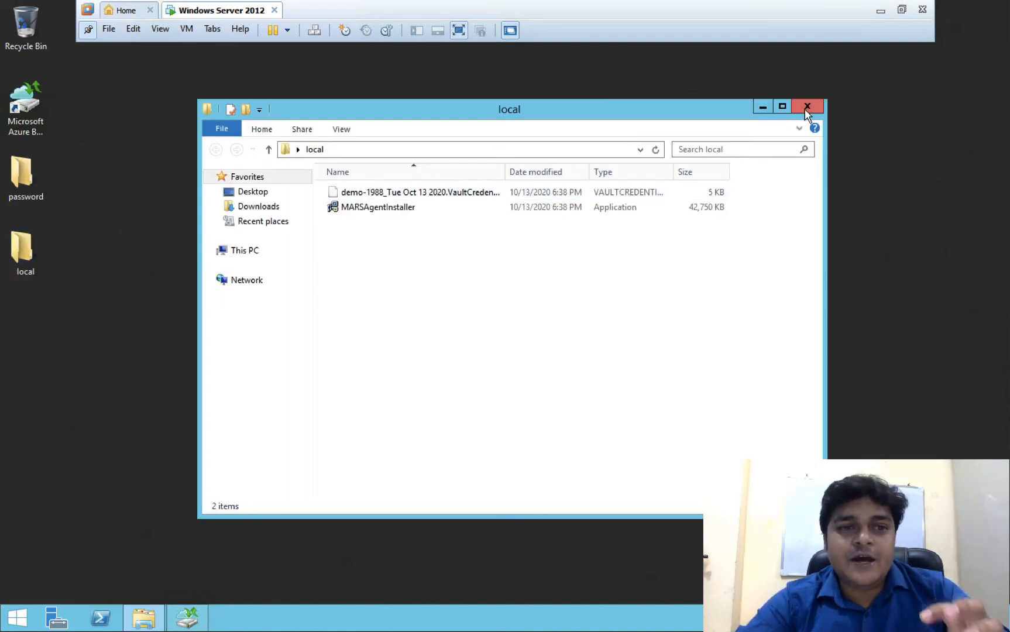
{"action": "double_click", "coordinate": [24, 175]}
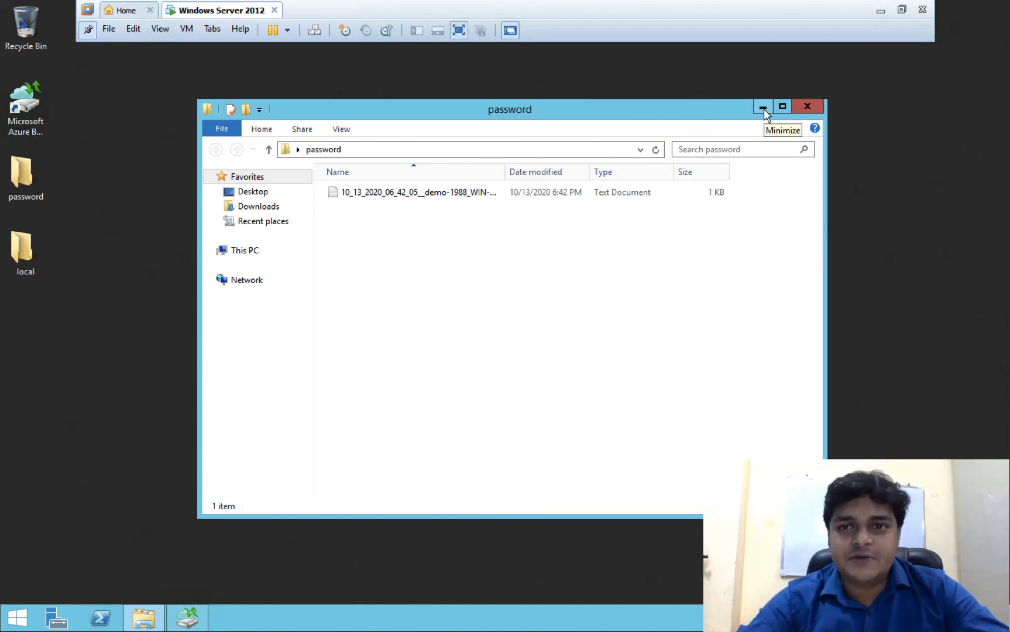
{"action": "left_click", "coordinate": [876, 16]}
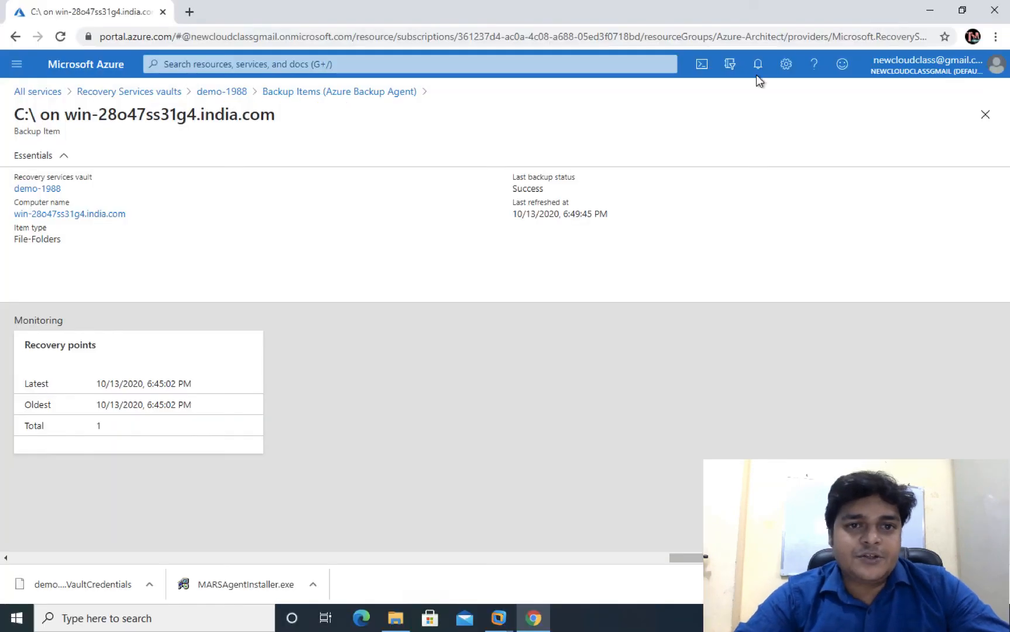
- Switch Spaces back to the macOS desktop
{"action": "key", "text": "ctrl+Left"}
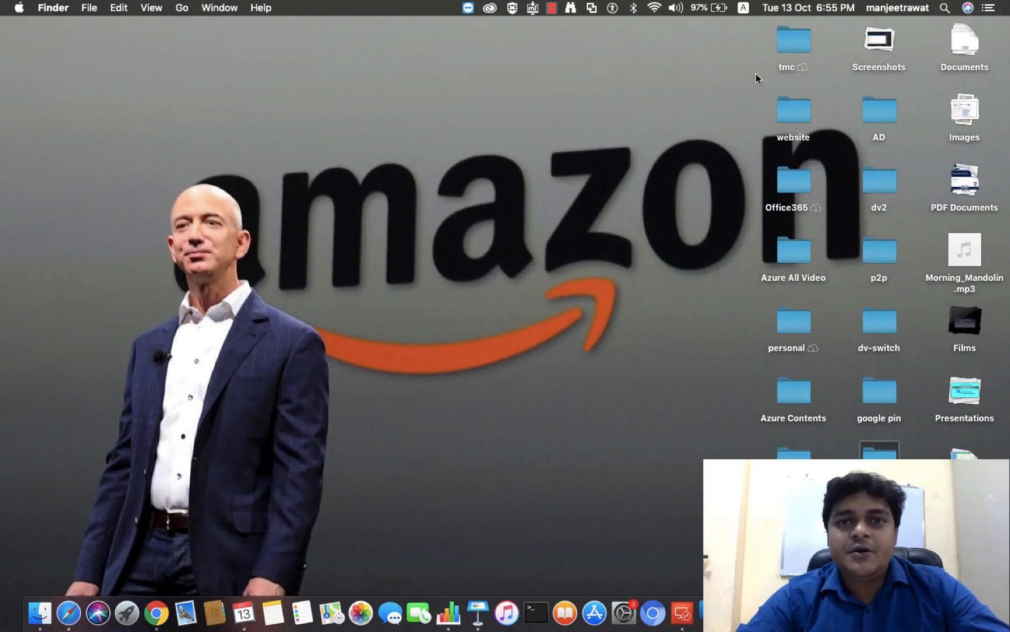